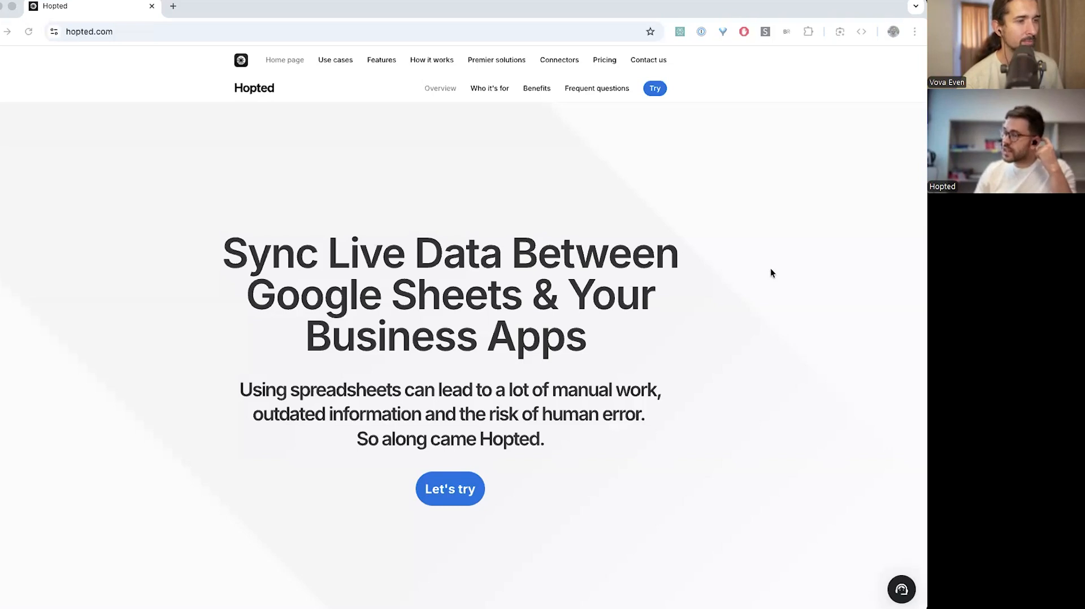
Add the Hopted extension to Chrome from the Web Store and open a new blank Google spreadsheet
scroll(771, 269, down, 1)
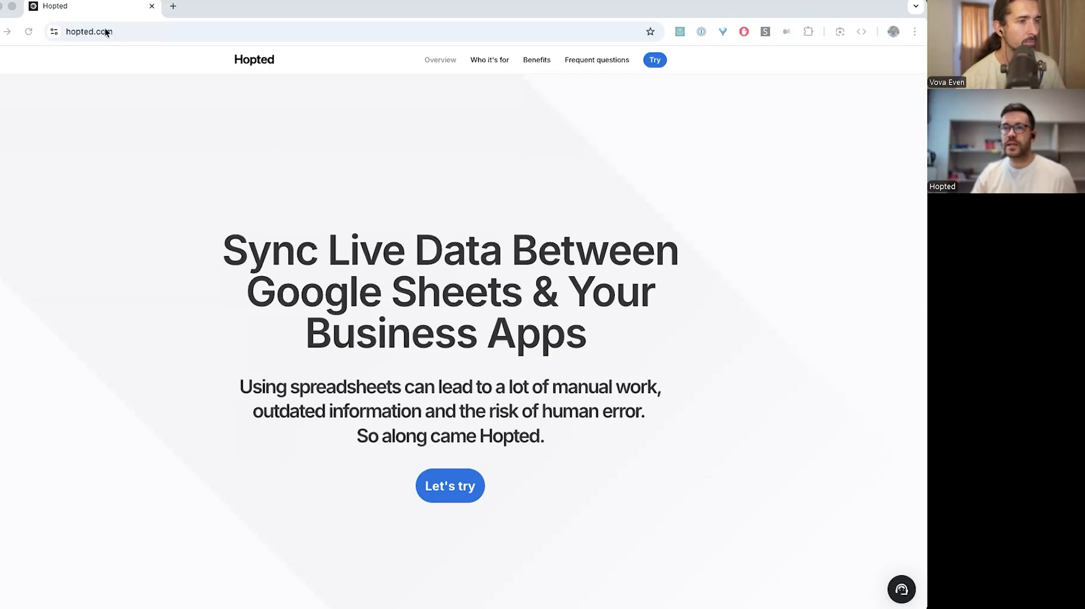
click(661, 61)
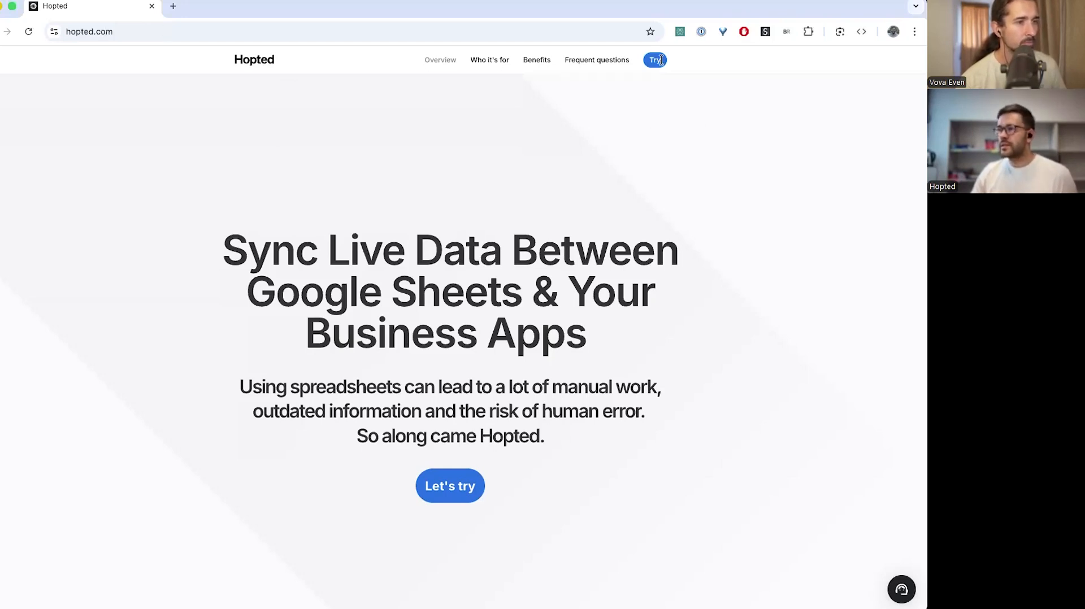
click(657, 61)
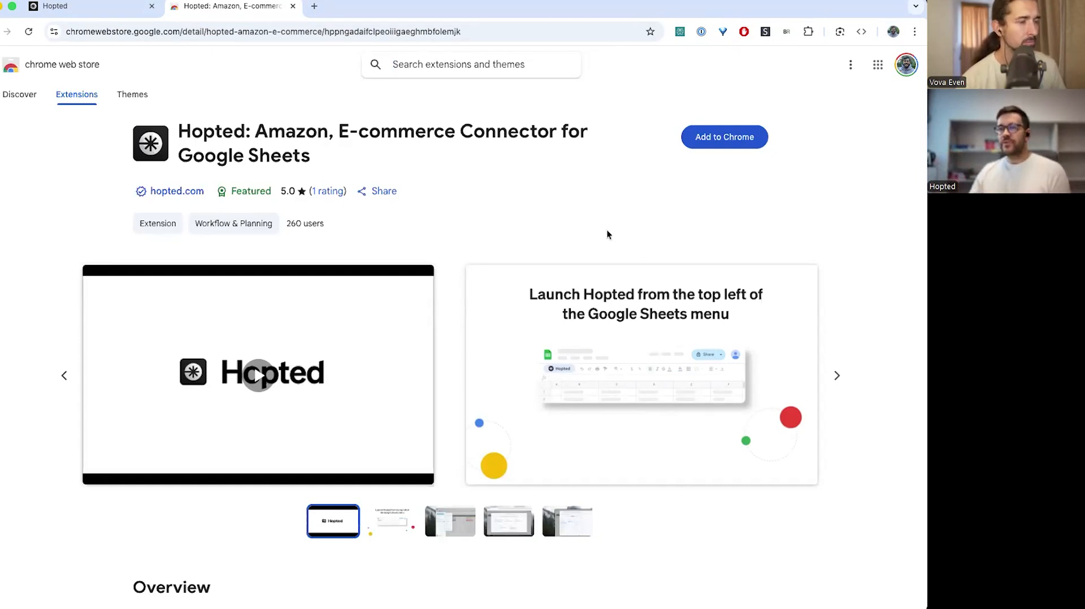
click(724, 137)
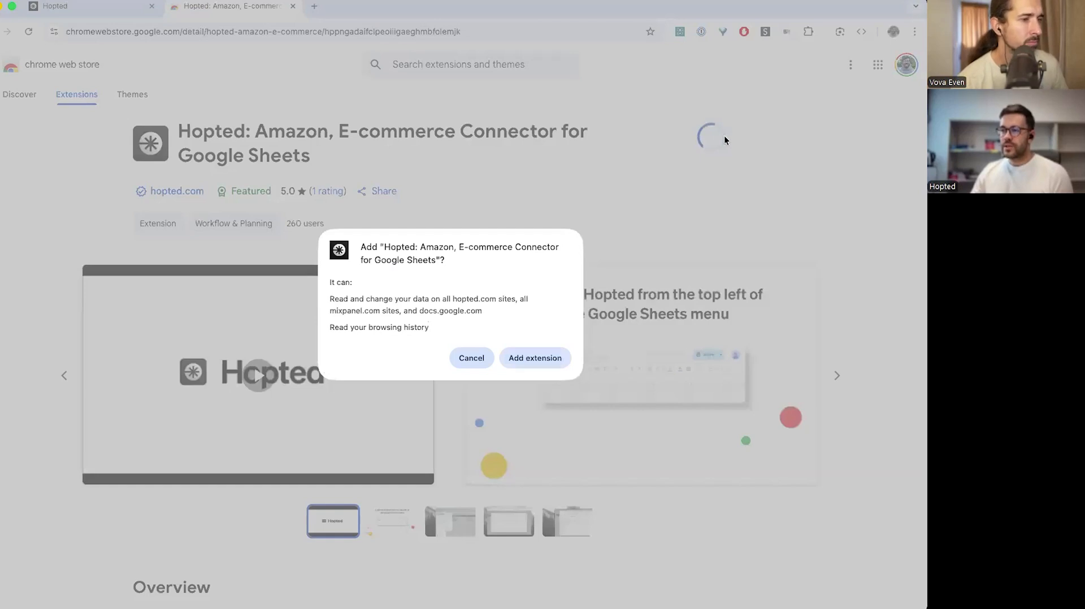
click(525, 358)
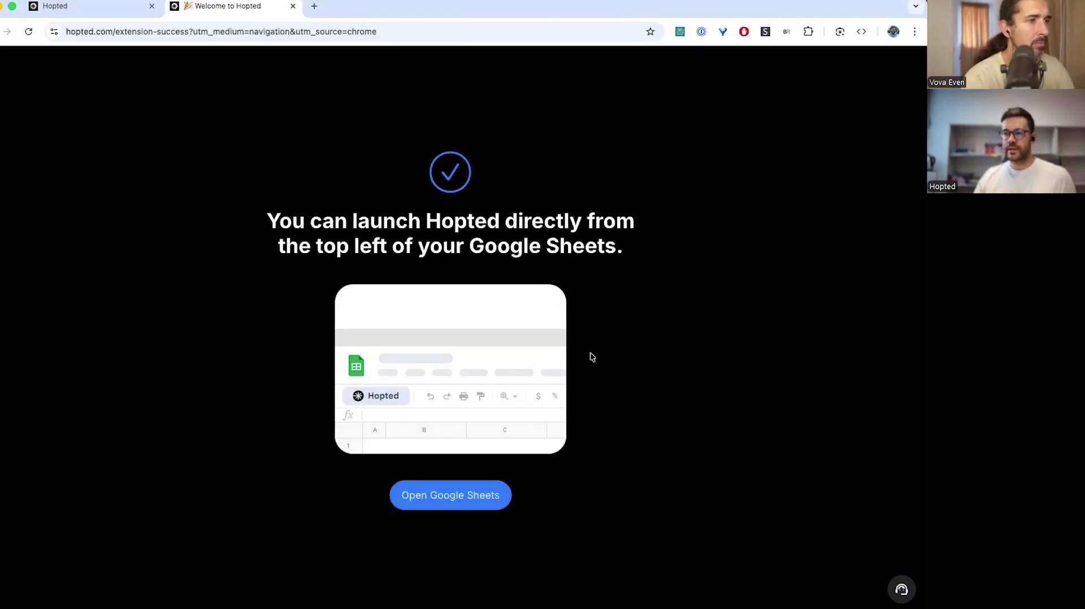
click(449, 497)
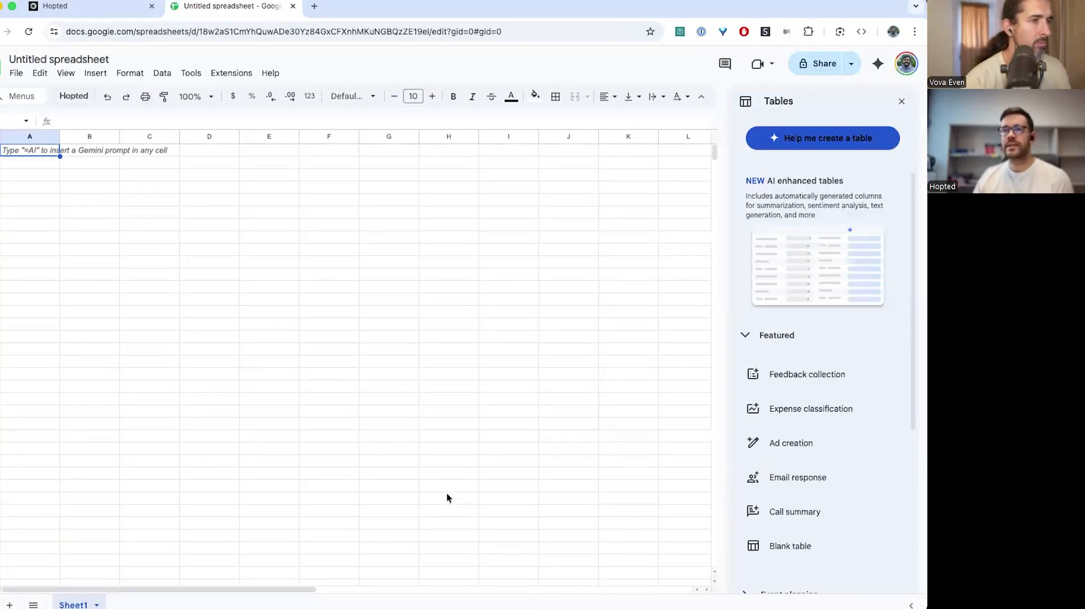
Close the Tables side panel and rename the spreadsheet to 'Demo Hopted'
click(903, 99)
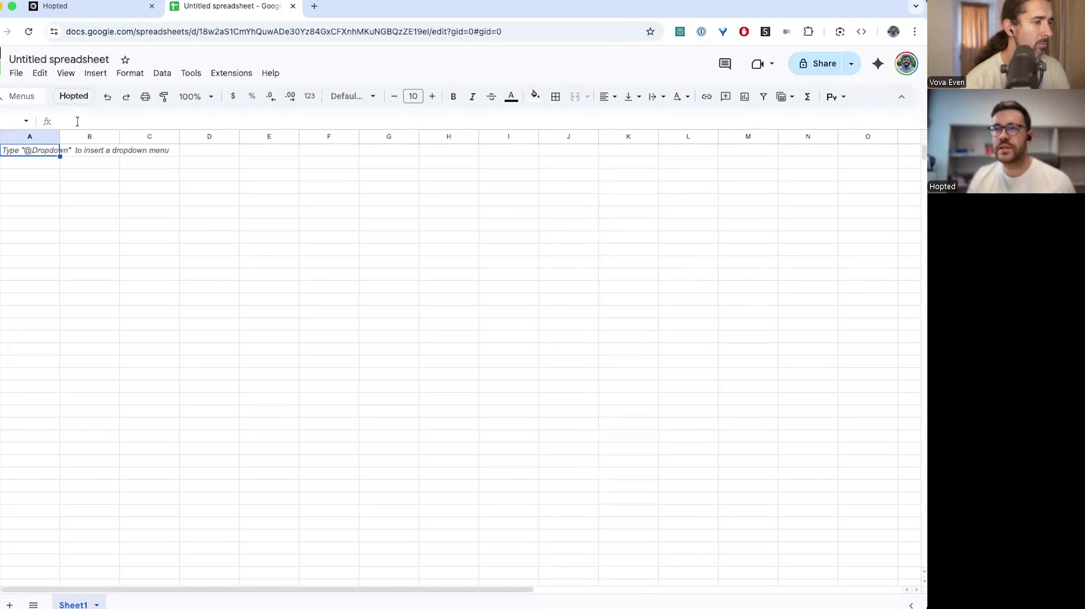
click(53, 60)
text(Dem)
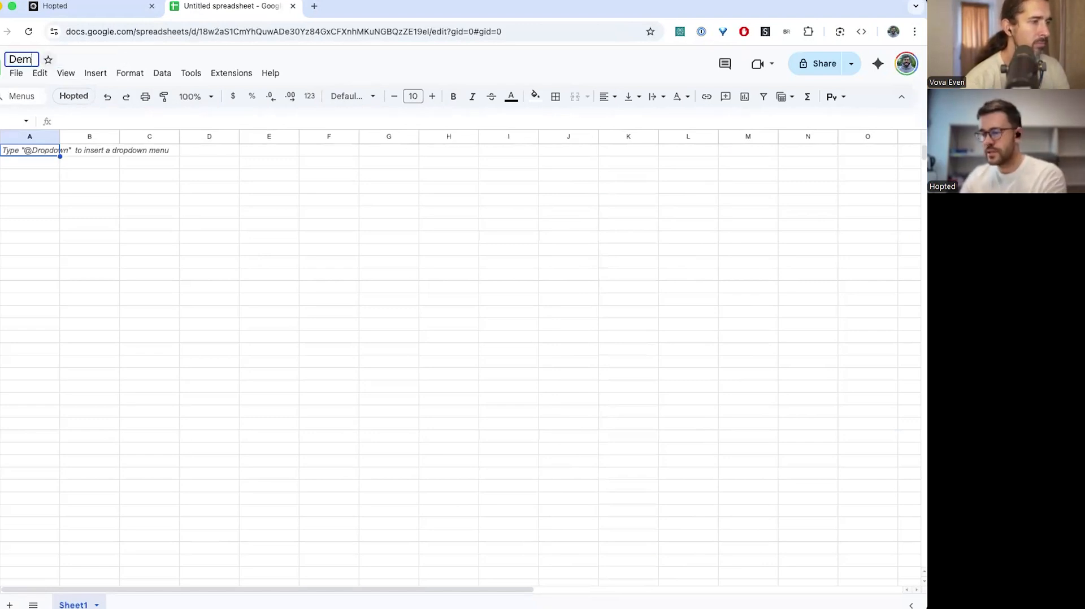
text(o Hopted)
key(Return)
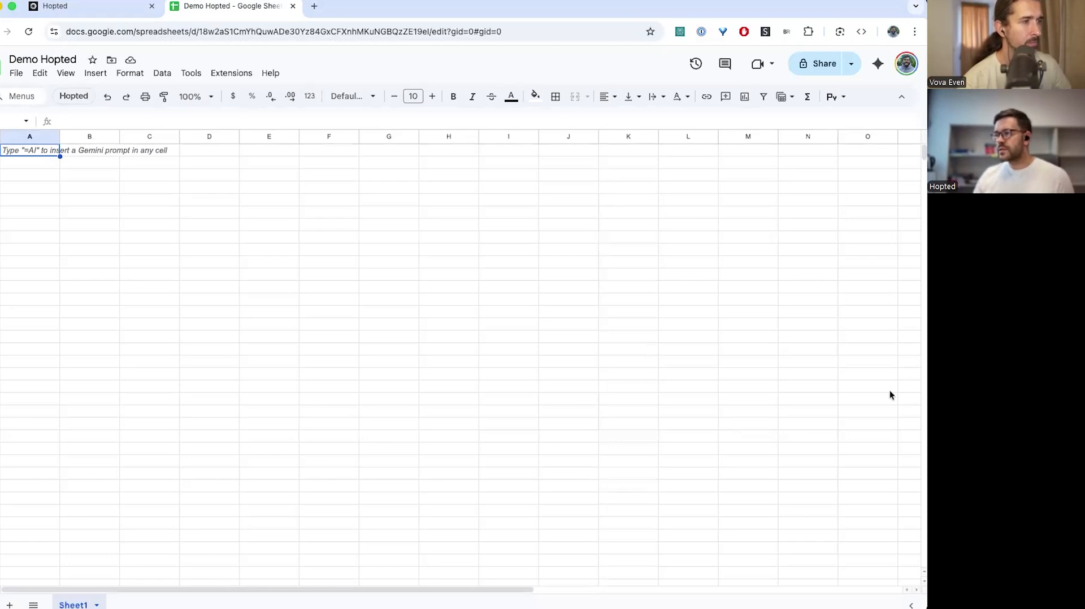
Launch Hopted, sign in with Google, and copy Hopted's service account address for sharing
click(77, 97)
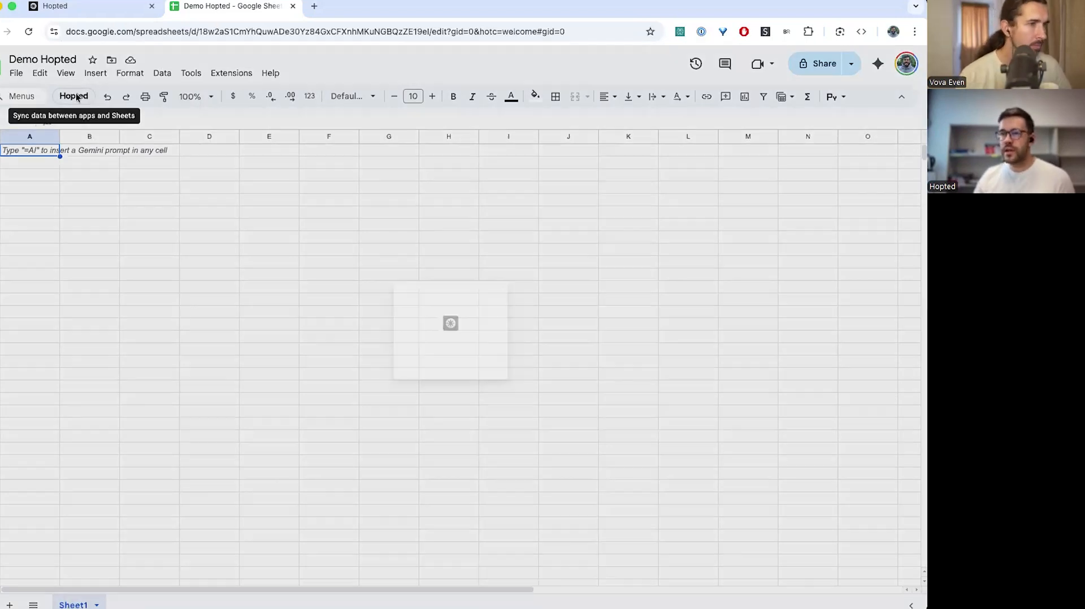
click(448, 414)
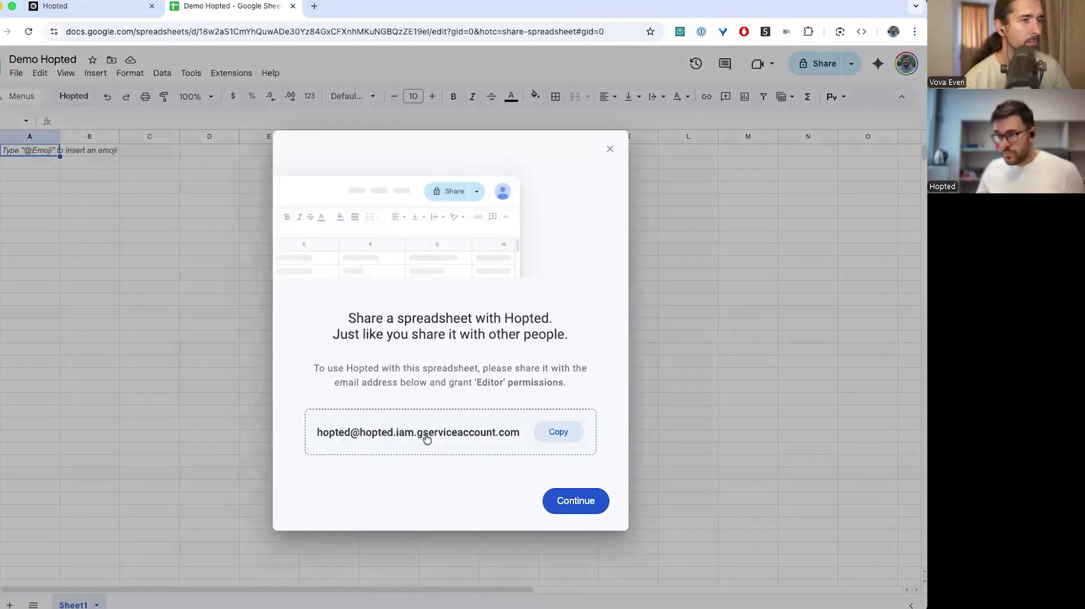
click(399, 434)
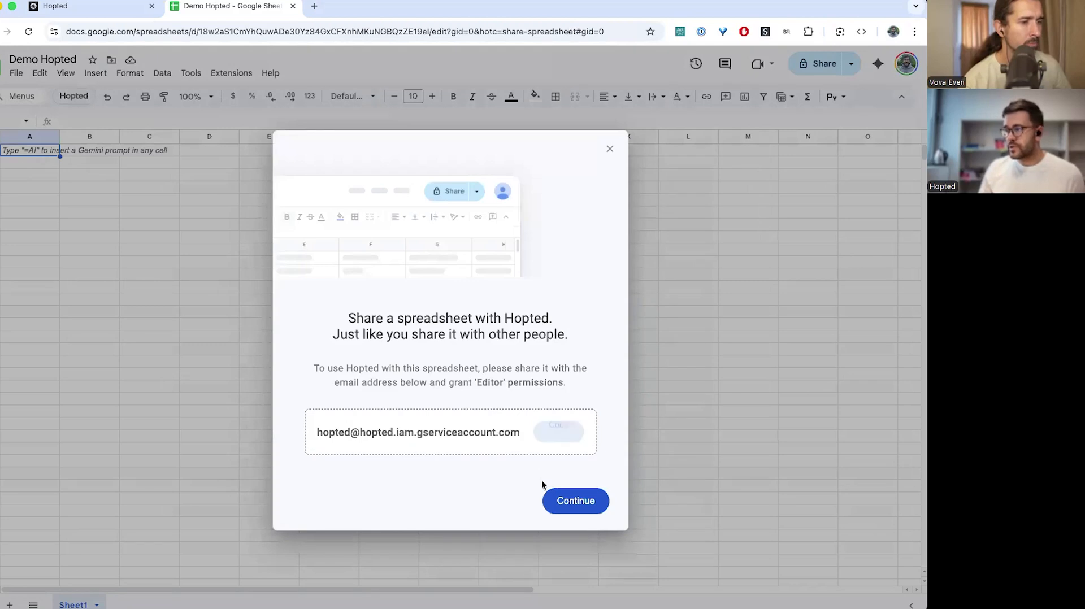
click(564, 502)
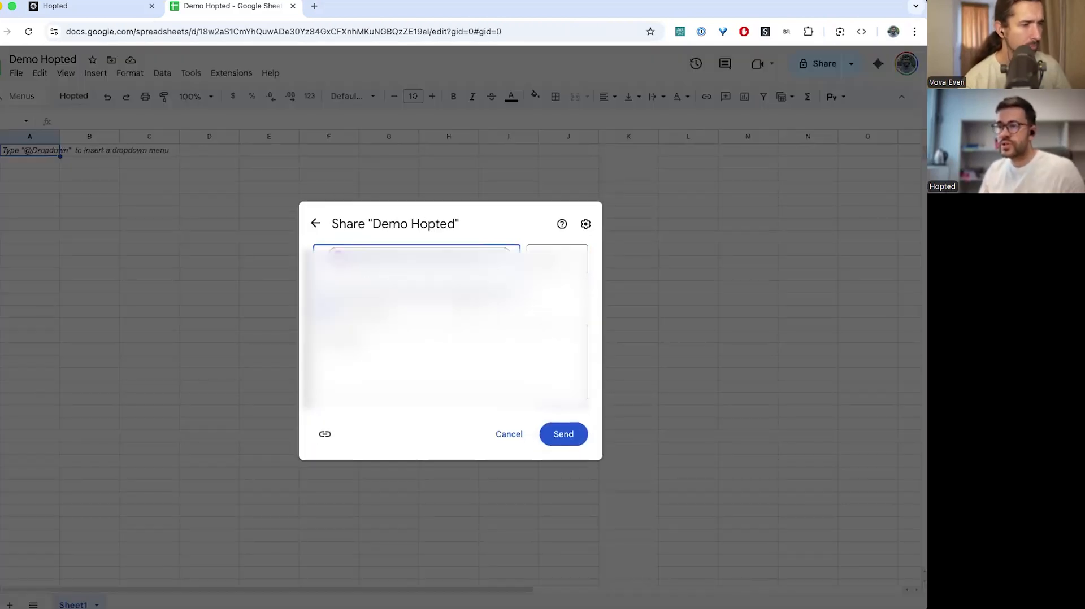
Send the share invitation for Demo Hopted to the pasted Hopted service address
click(563, 435)
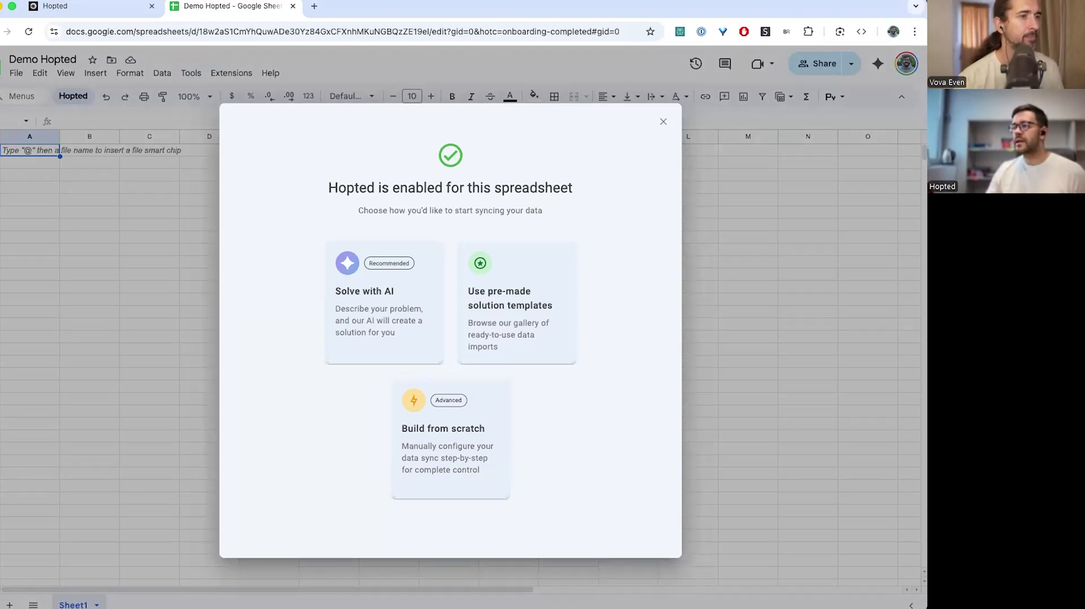
Ask Solve with AI for a per-SKU profitability report with FBA fees, revenue and margin, refreshed every 2 hours
click(373, 287)
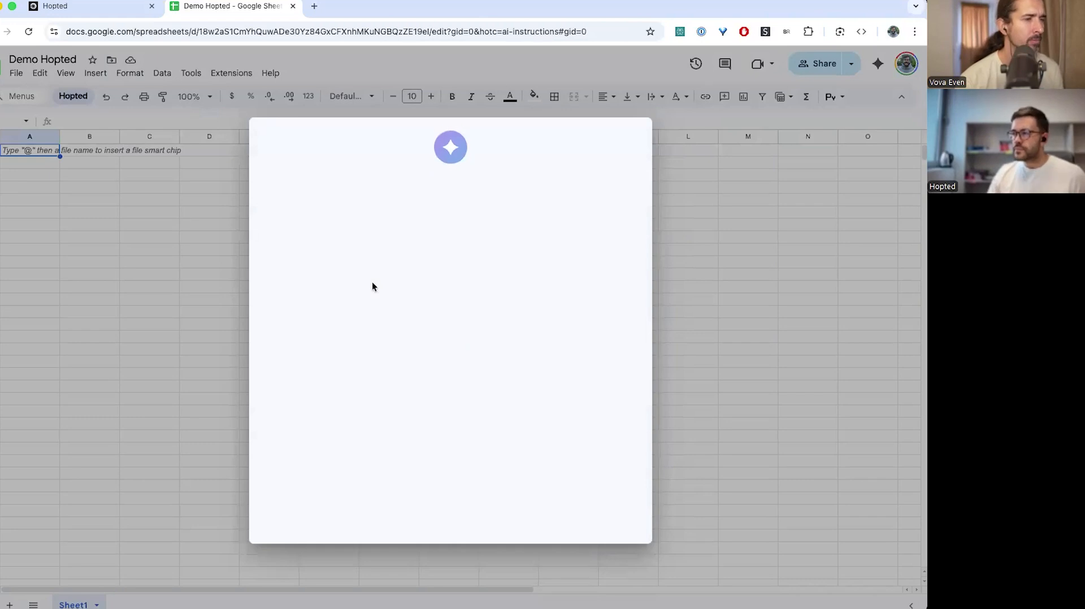
click(339, 300)
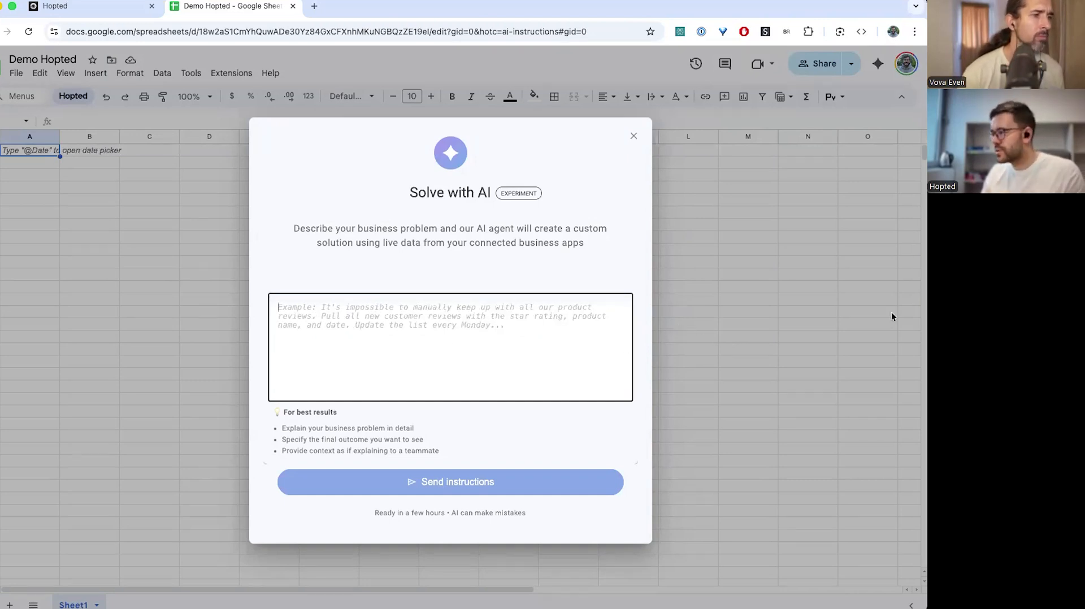
key(super+Tab)
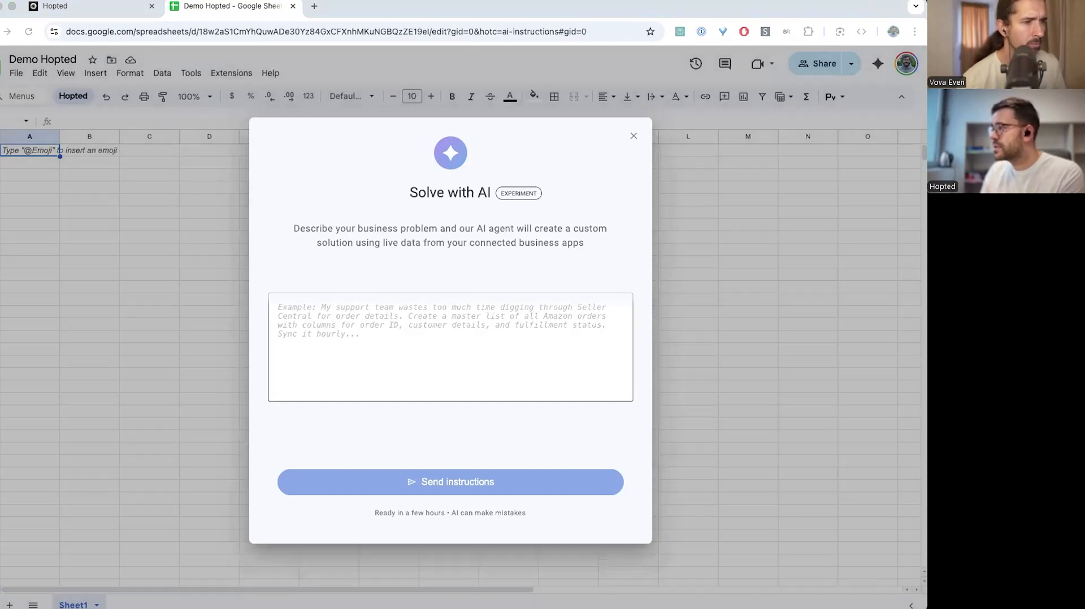
key(super+v)
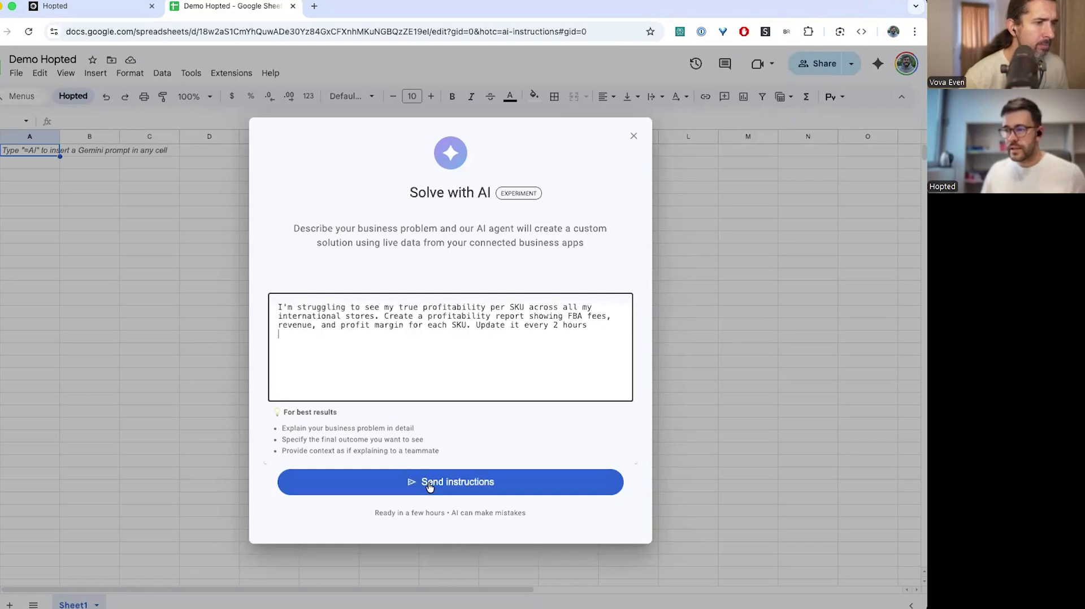
click(405, 489)
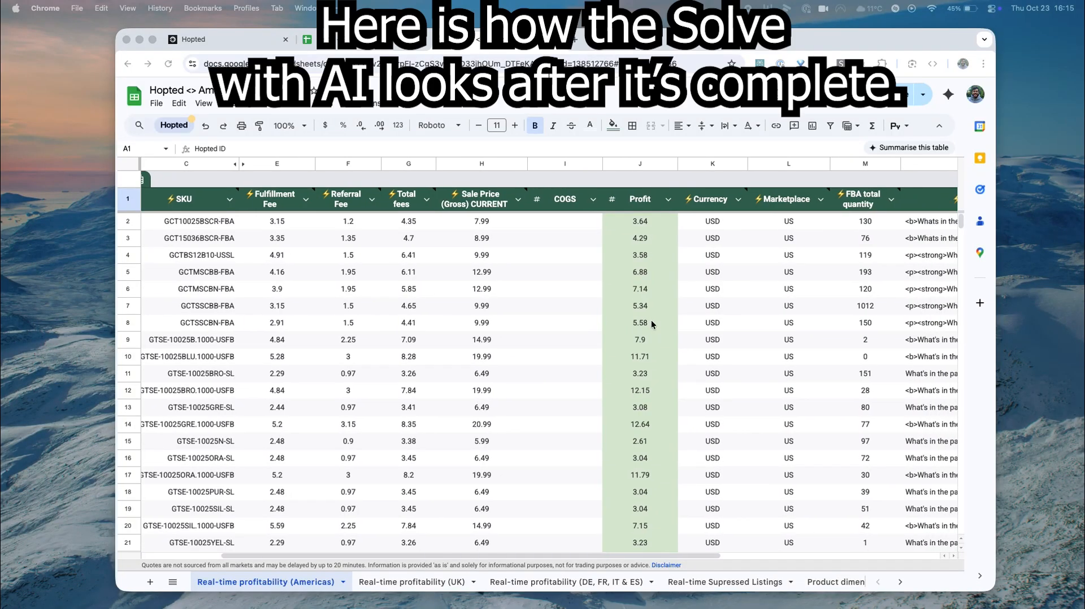
Scroll through the Real-time profitability (Americas) sheet to review per-SKU fees and profit
scroll(651, 320, left, 2)
scroll(651, 320, down, 20)
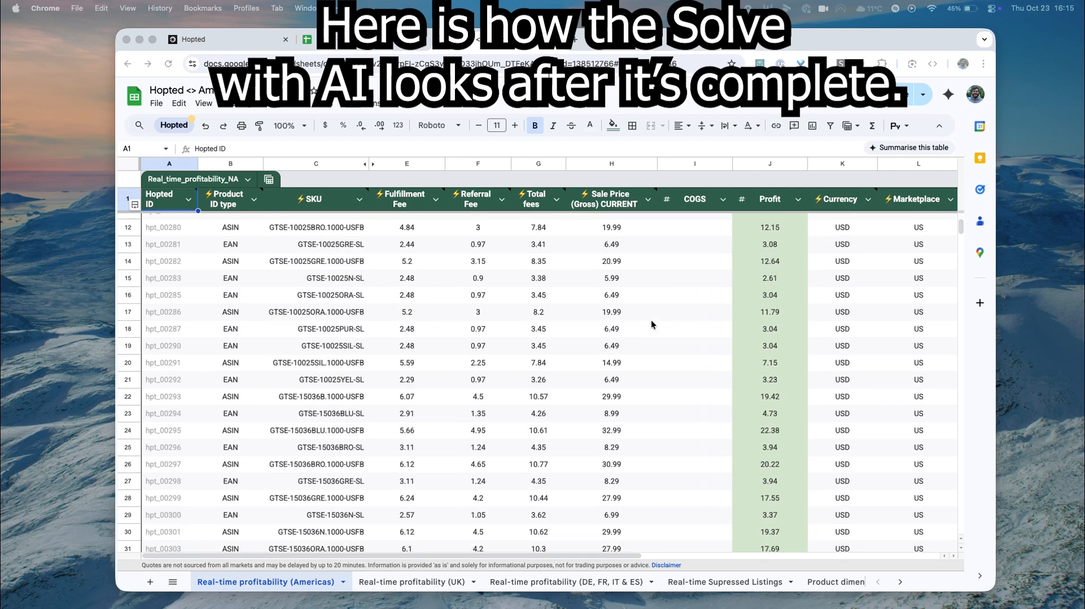
scroll(651, 320, down, 20)
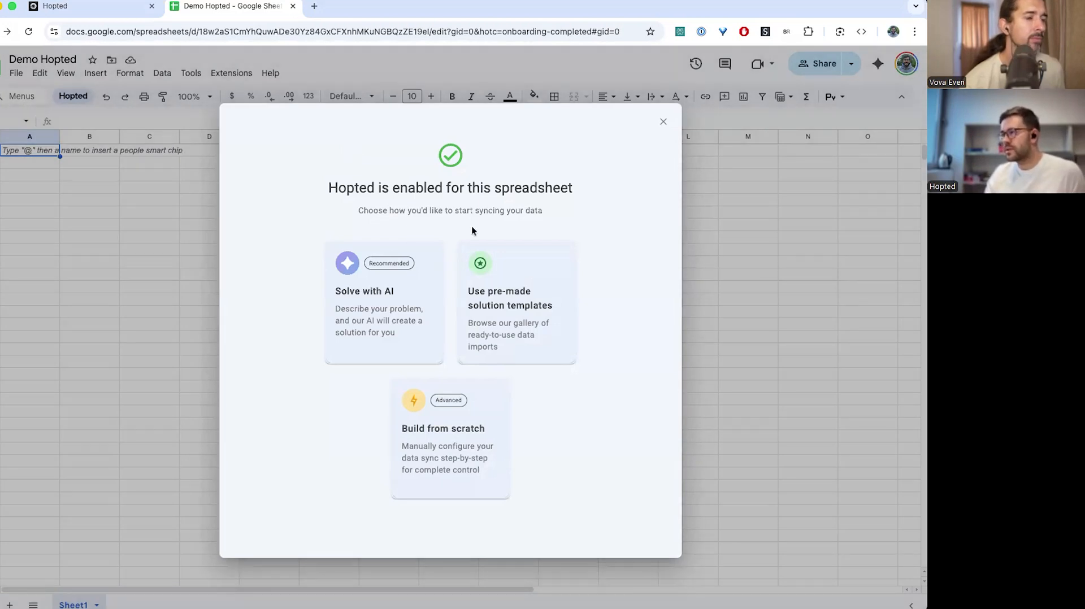
Browse Hopted's pre-made solution cards, including Suppressed Listings, FBA Restock Planner and FBA Fees and Dims Audit
click(501, 281)
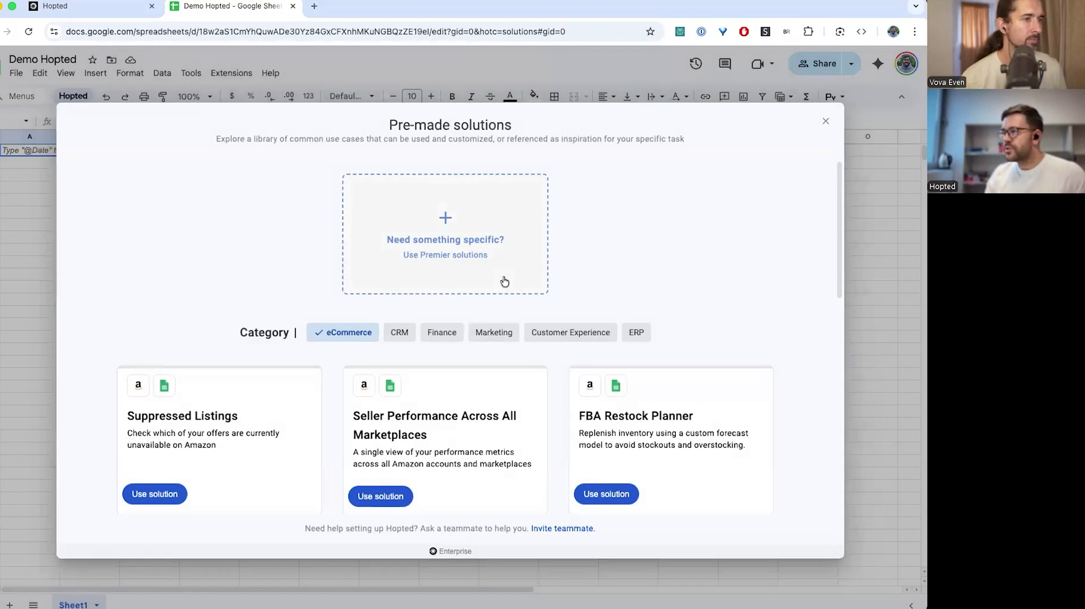
scroll(503, 335, down, 5)
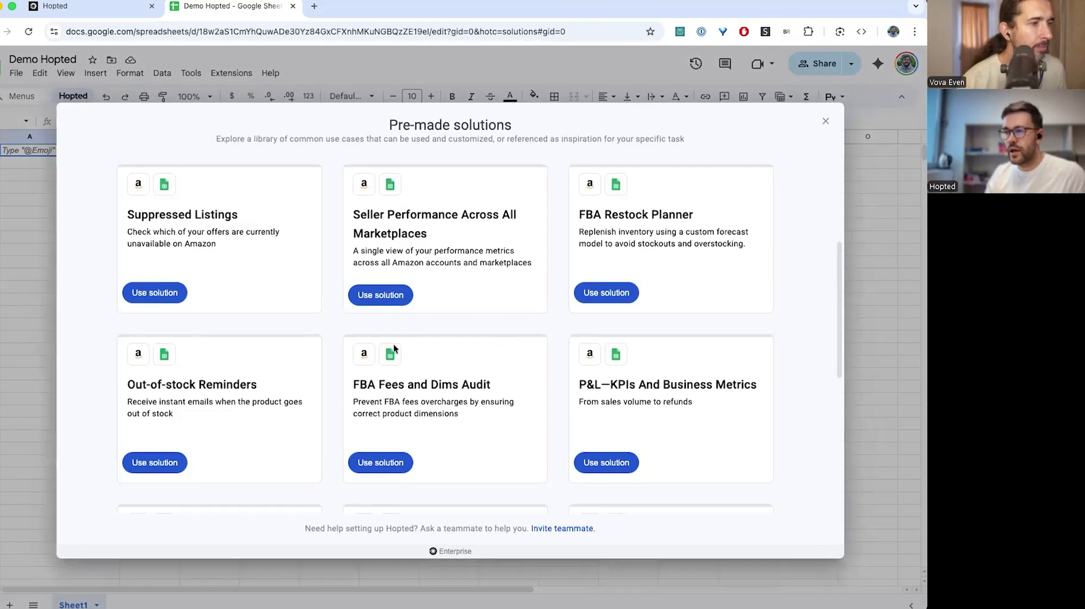
drag(356, 385, 500, 381)
click(500, 381)
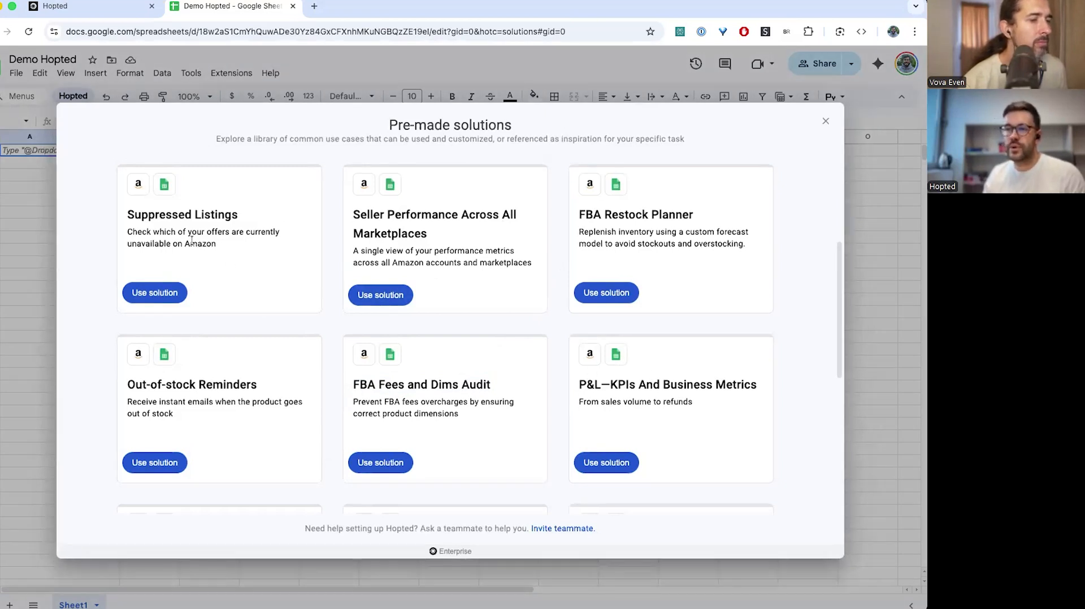
scroll(171, 316, down, 1)
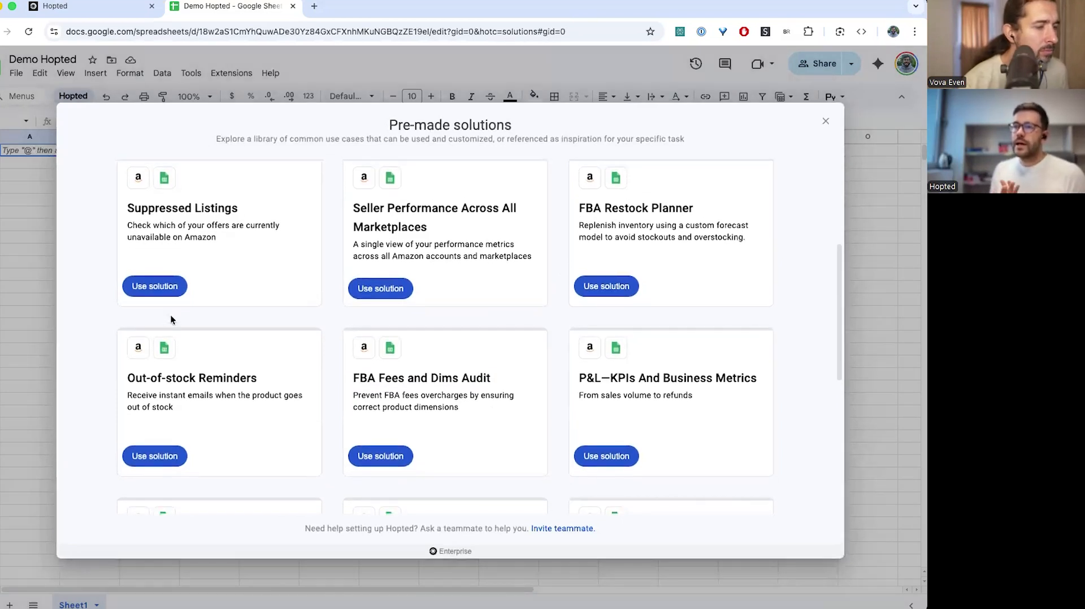
scroll(170, 314, down, 3)
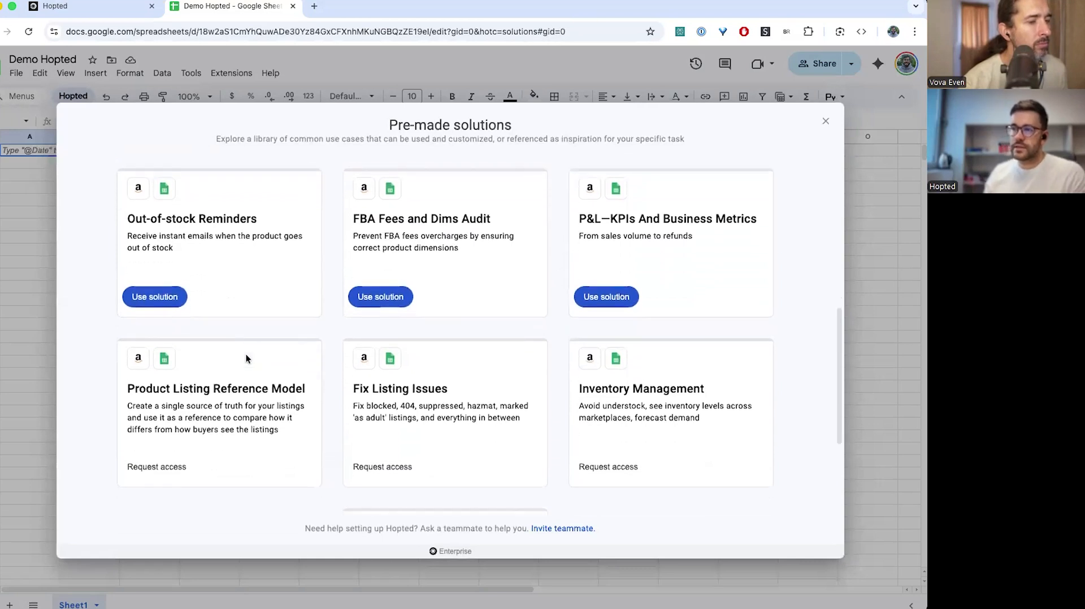
scroll(246, 354, up, 2)
scroll(246, 358, up, 2)
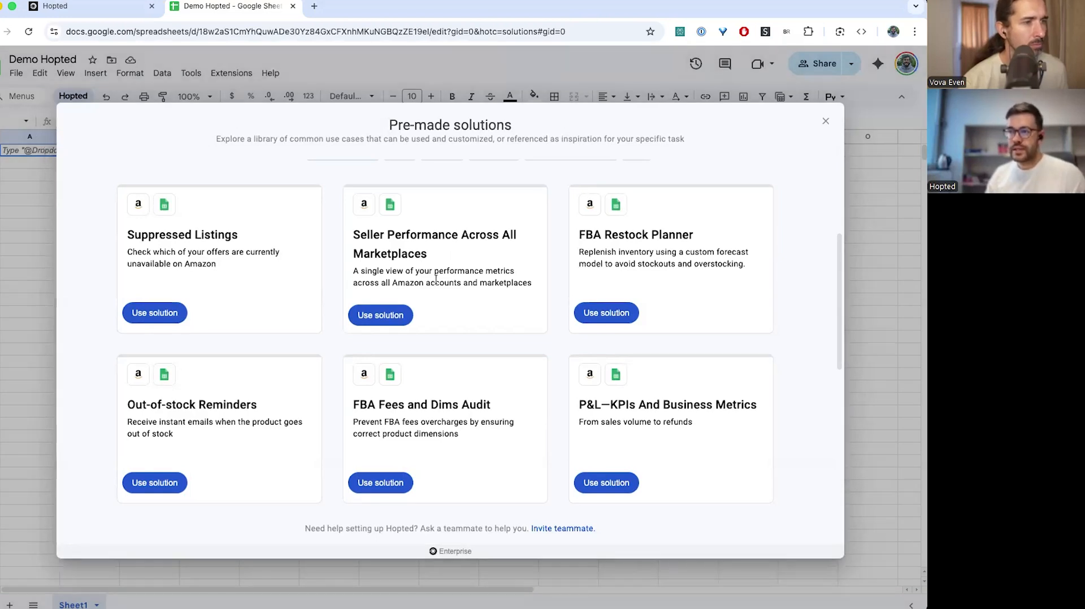
Apply the Seller Performance Across All Marketplaces solution to the Lucid Store account
click(381, 316)
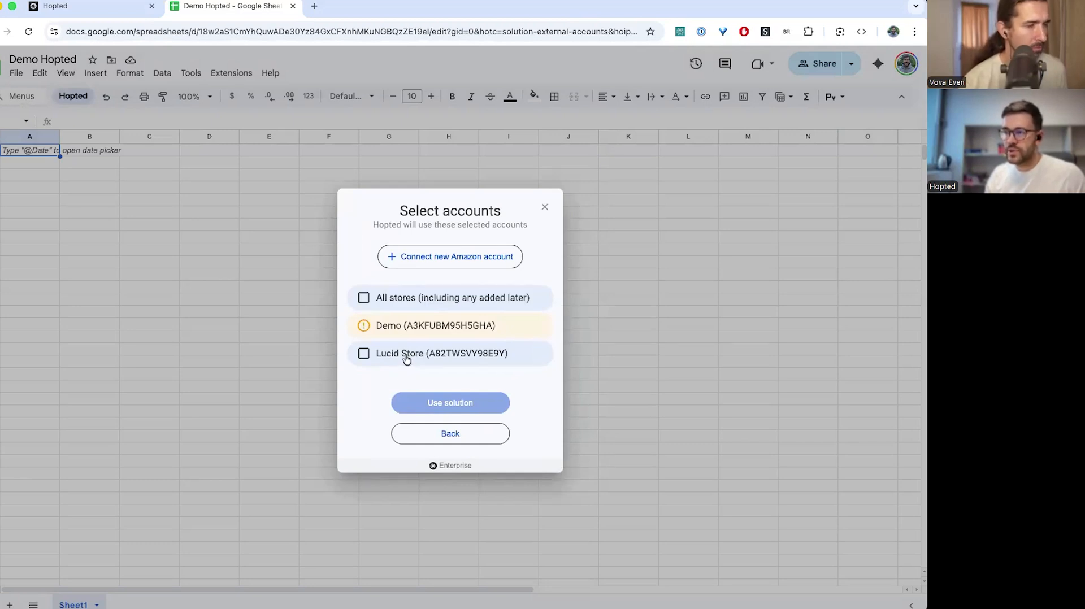
click(364, 354)
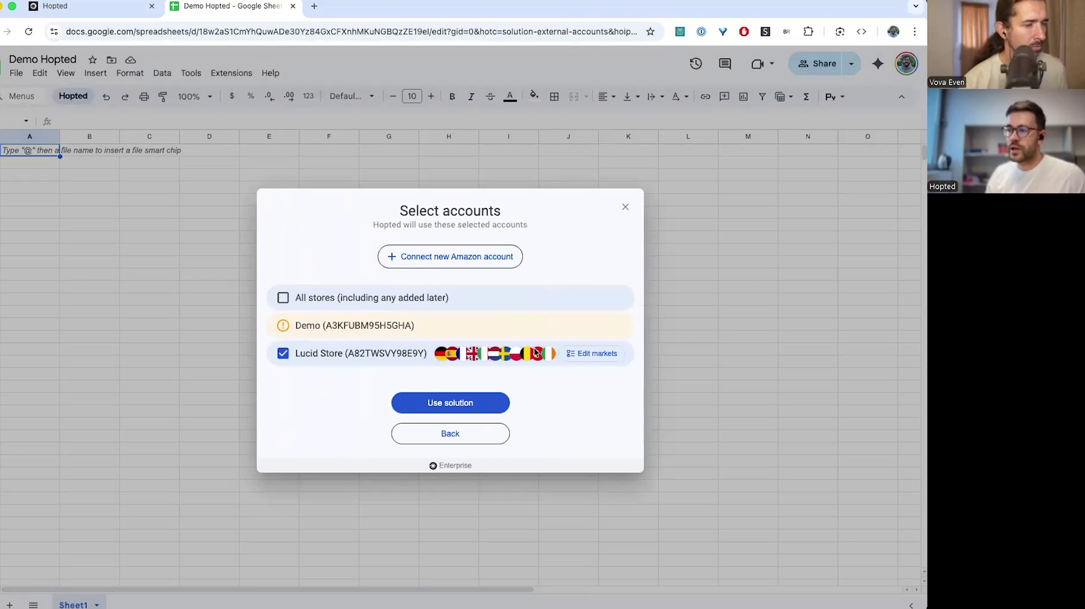
click(444, 405)
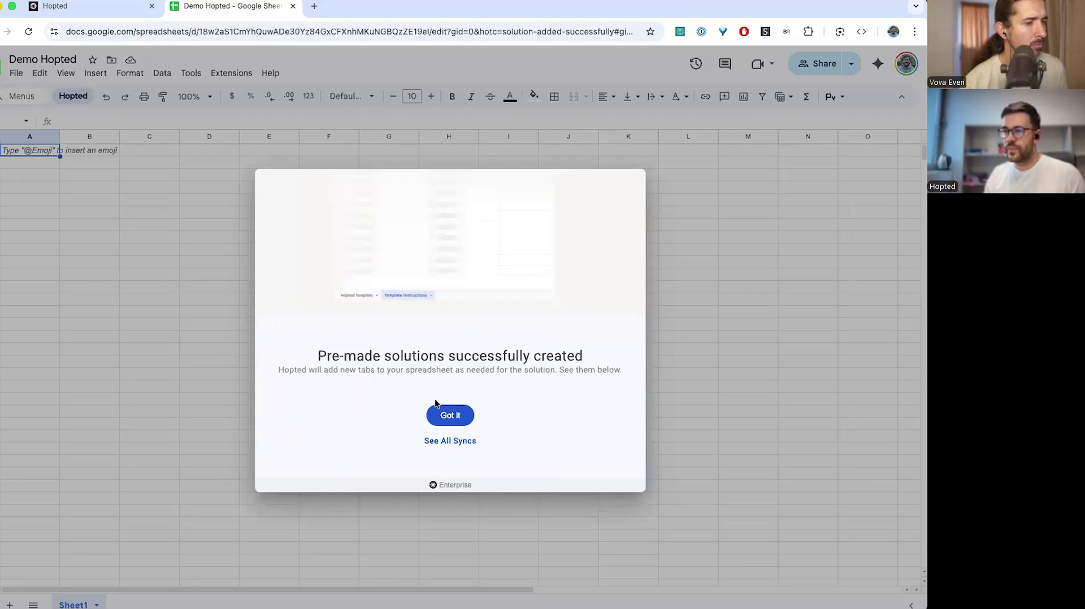
Dismiss the success message and scroll across the Real-time Amazon Account Health sheet's per-marketplace metrics
click(450, 415)
click(180, 605)
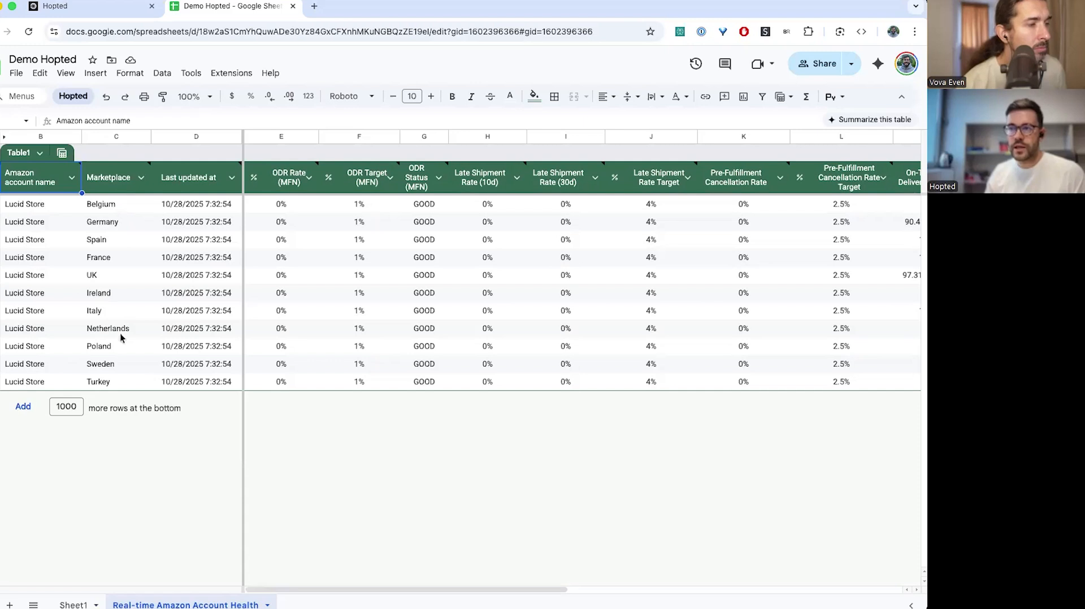
scroll(438, 311, right, 2)
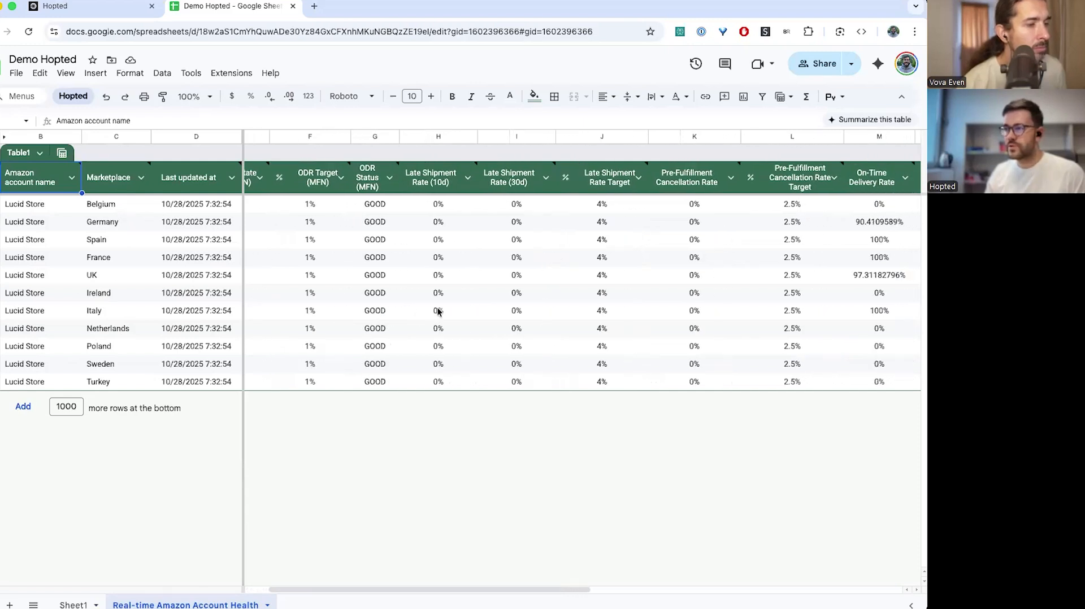
scroll(438, 311, right, 3)
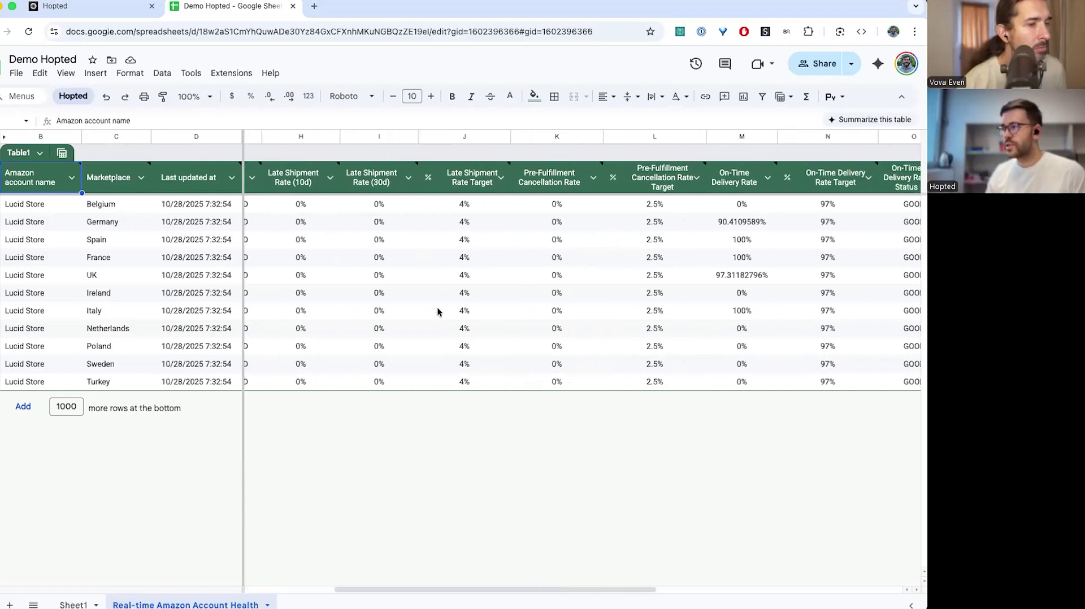
scroll(438, 311, right, 2)
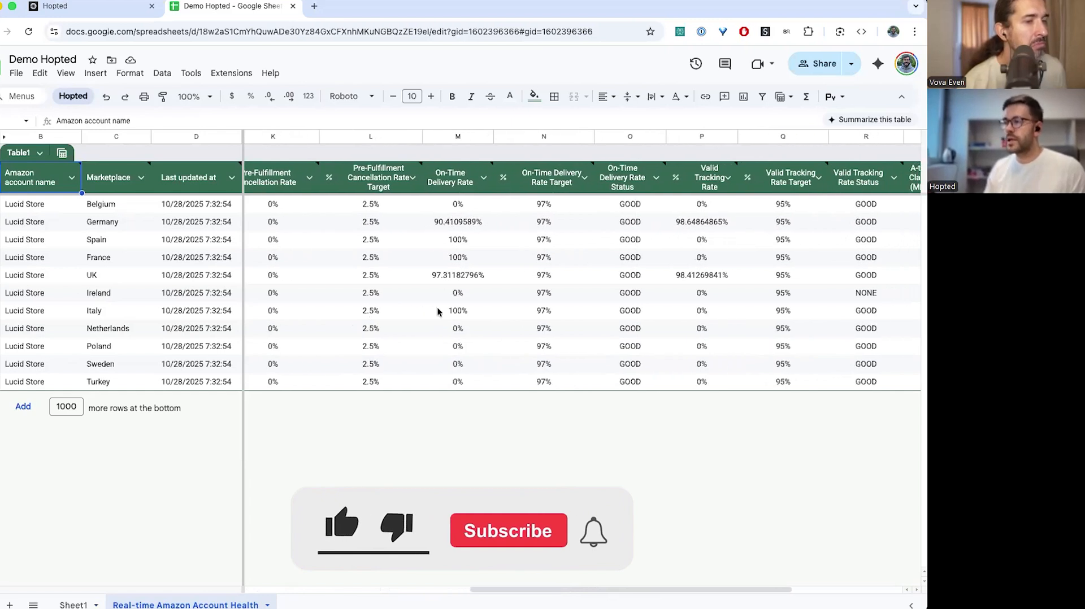
scroll(438, 311, right, 3)
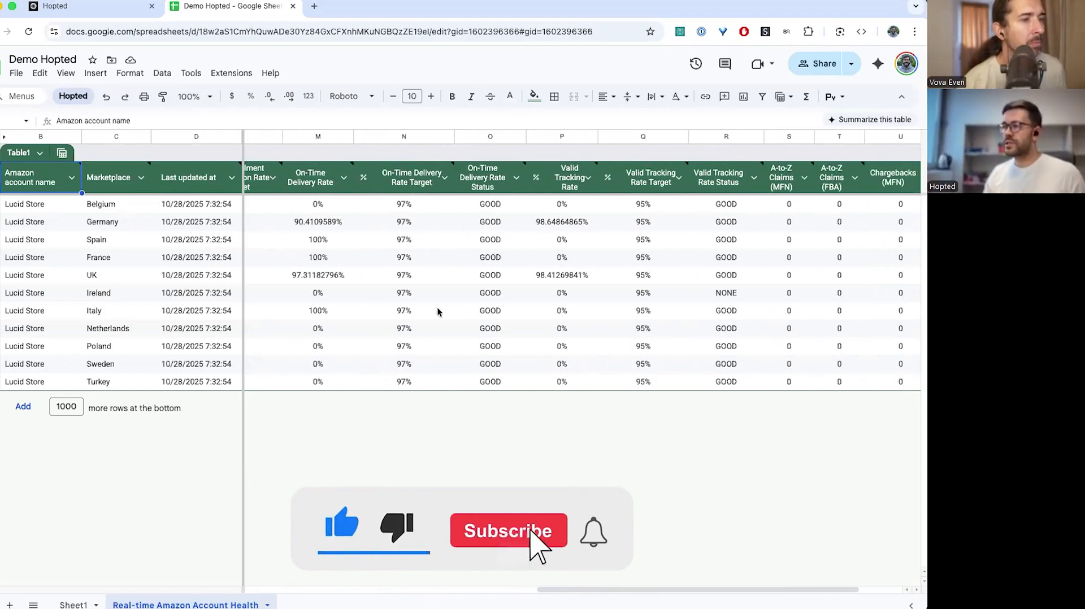
scroll(438, 312, left, 8)
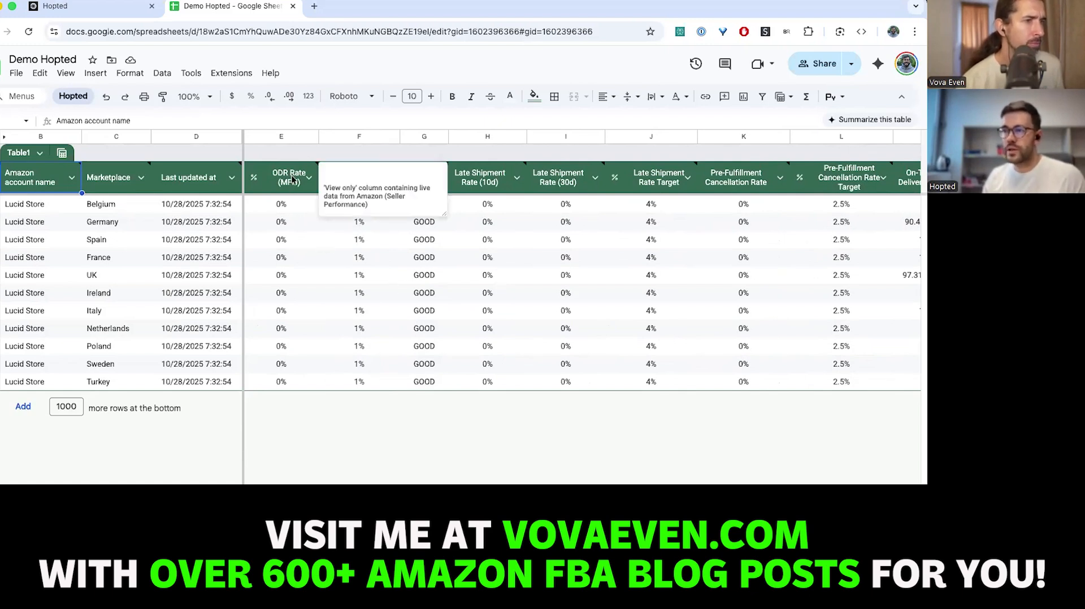
scroll(281, 240, right, 3)
Select the Late Shipment Rate (30d) column and use the menu bar
click(364, 136)
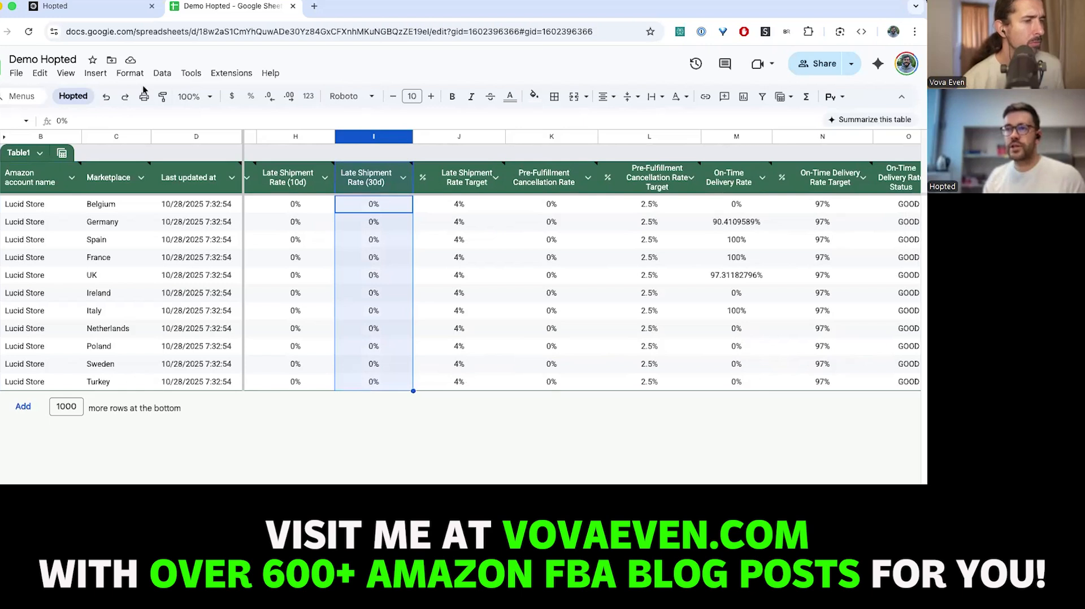
click(271, 73)
click(304, 95)
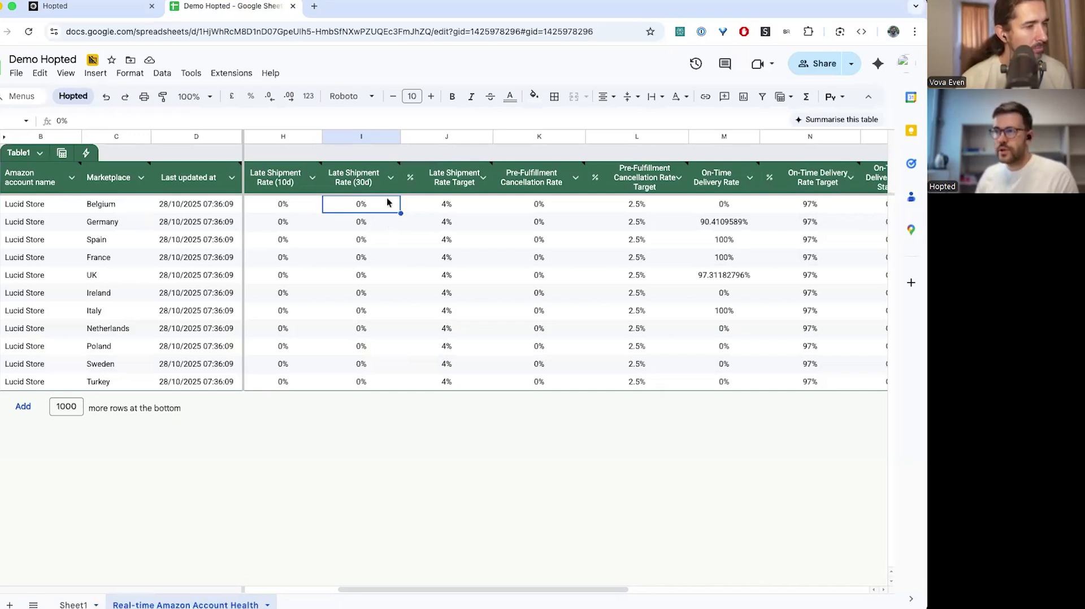
mouse_move(387, 177)
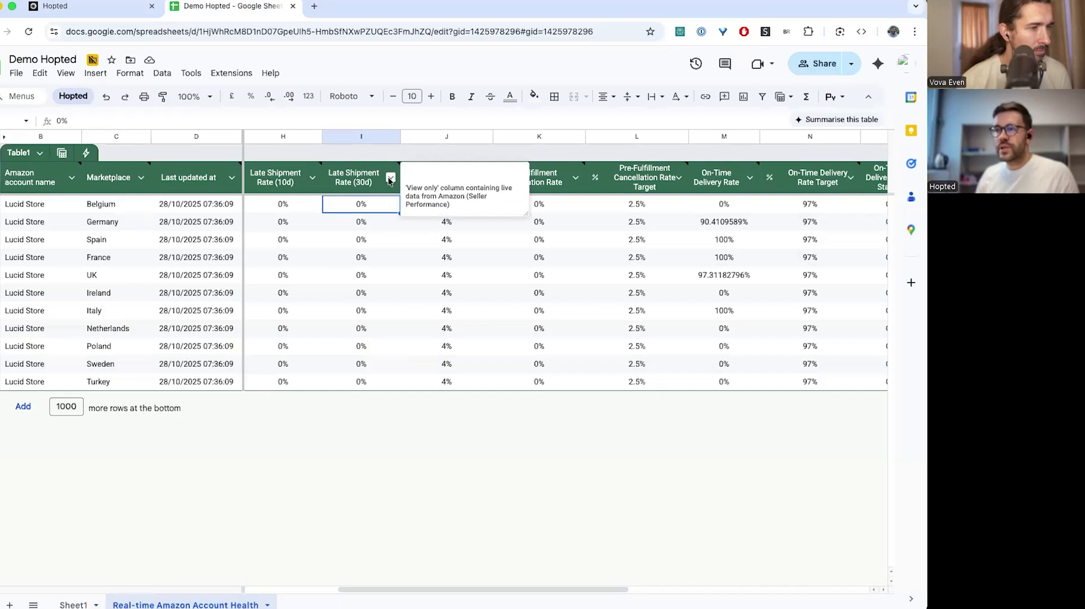
click(376, 236)
click(368, 190)
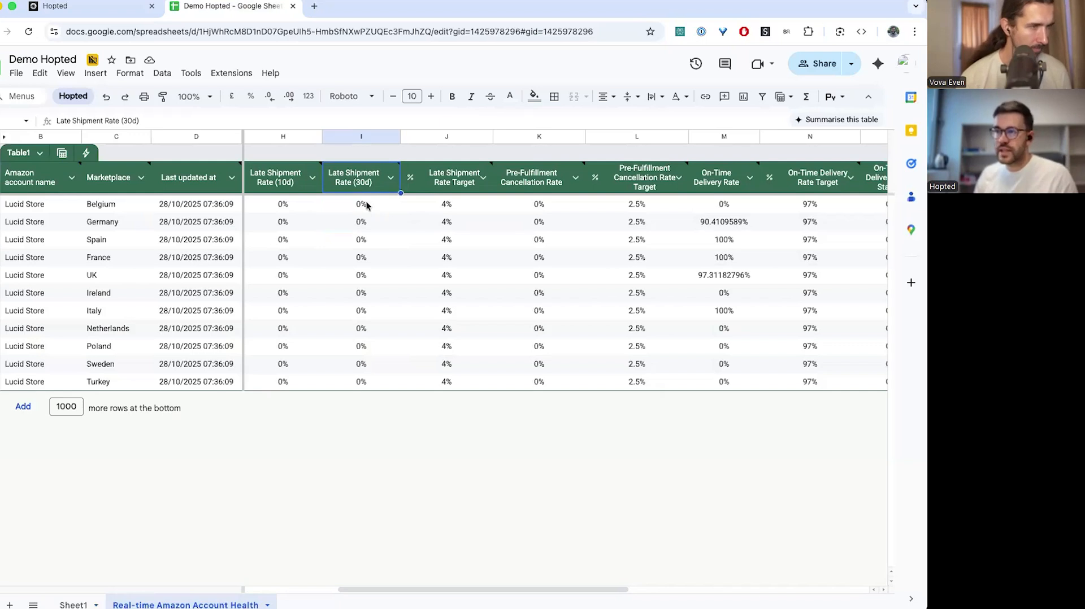
mouse_move(363, 168)
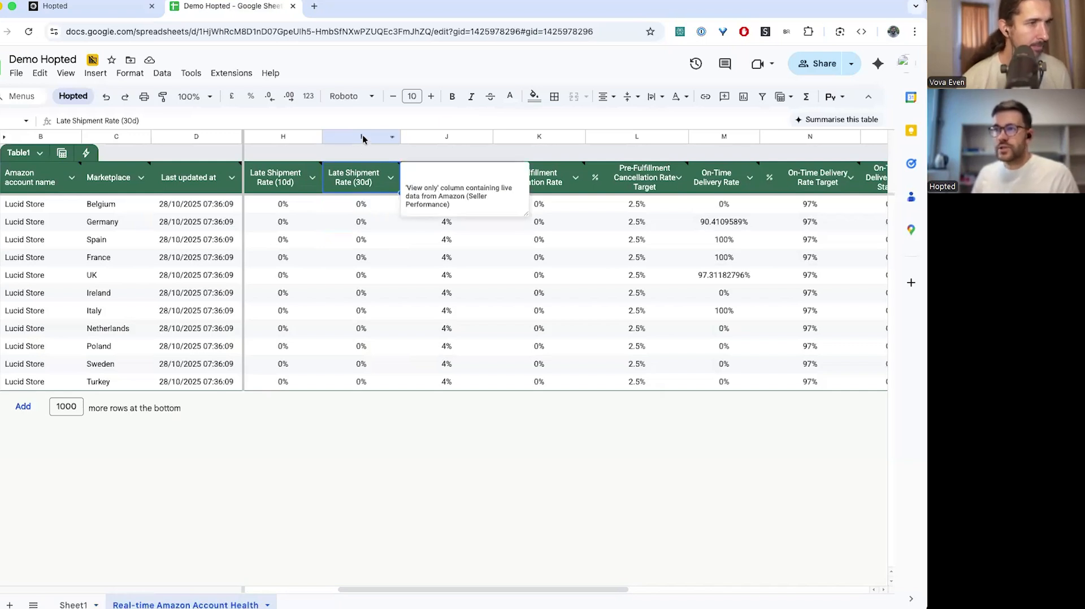
click(390, 179)
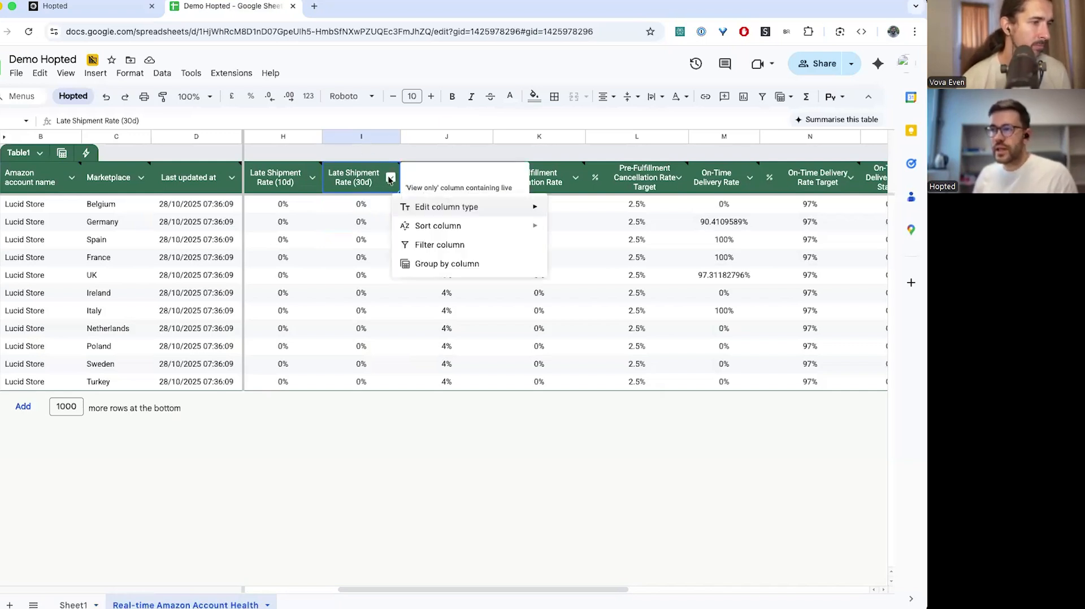
click(346, 137)
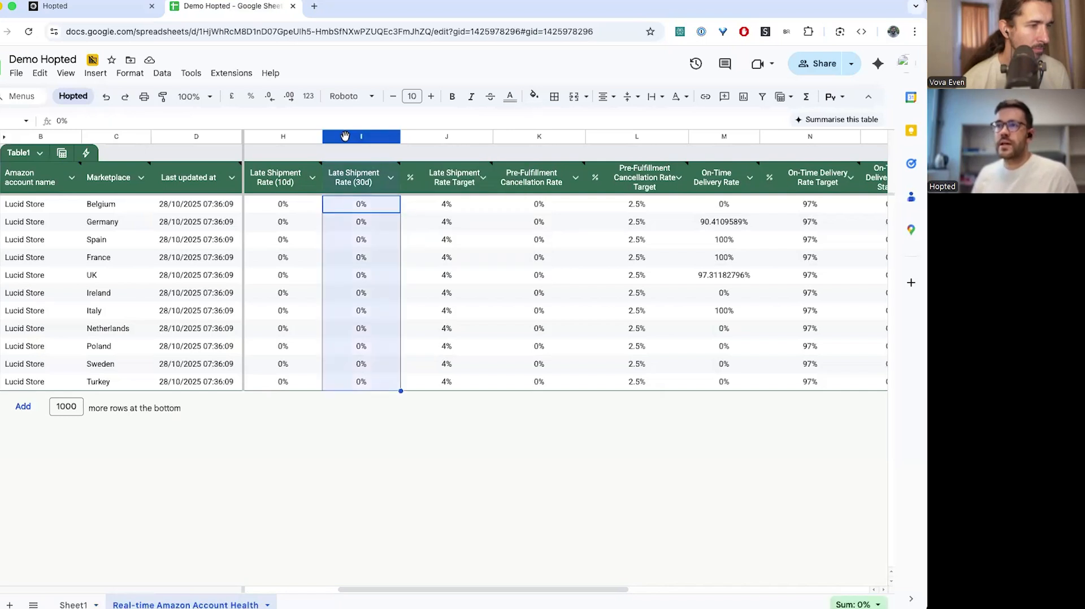
click(171, 78)
Start a new conditional notification rule named 'Late Shipment Rate'
mouse_move(193, 74)
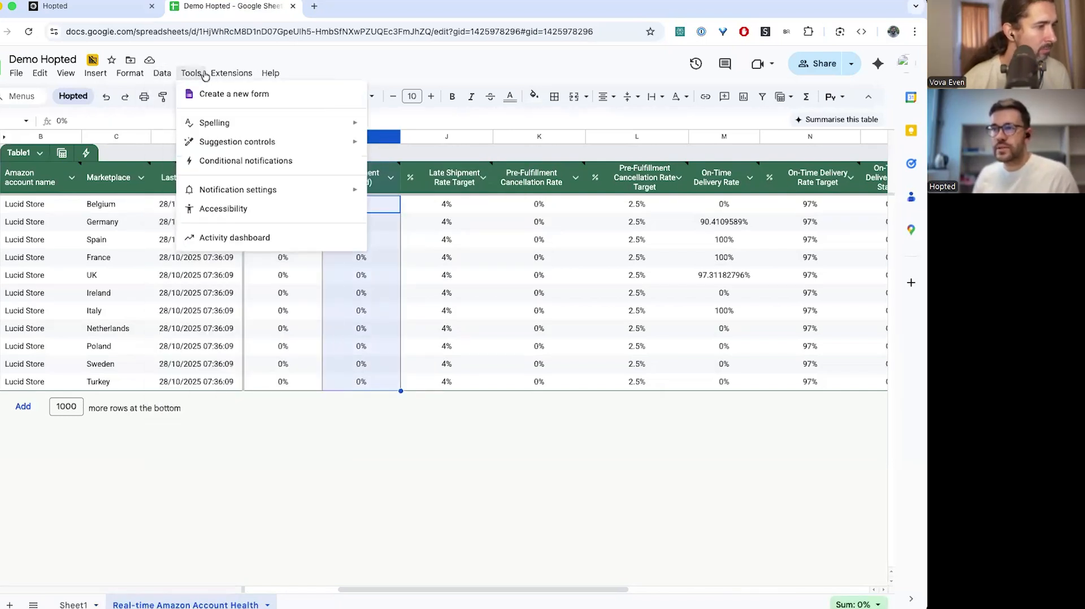
click(234, 162)
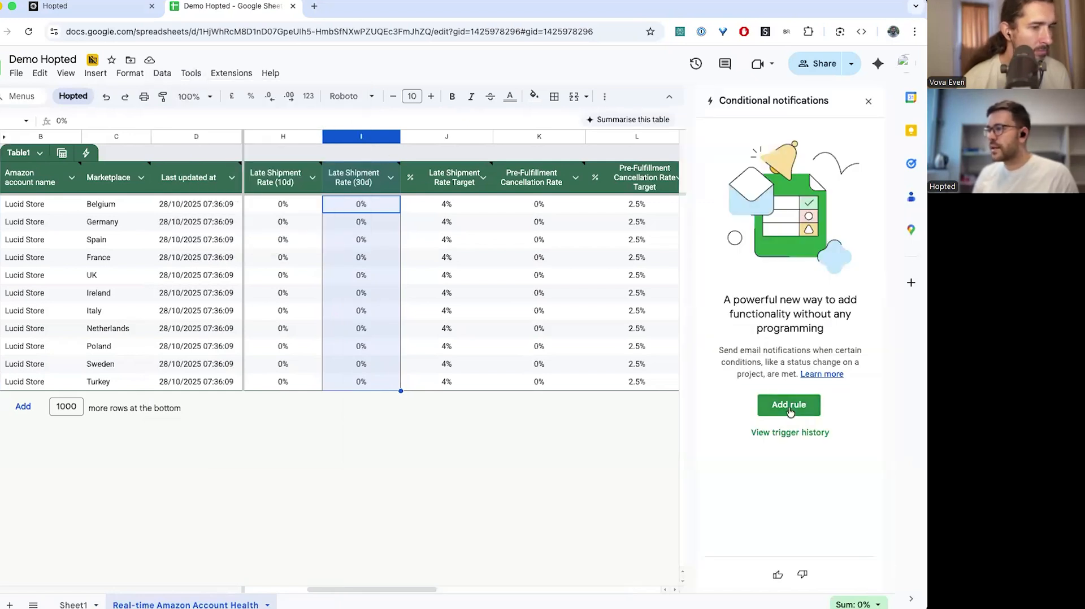
click(789, 406)
click(745, 153)
triple_click(745, 153)
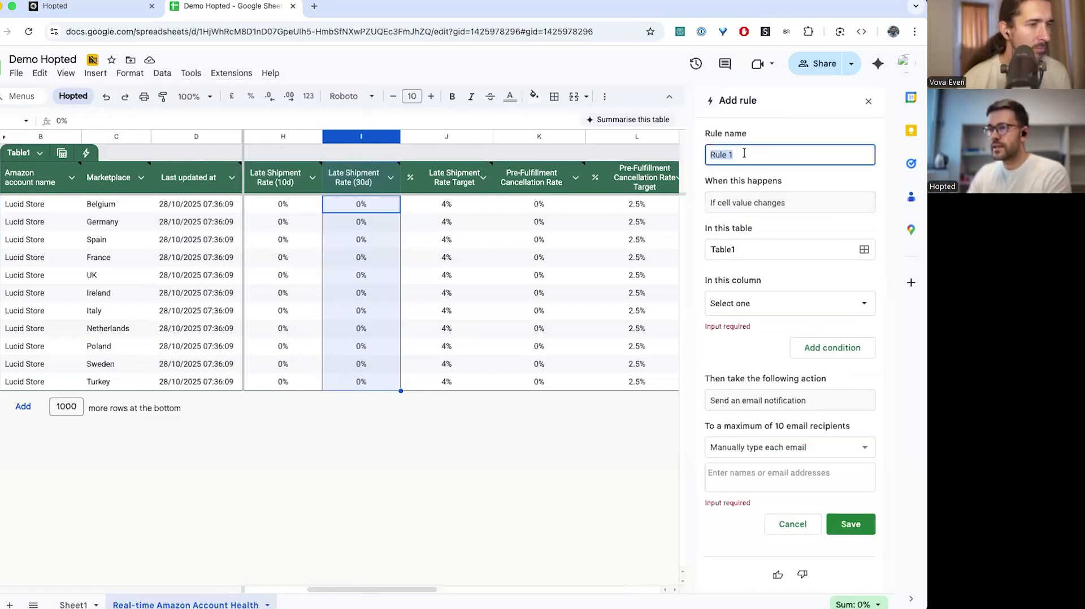
text(L)
key(BackSpace)
key(BackSpace)
text(te Shipment )
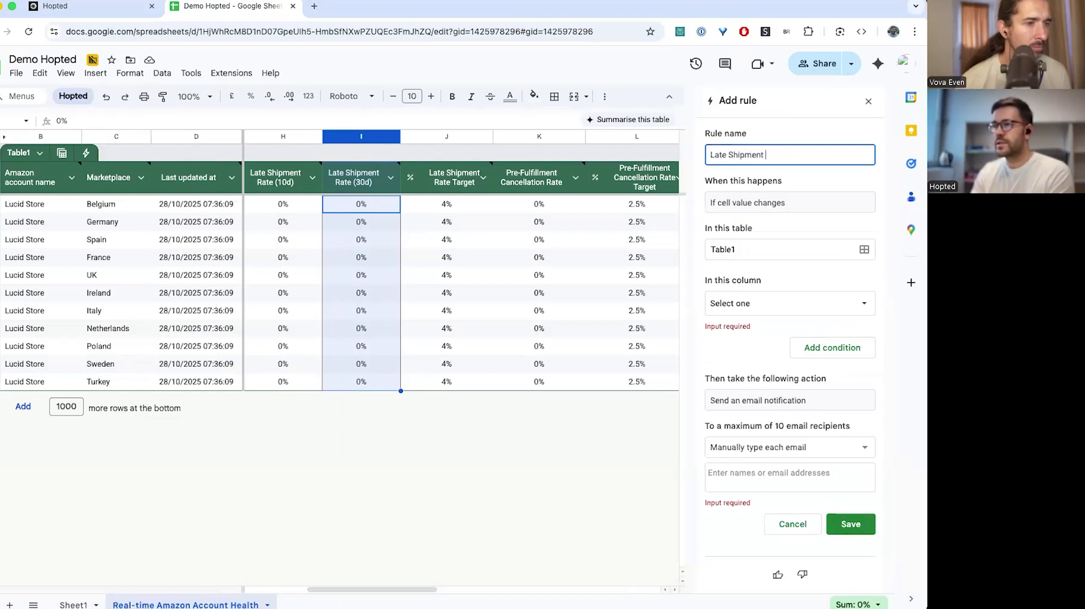
text(Rate)
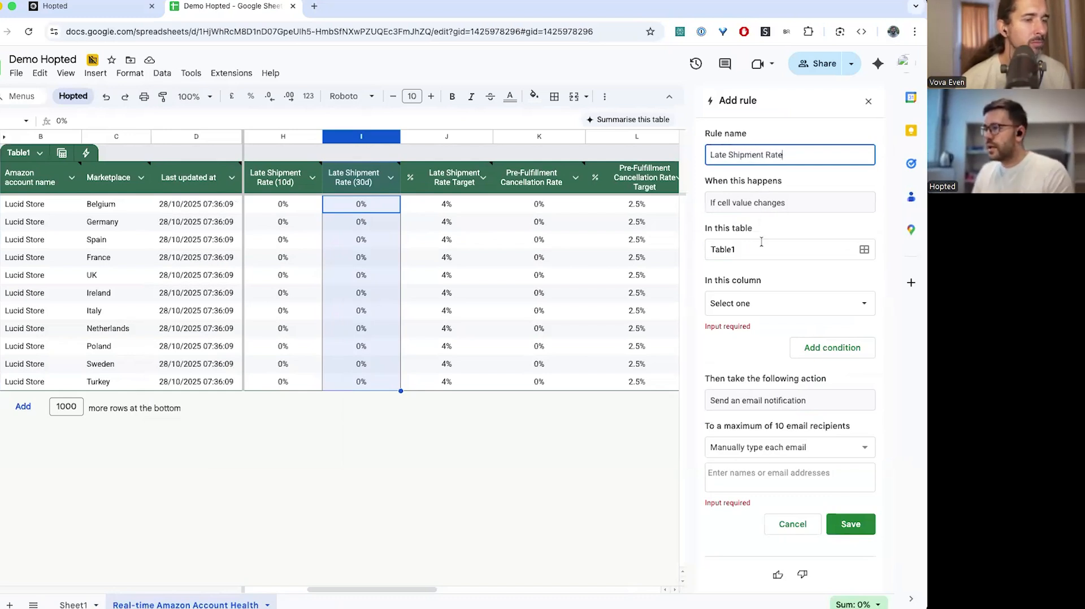
Have the rule watch the Late Shipment Rate (30d) column, add an email recipient, save it, and close the panel
click(760, 306)
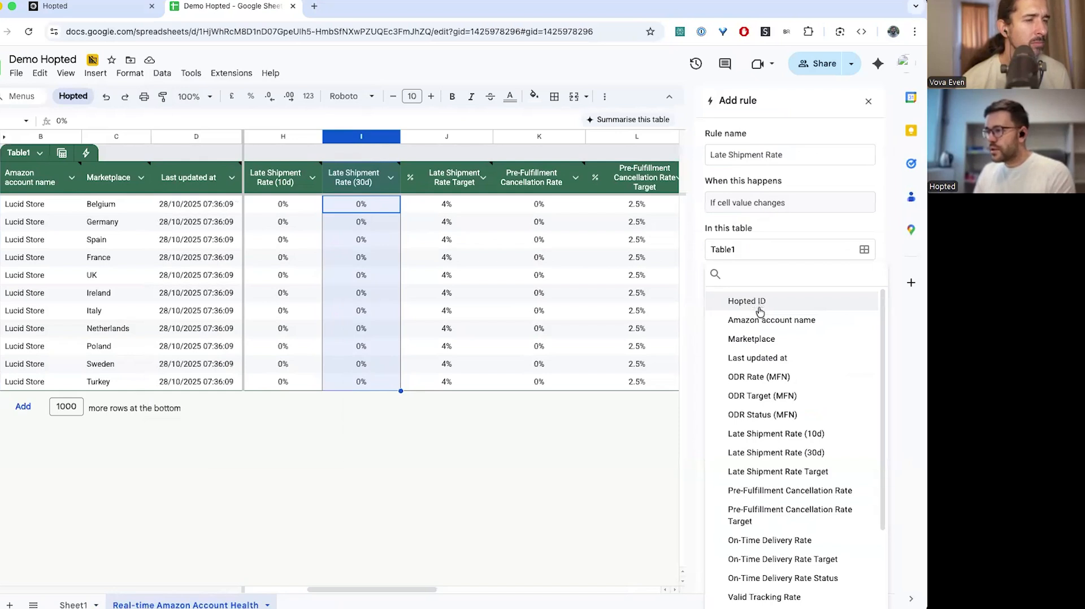
click(778, 453)
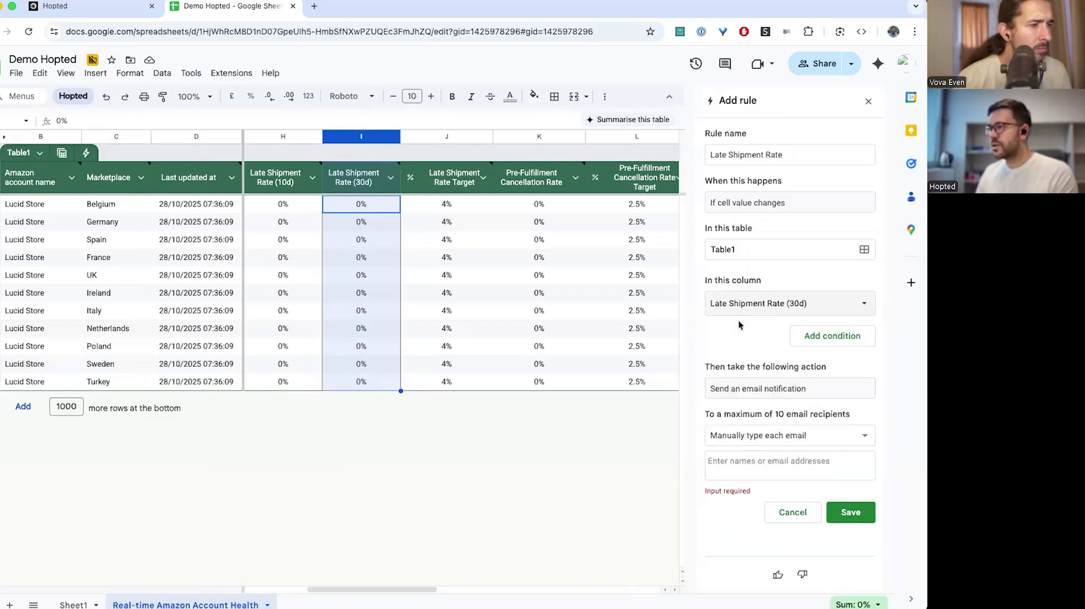
click(744, 465)
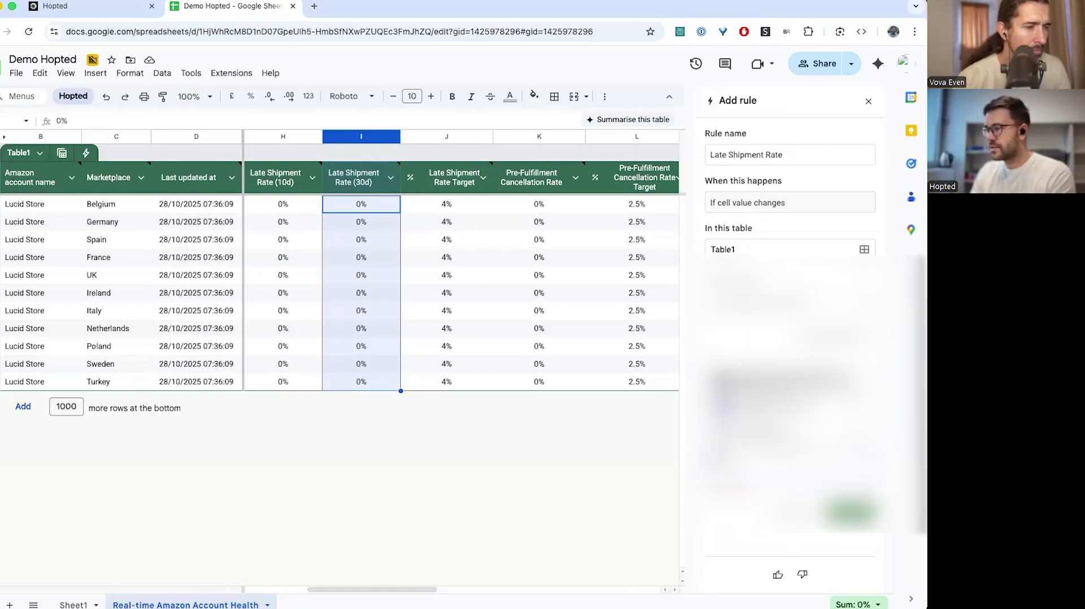
key(Return)
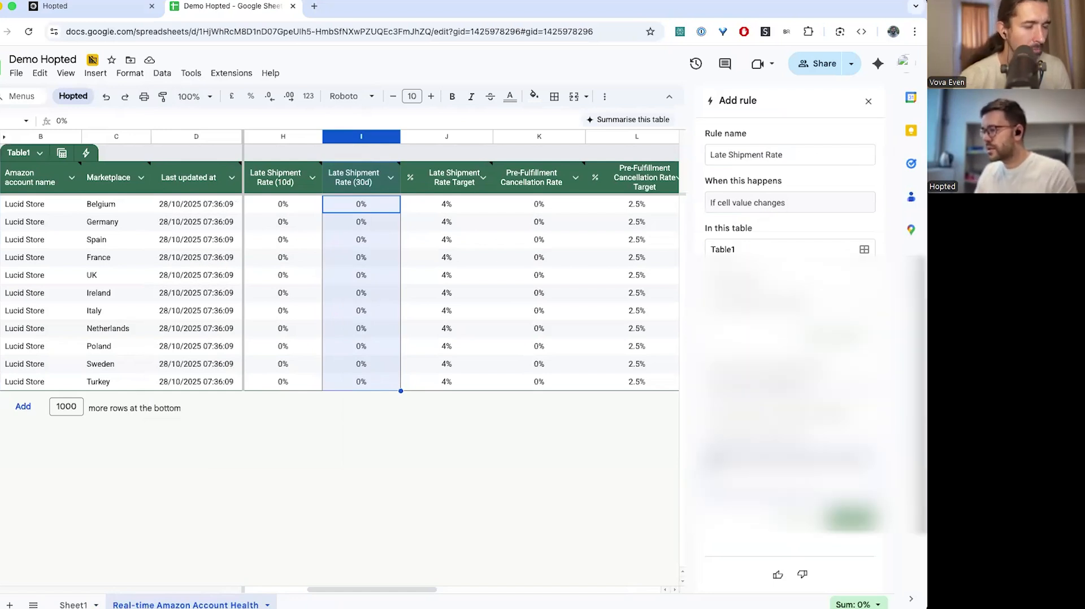
click(848, 519)
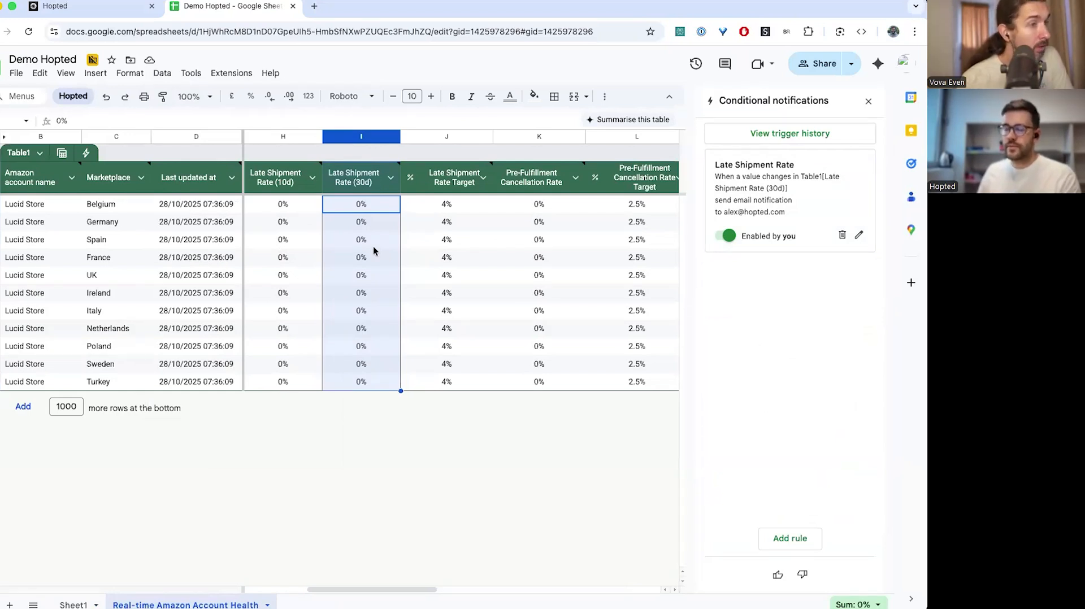
click(869, 104)
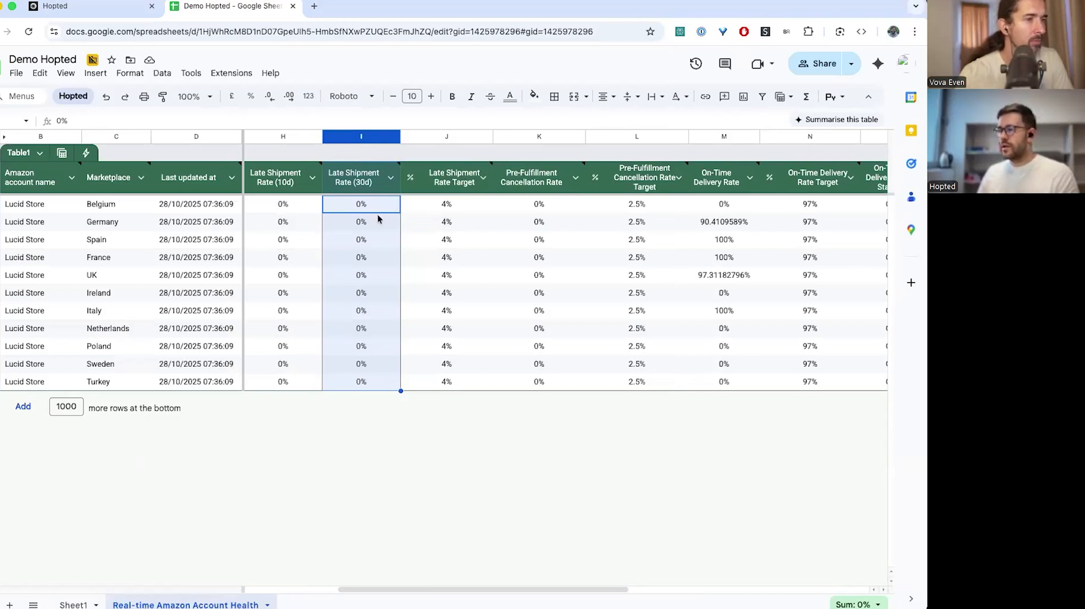
click(364, 276)
Switch from Sheet1 back to the Real-time Amazon Account Health sheet and its seller metrics table
click(73, 606)
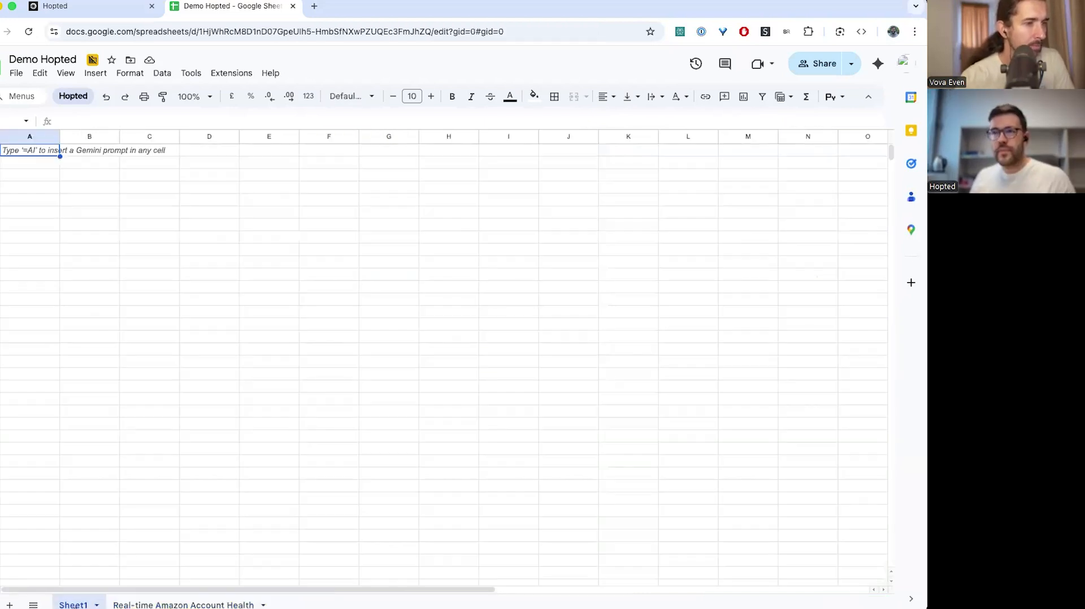
click(76, 96)
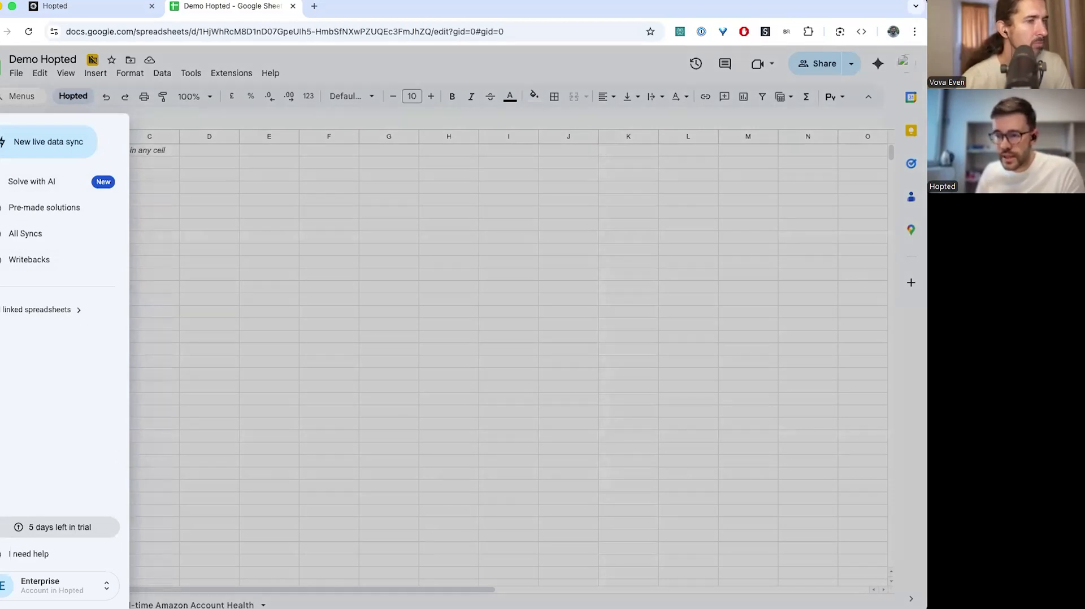
click(191, 605)
click(191, 605)
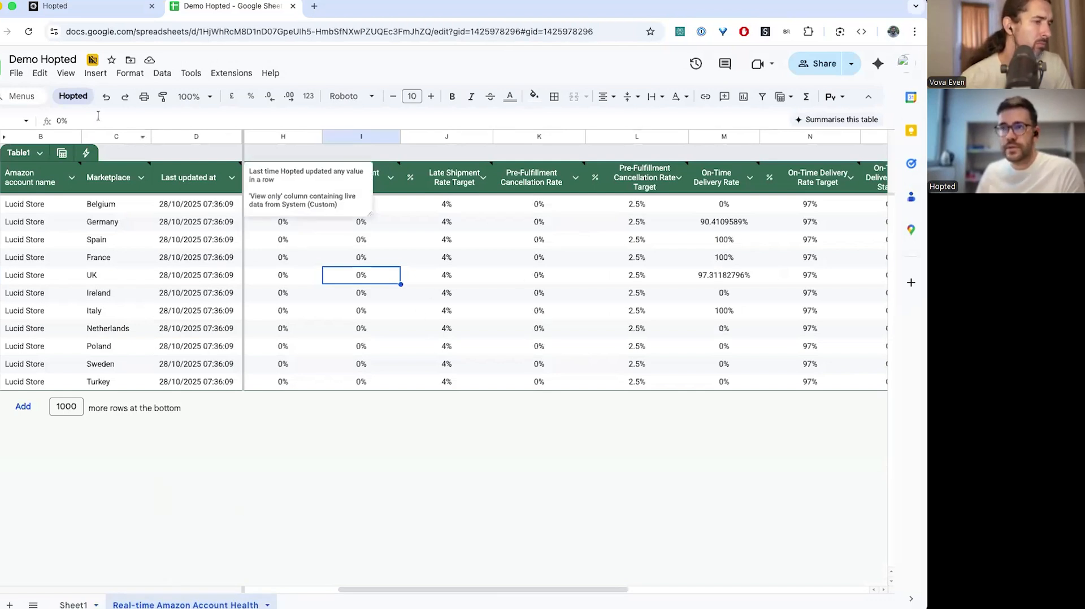
View the Seller Performance sync details down to its refresh schedule, then close them
click(73, 96)
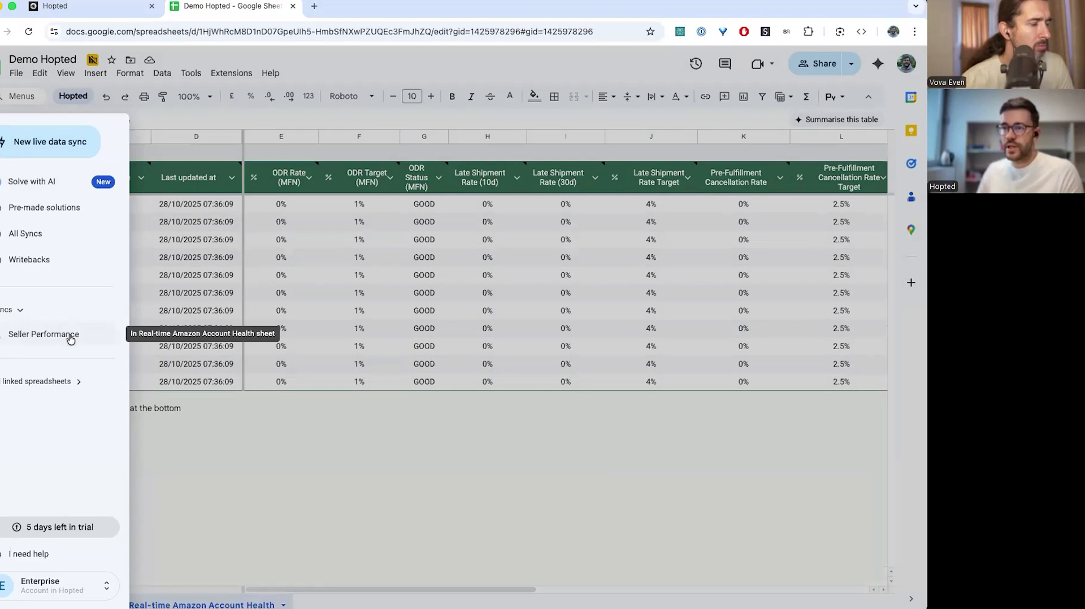
click(70, 336)
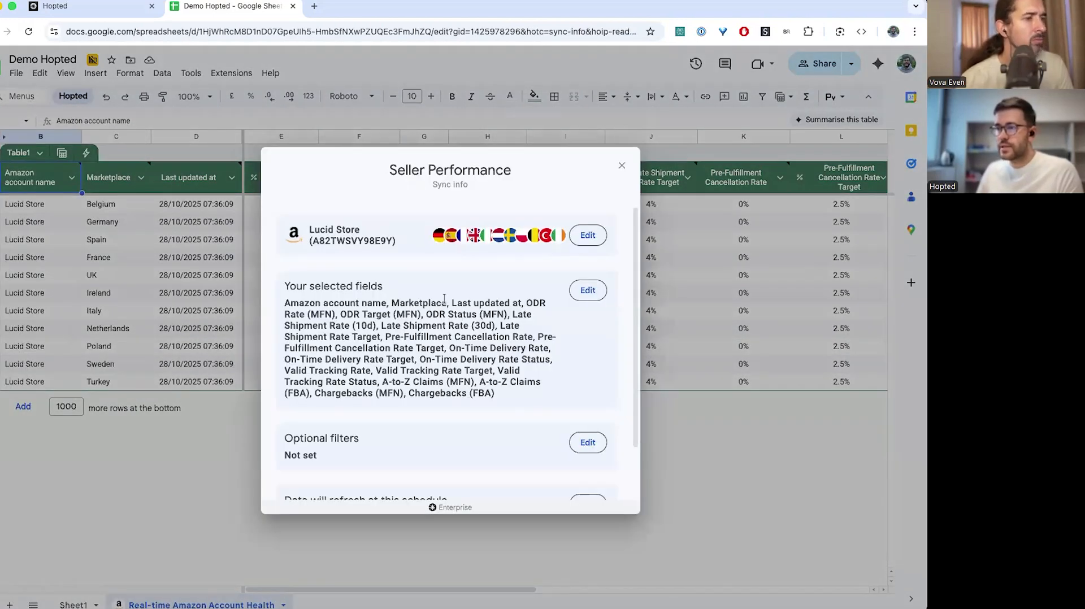
scroll(317, 254, down, 1)
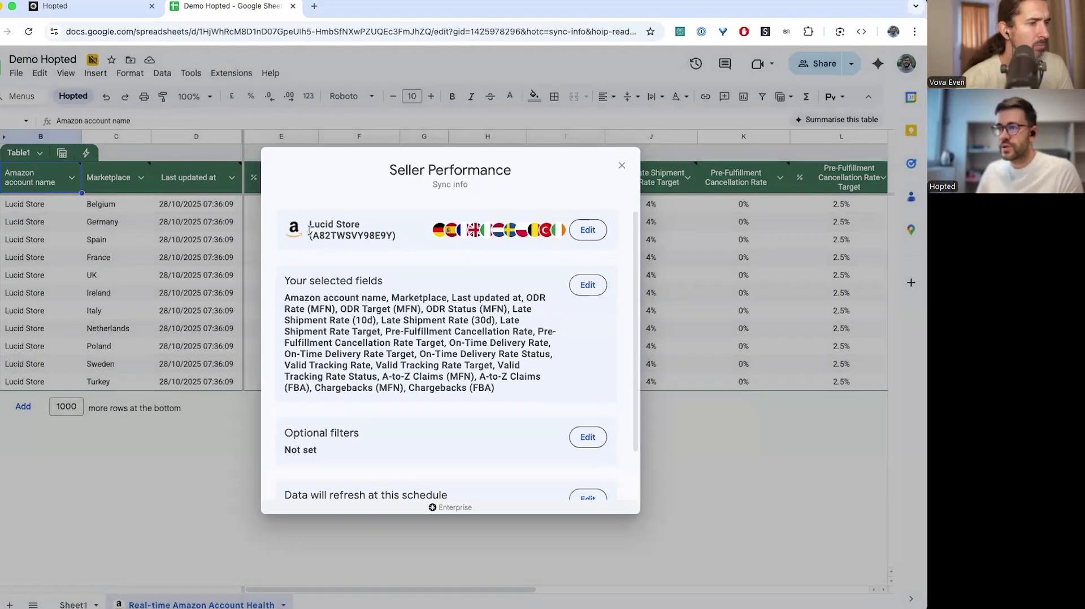
scroll(373, 283, down, 2)
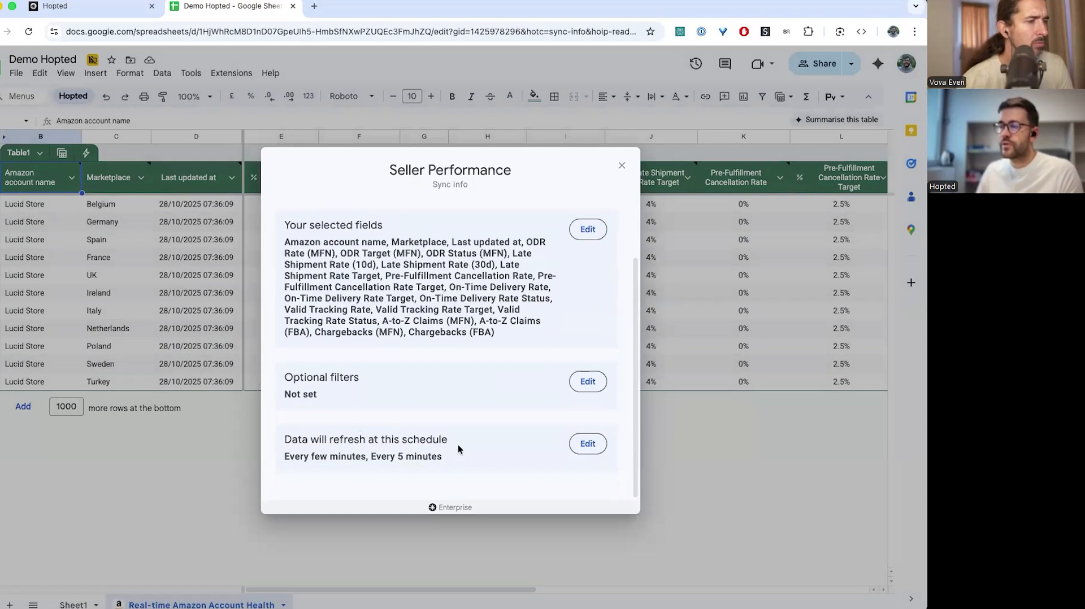
click(621, 168)
Check the Hopted account Settings from the Enterprise menu, close them, and show Sheet1
click(63, 95)
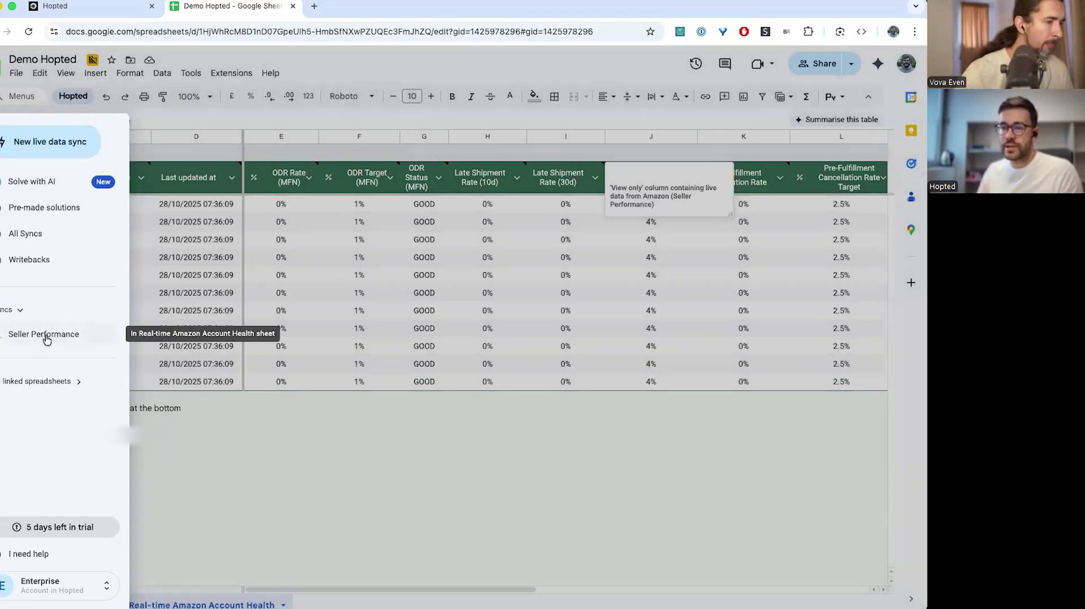
click(38, 582)
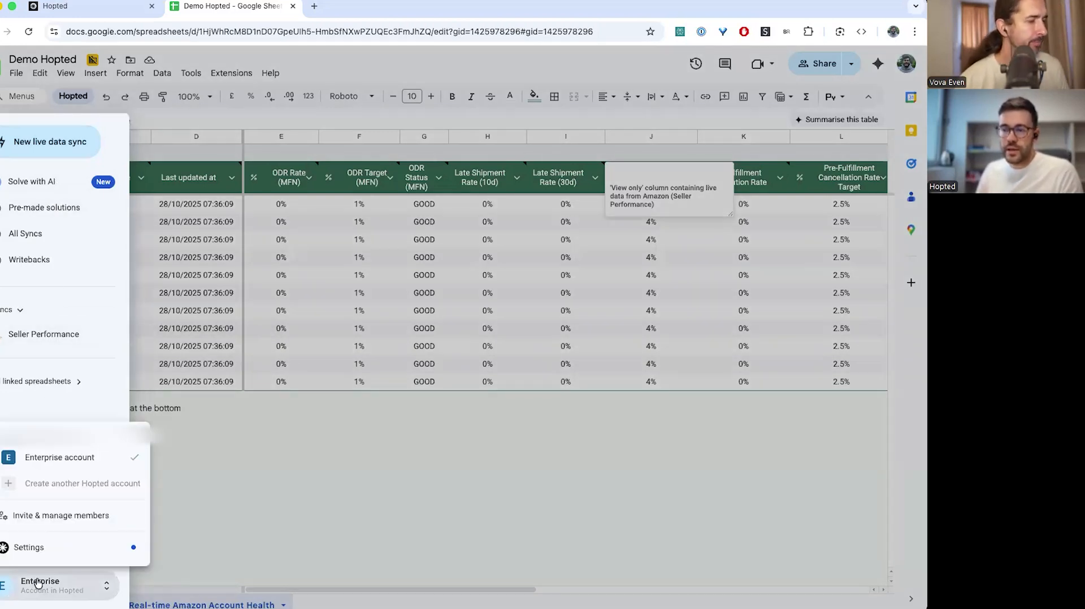
click(25, 548)
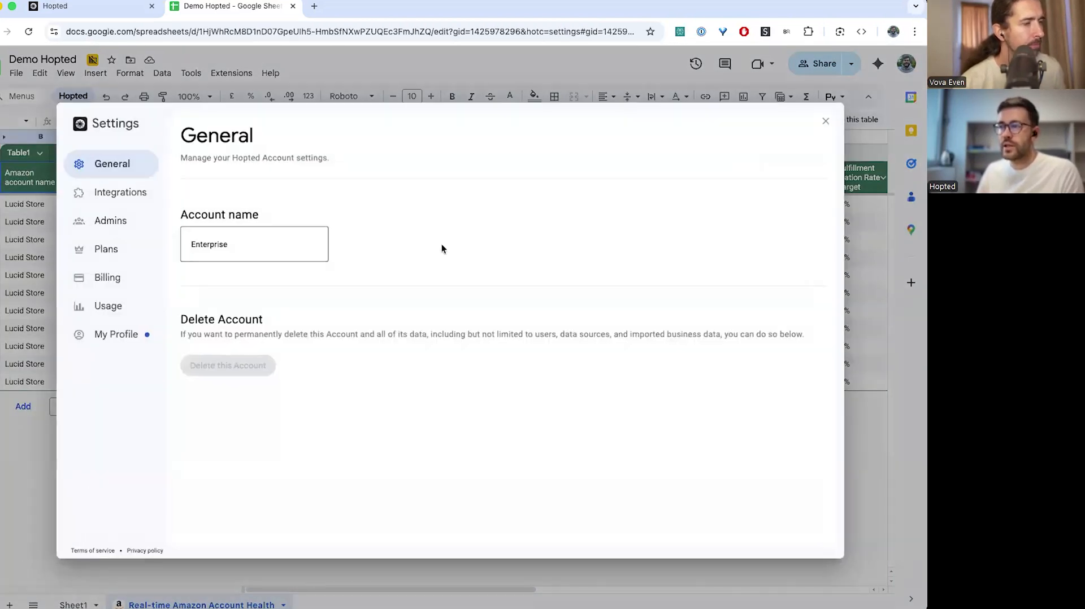
click(827, 120)
click(73, 605)
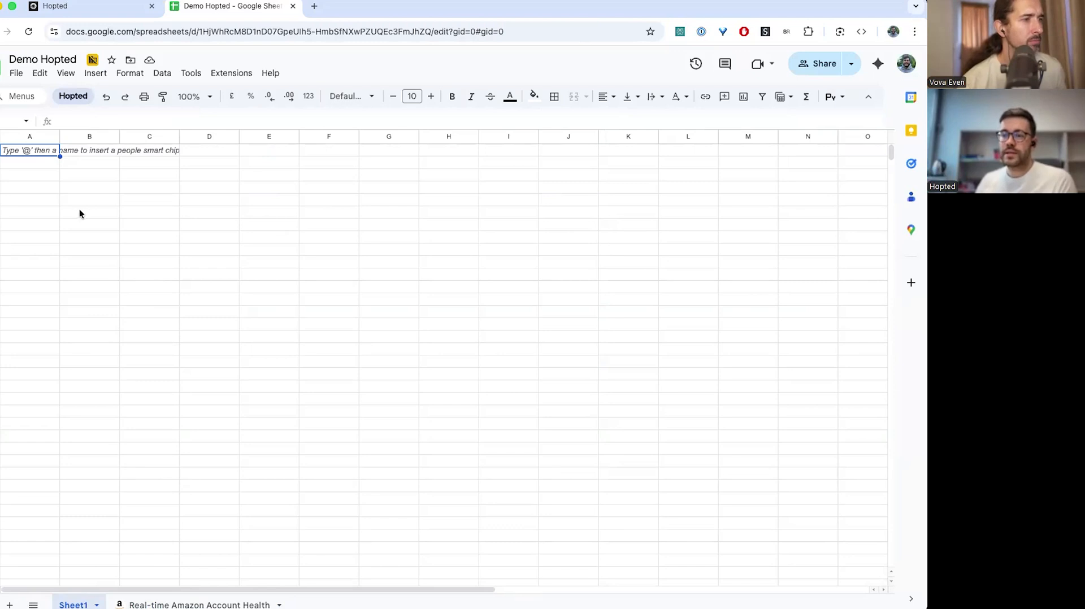
Start a new live data sync with Amazon Seller Central as the data source
click(73, 96)
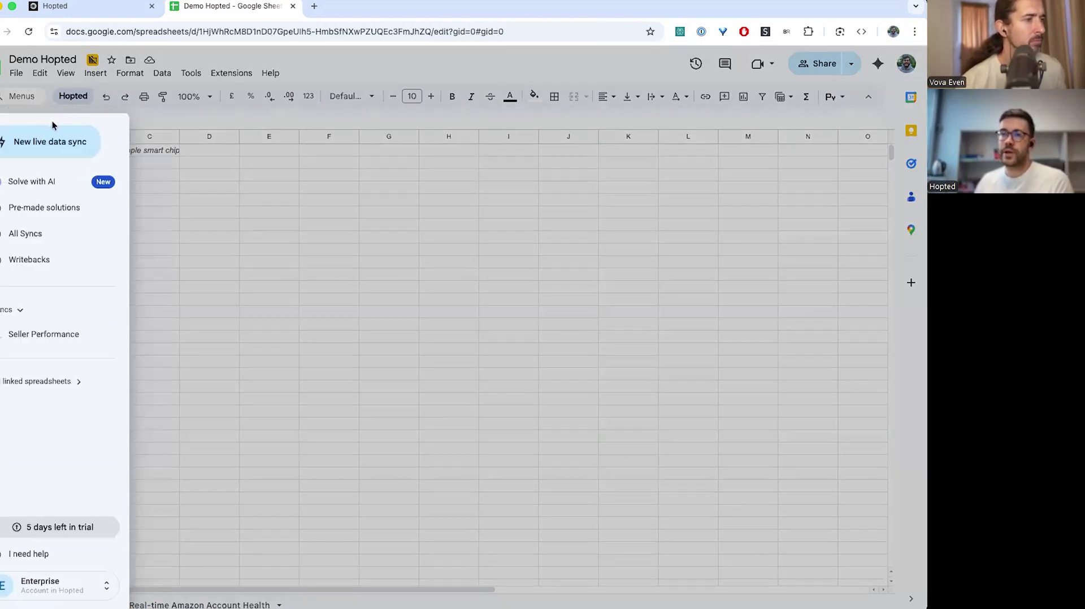
click(77, 147)
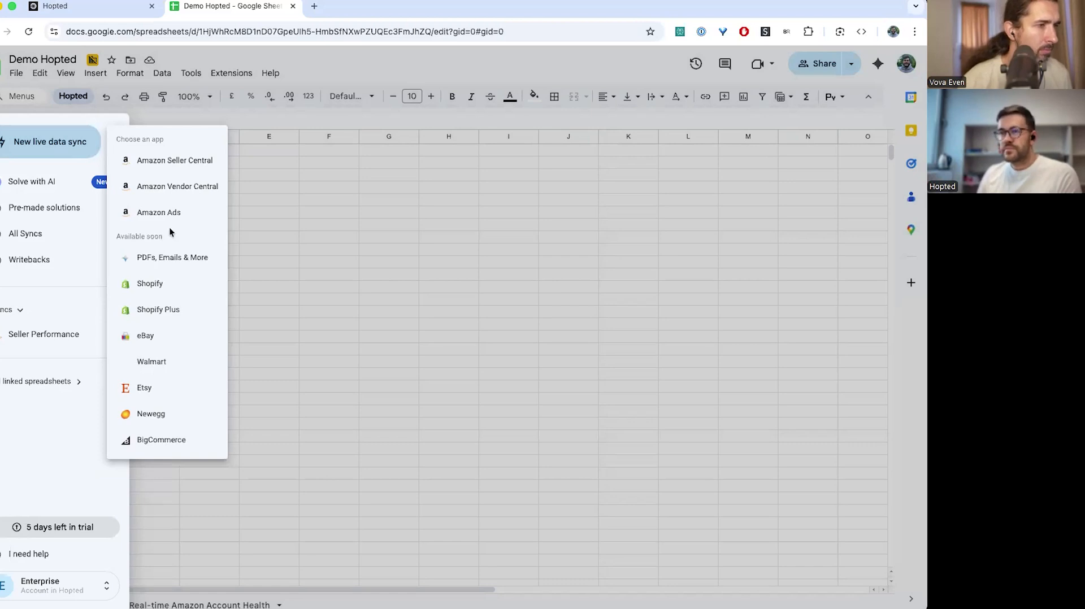
click(196, 165)
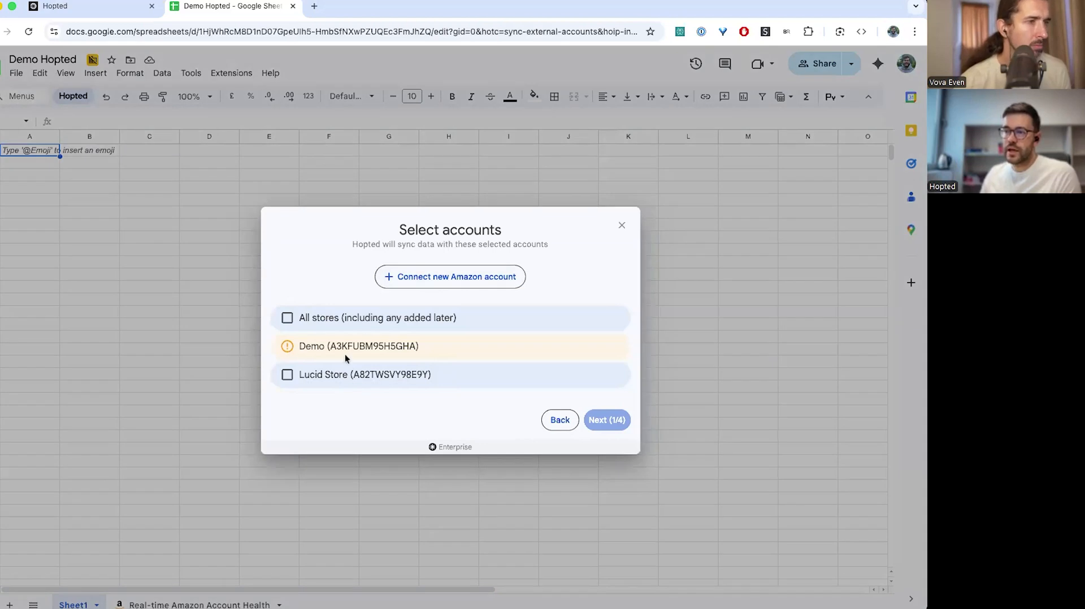
Dismiss the new-account country list and tick the Lucid Store account
click(440, 283)
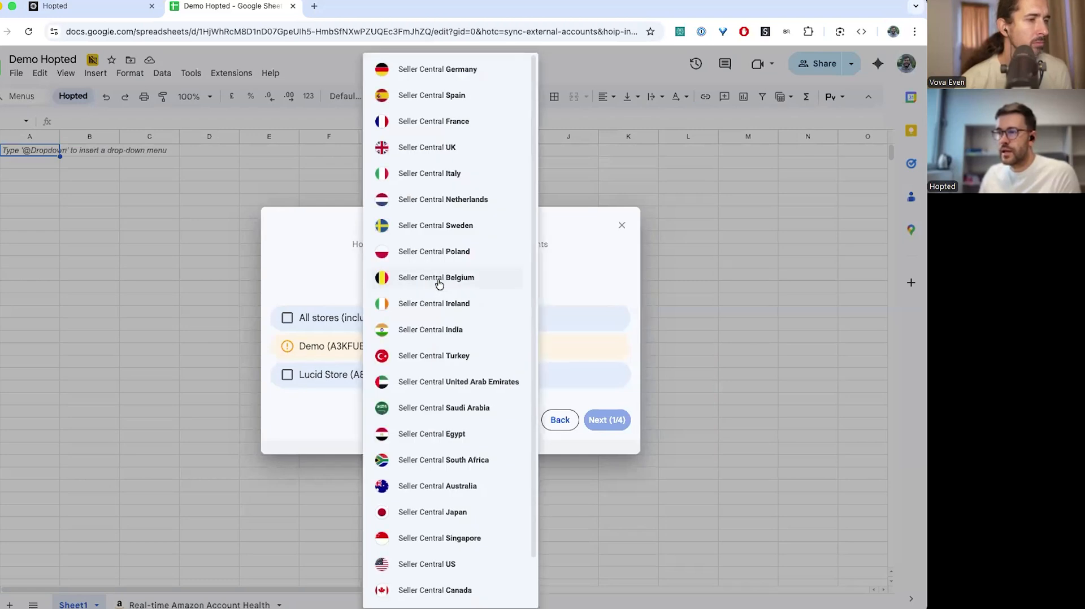
scroll(438, 466, down, 1)
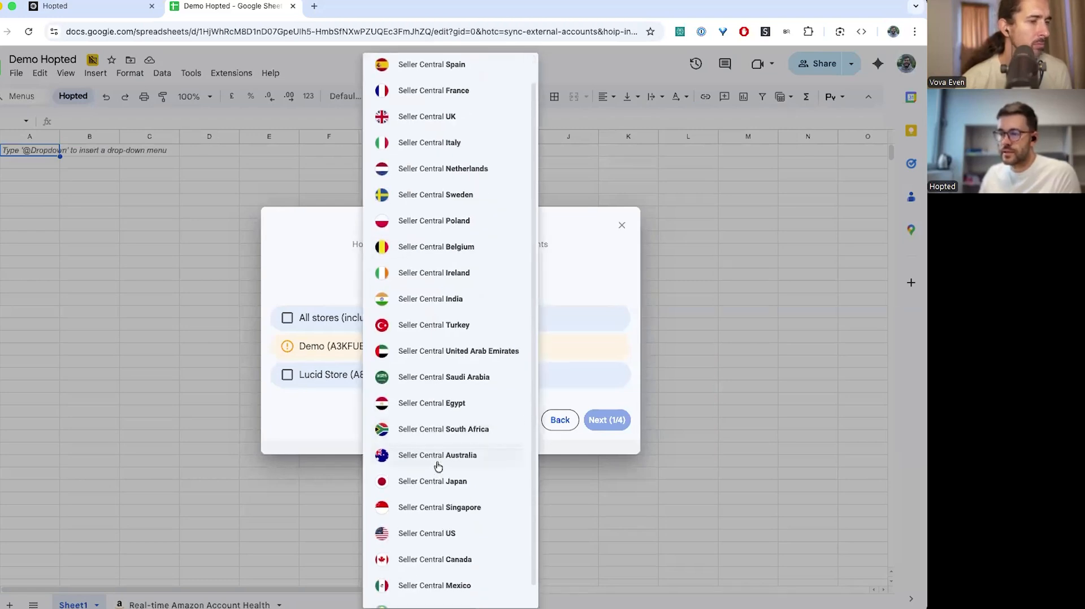
click(426, 536)
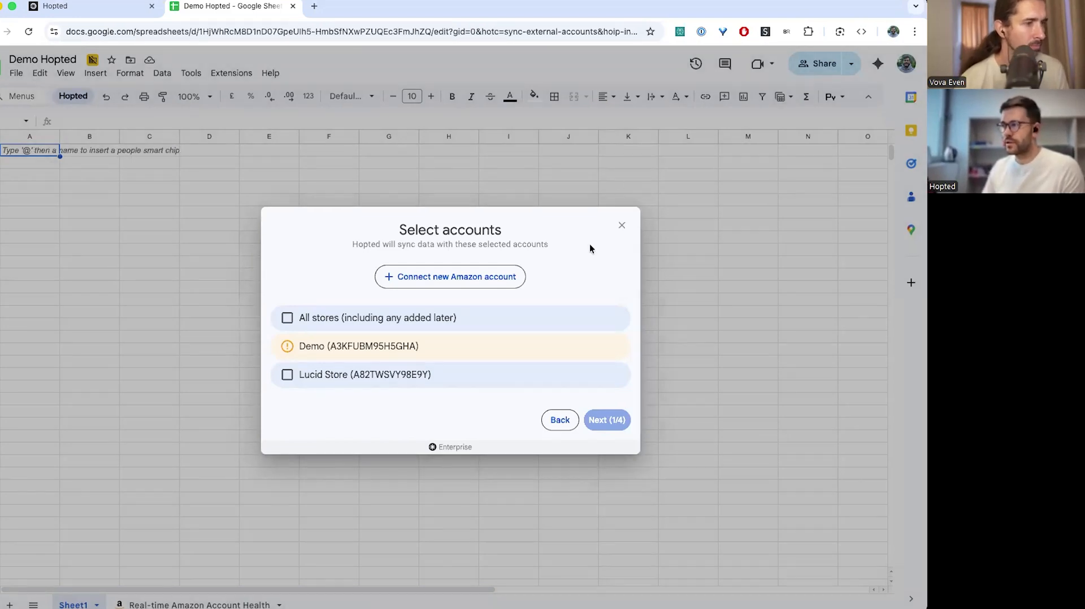
click(353, 379)
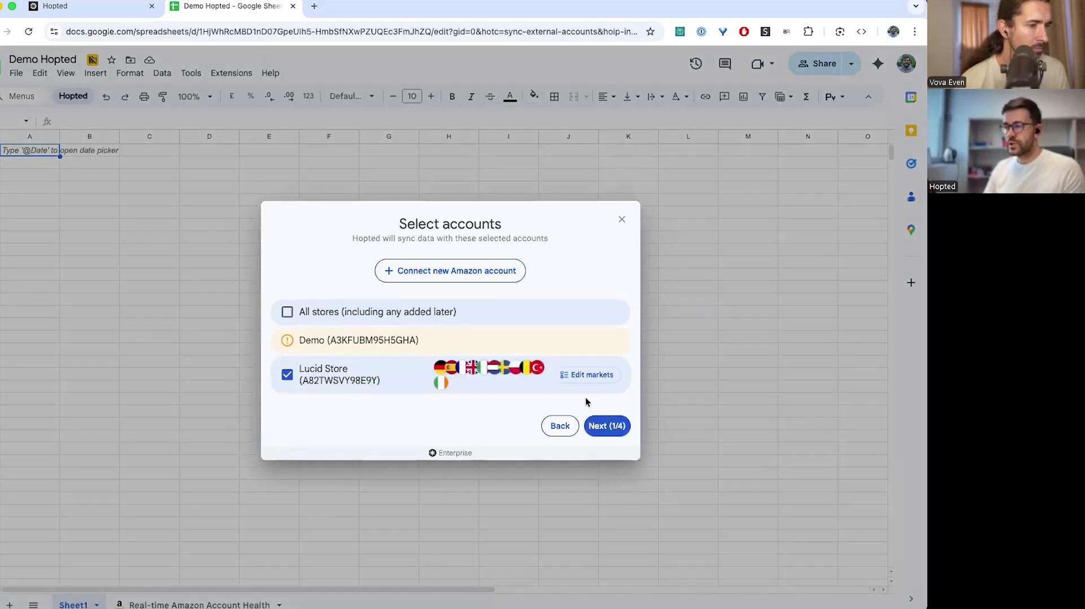
Untick every Lucid Store market except UK, confirm, and continue to field selection
click(580, 376)
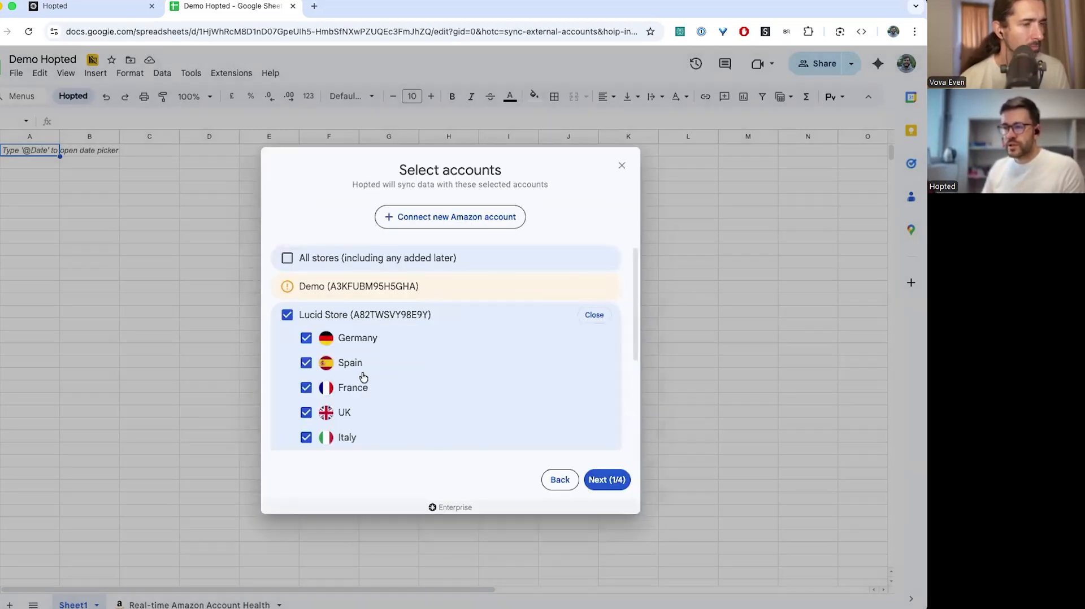
scroll(363, 377, down, 2)
click(349, 306)
click(349, 332)
click(349, 356)
click(349, 407)
click(348, 431)
scroll(349, 429, down, 3)
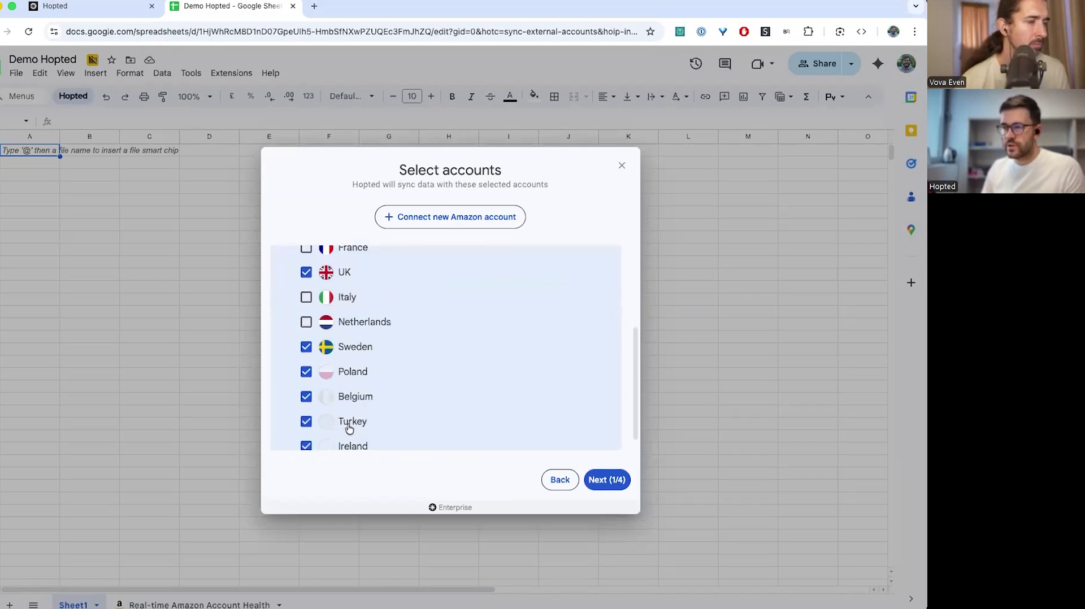
click(352, 335)
click(354, 361)
click(355, 384)
click(354, 408)
click(351, 433)
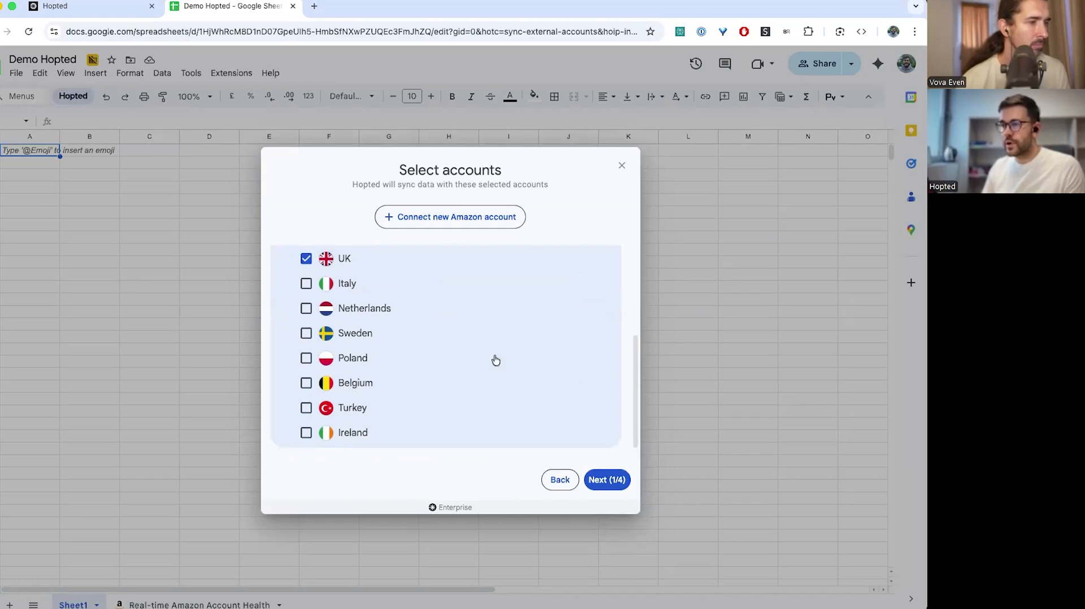
scroll(492, 356, up, 3)
click(589, 253)
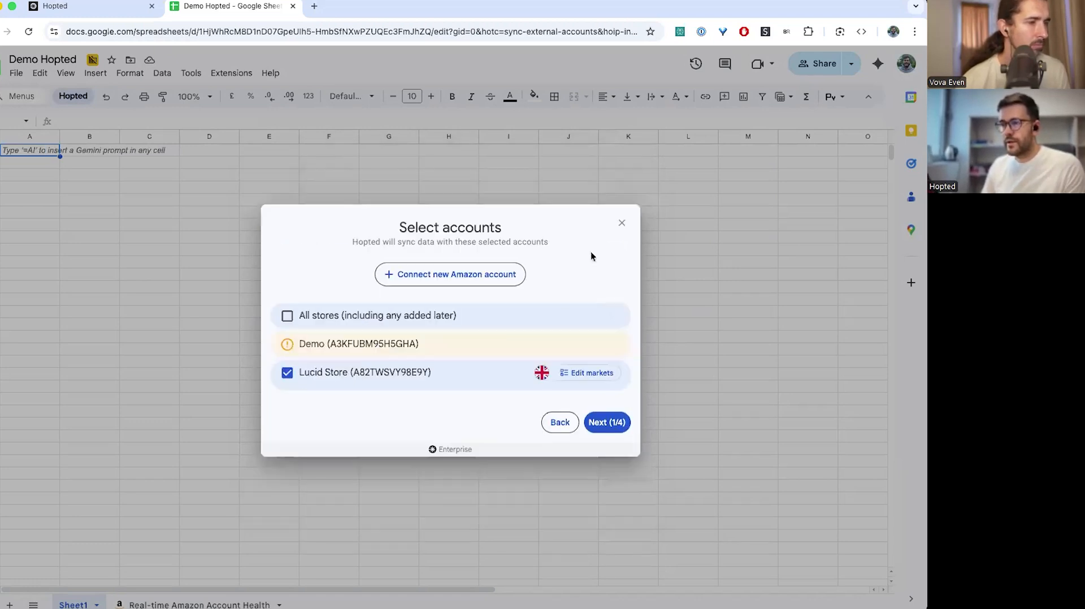
click(607, 423)
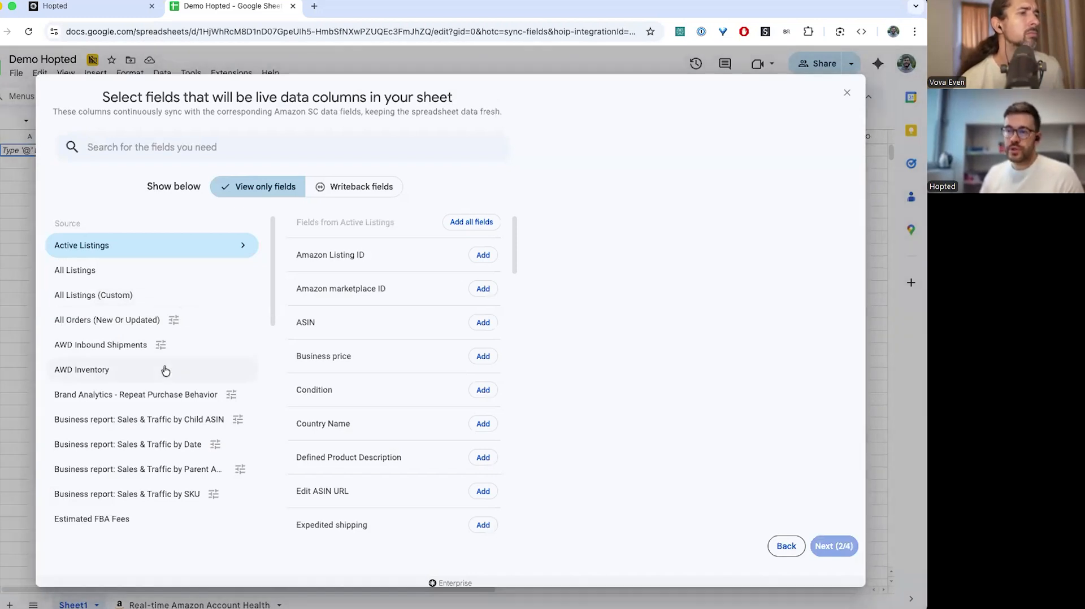
scroll(165, 371, down, 1)
scroll(165, 371, down, 1)
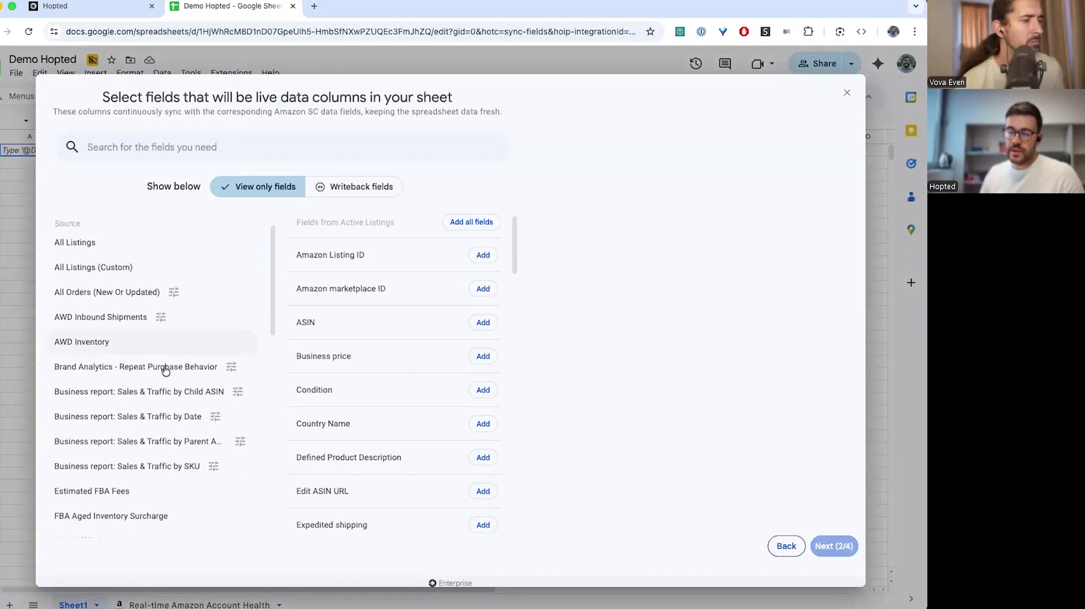
scroll(165, 371, down, 1)
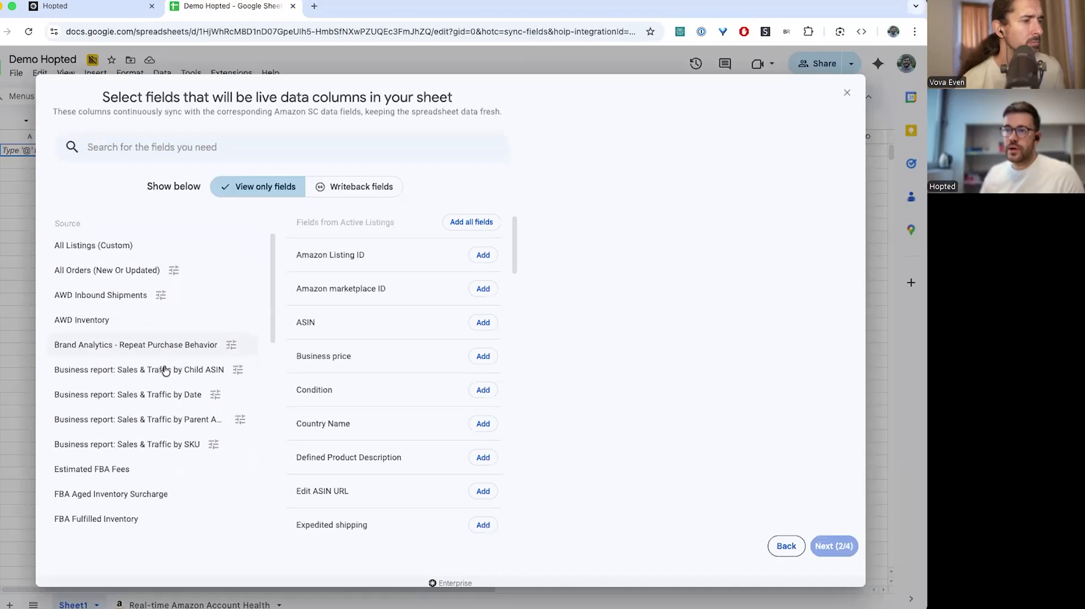
scroll(165, 371, down, 1)
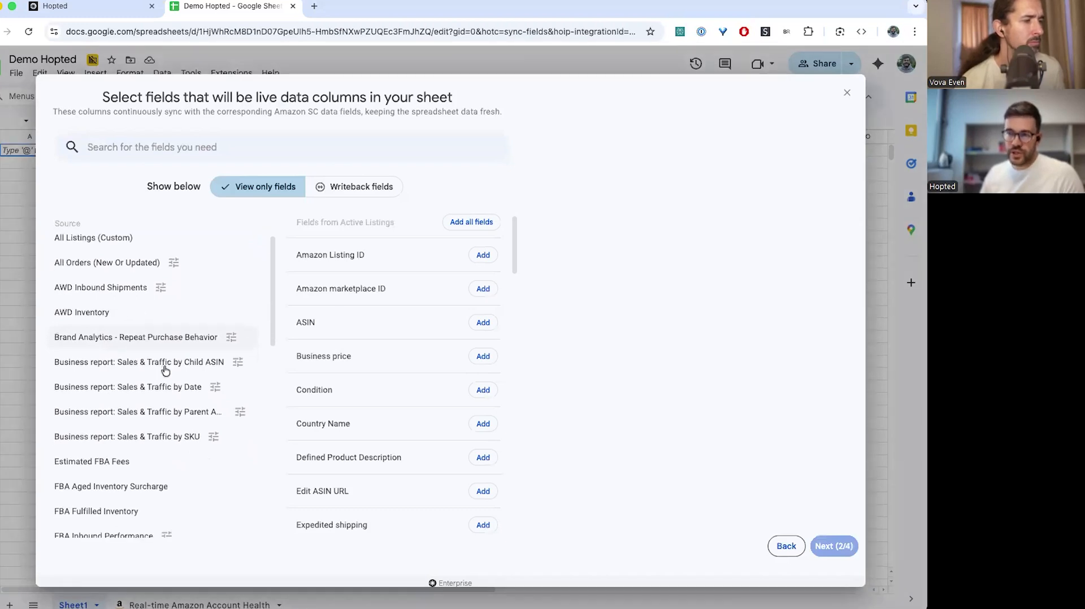
scroll(165, 371, down, 5)
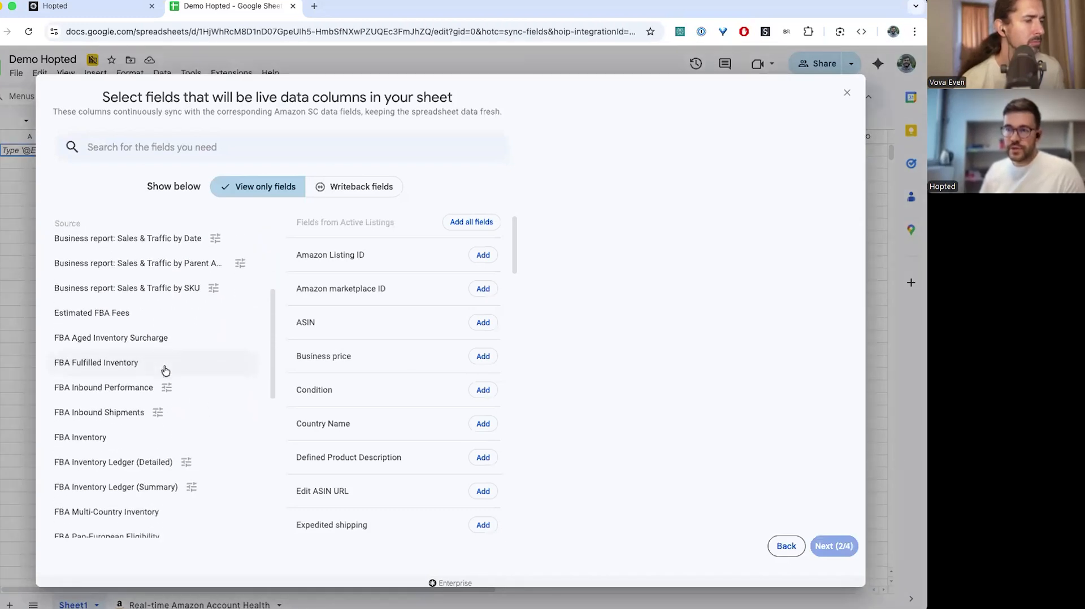
scroll(165, 371, down, 1)
scroll(165, 370, down, 2)
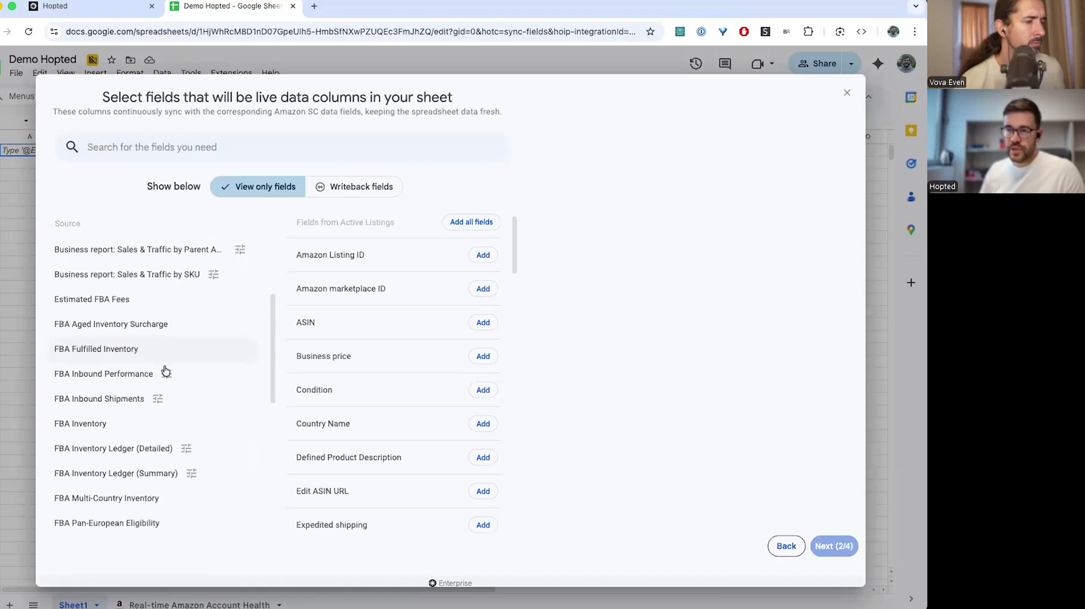
scroll(166, 371, down, 3)
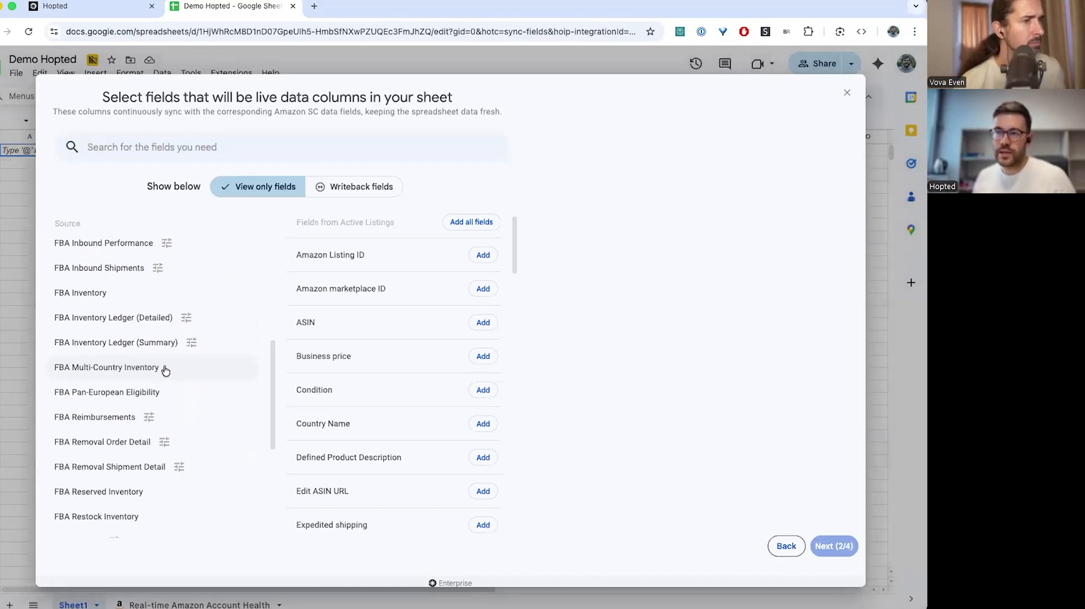
scroll(165, 371, down, 3)
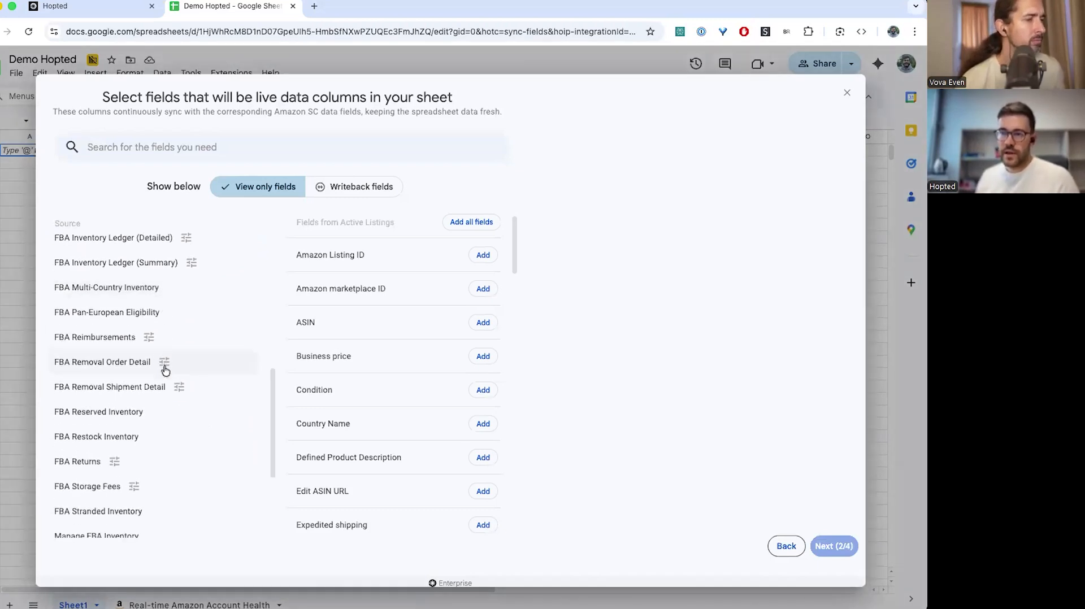
scroll(165, 370, down, 1)
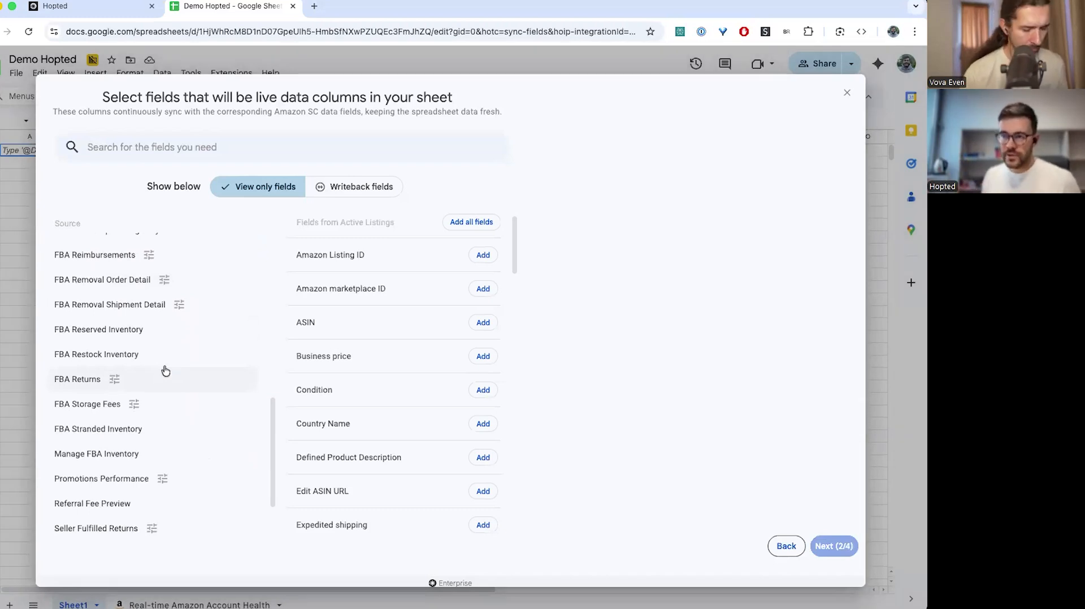
scroll(165, 371, down, 2)
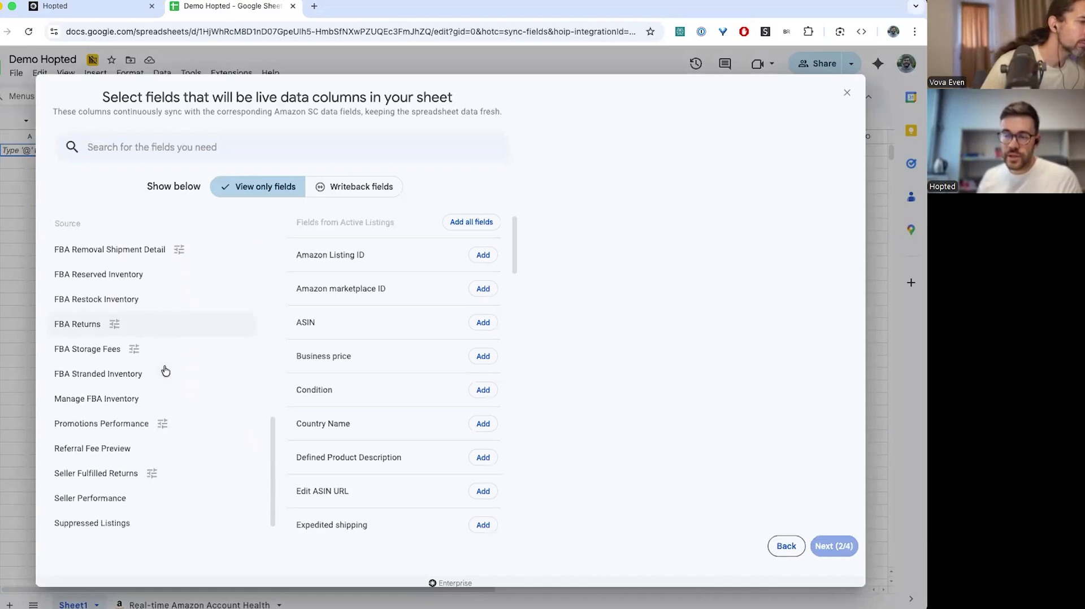
scroll(165, 370, up, 8)
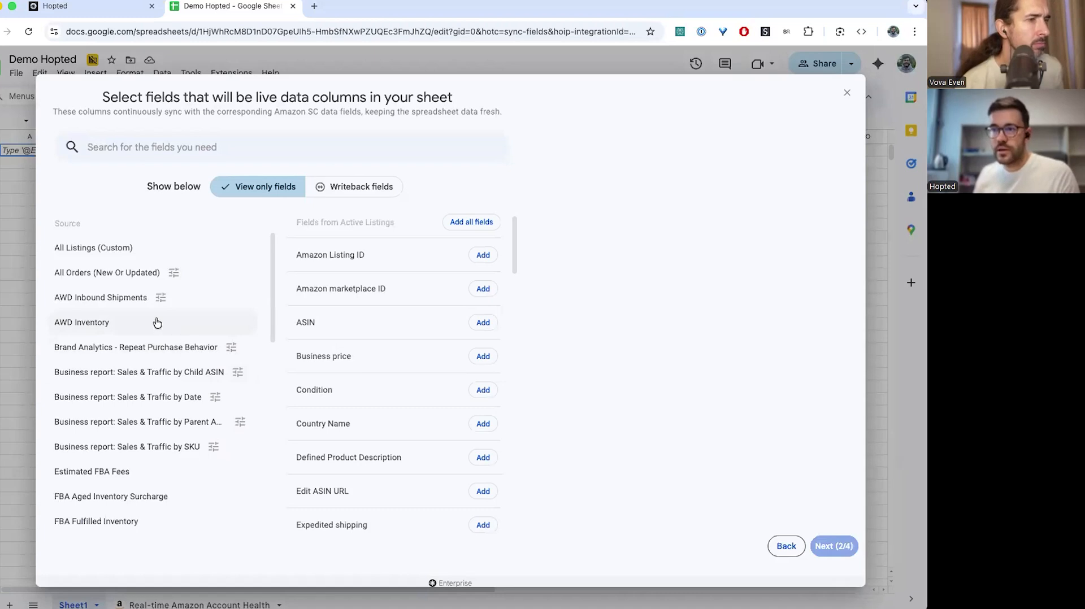
scroll(141, 277, up, 1)
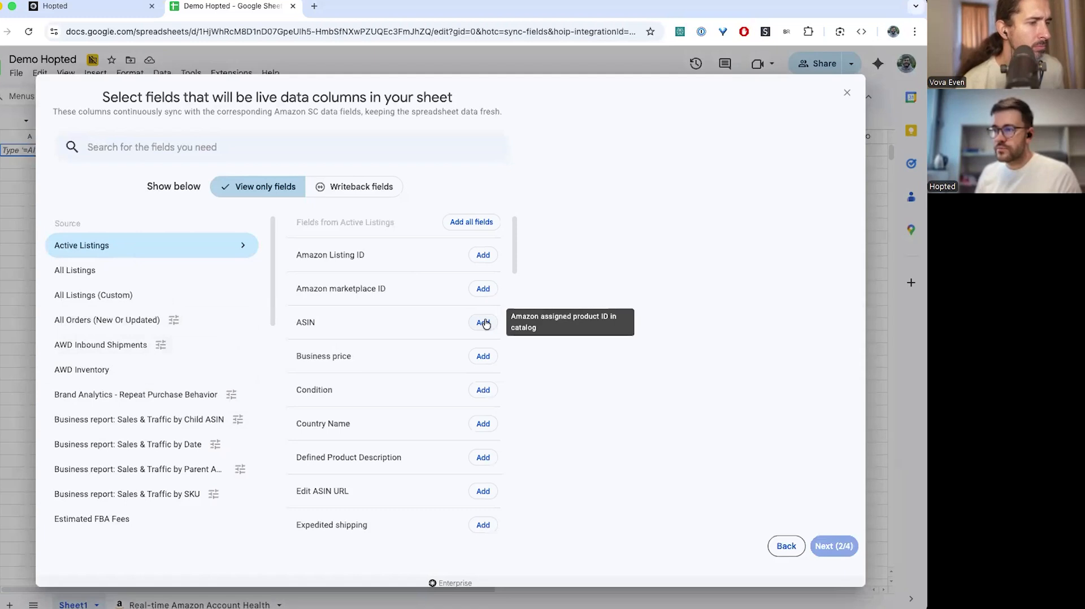
Search 'sku' and add SKU, then add Price, as Active Listings live columns
scroll(452, 375, down, 2)
click(294, 148)
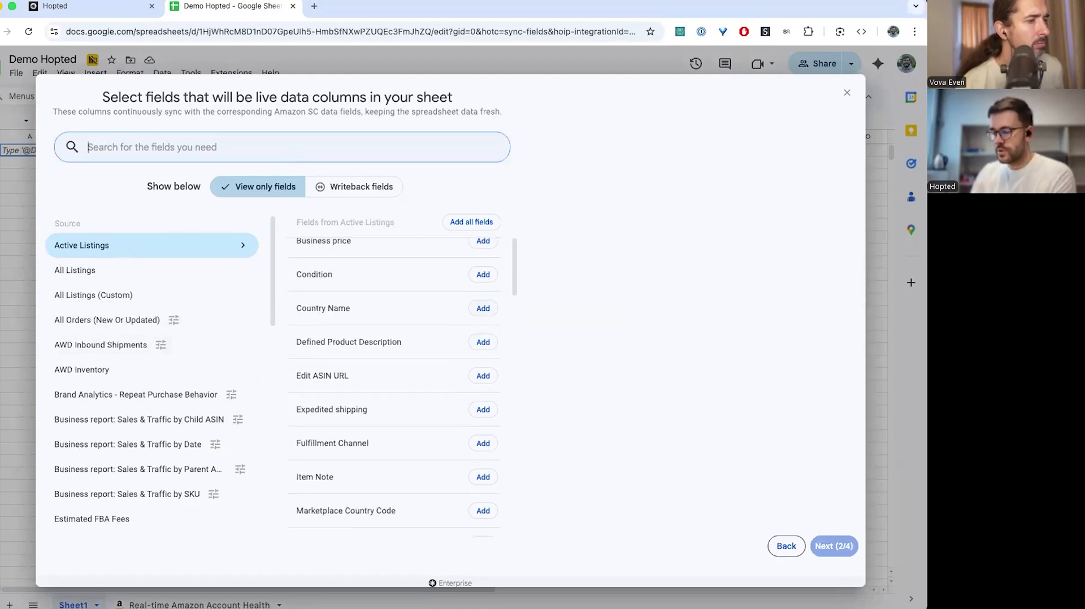
text(sku)
click(493, 255)
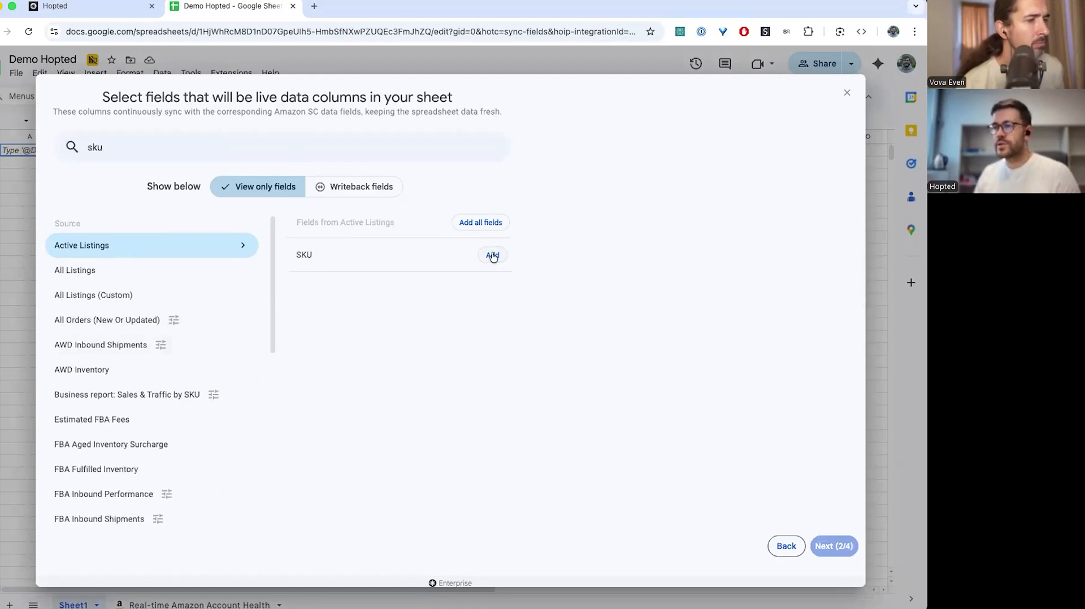
scroll(449, 395, down, 3)
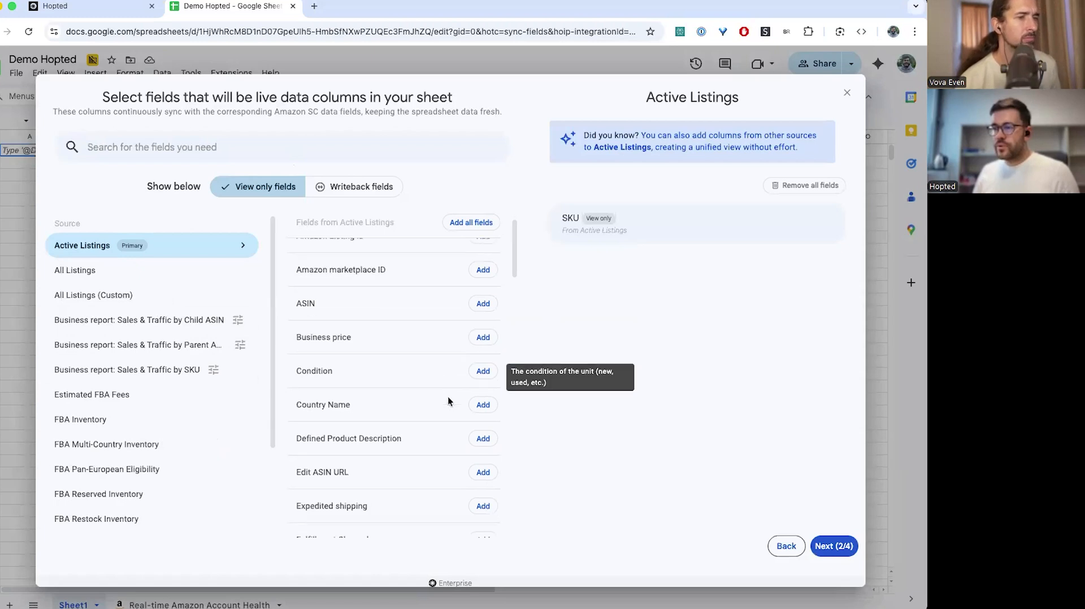
scroll(449, 401, down, 12)
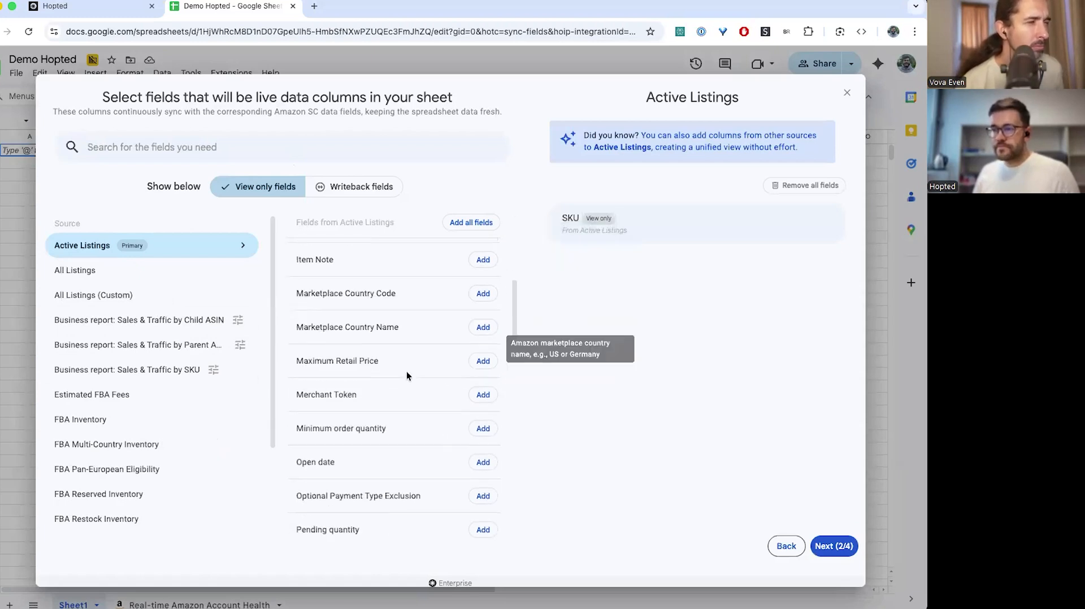
scroll(407, 370, up, 7)
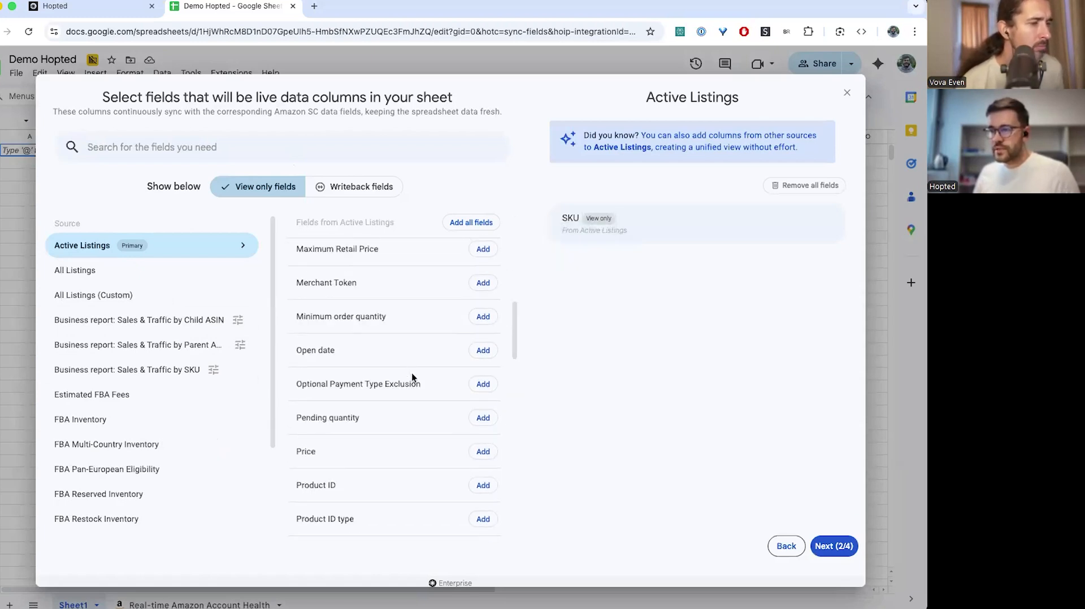
click(483, 451)
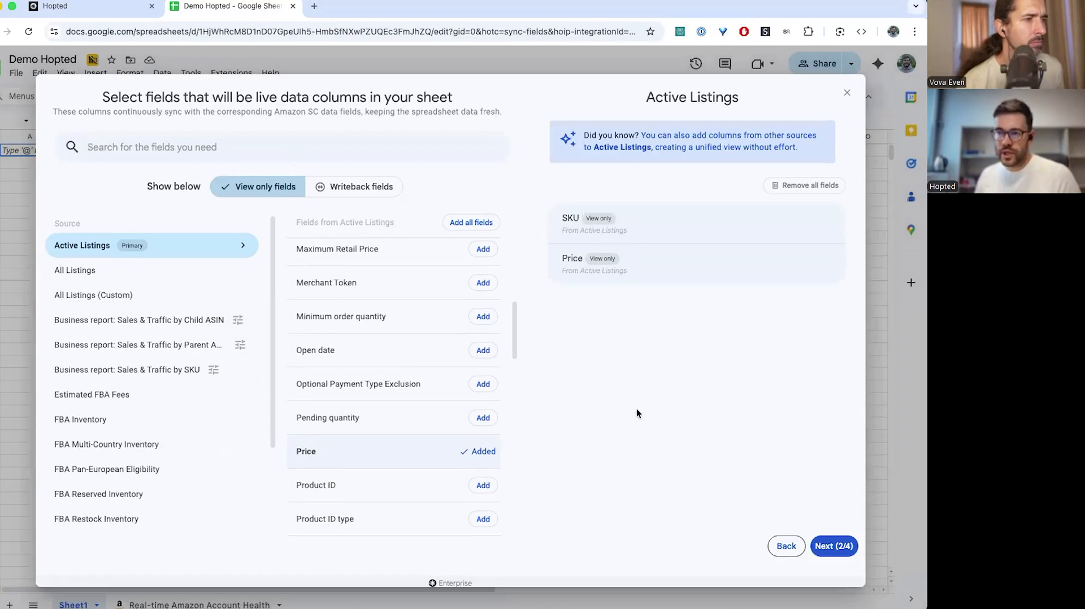
Show Sales & Traffic by SKU fields for the last 30 days and add Buy Box %
mouse_move(589, 240)
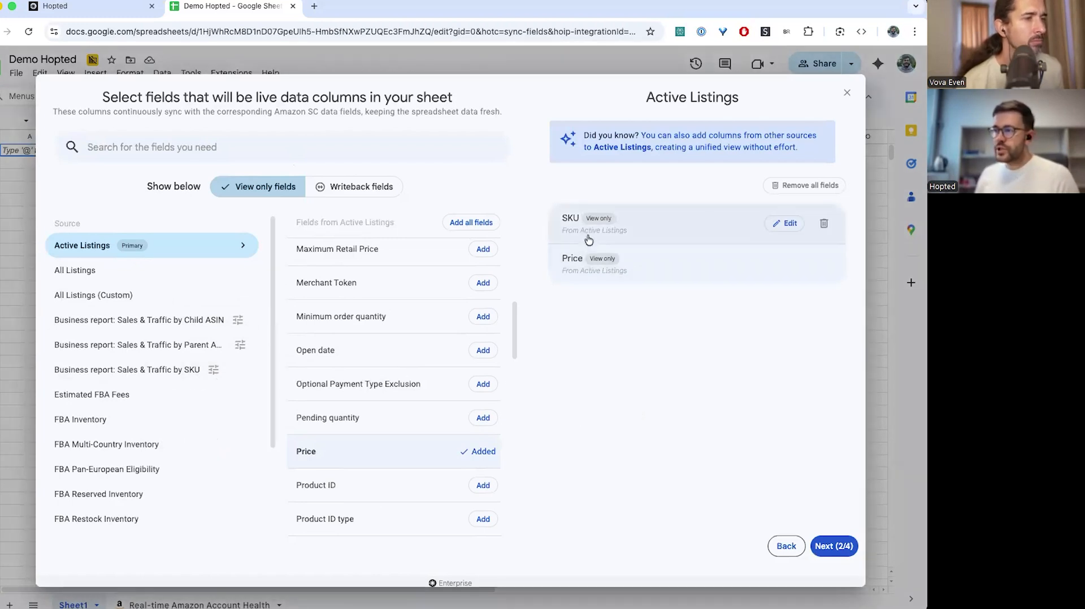
click(178, 374)
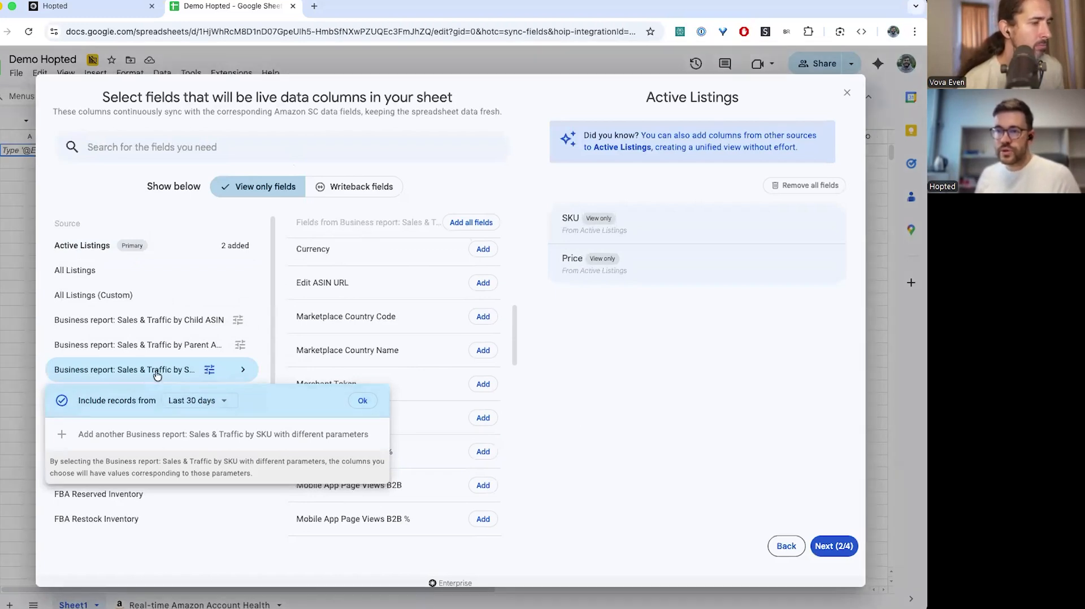
click(360, 402)
scroll(366, 400, down, 5)
click(233, 147)
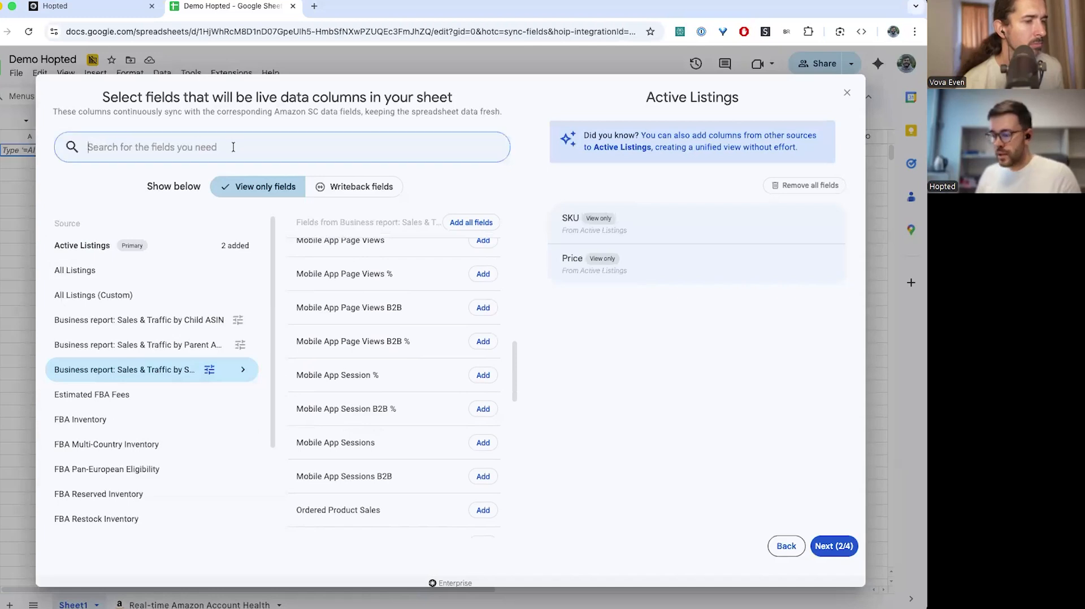
text(buy)
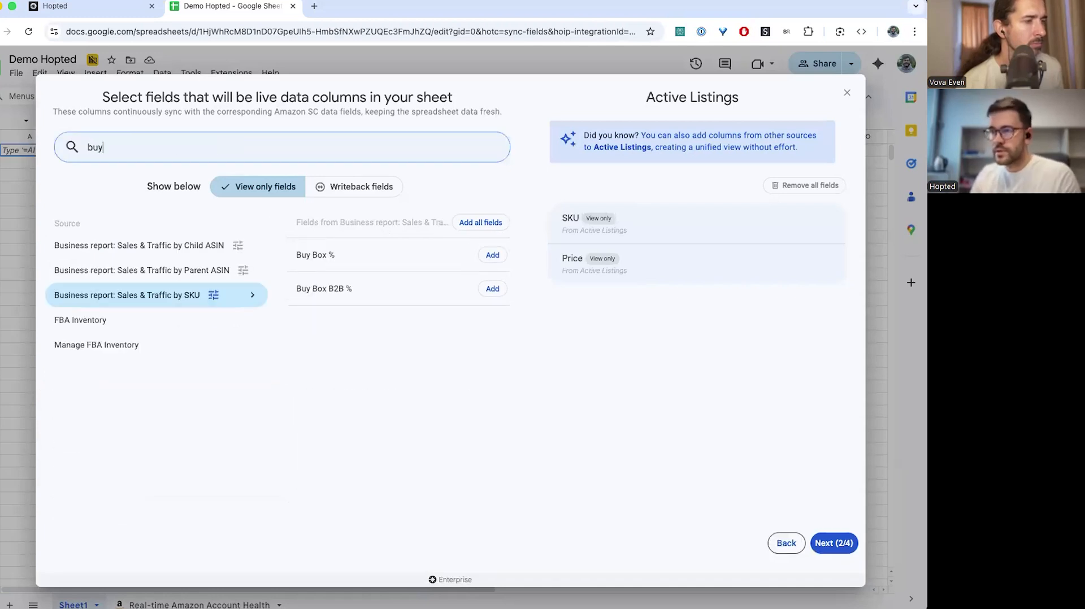
click(489, 263)
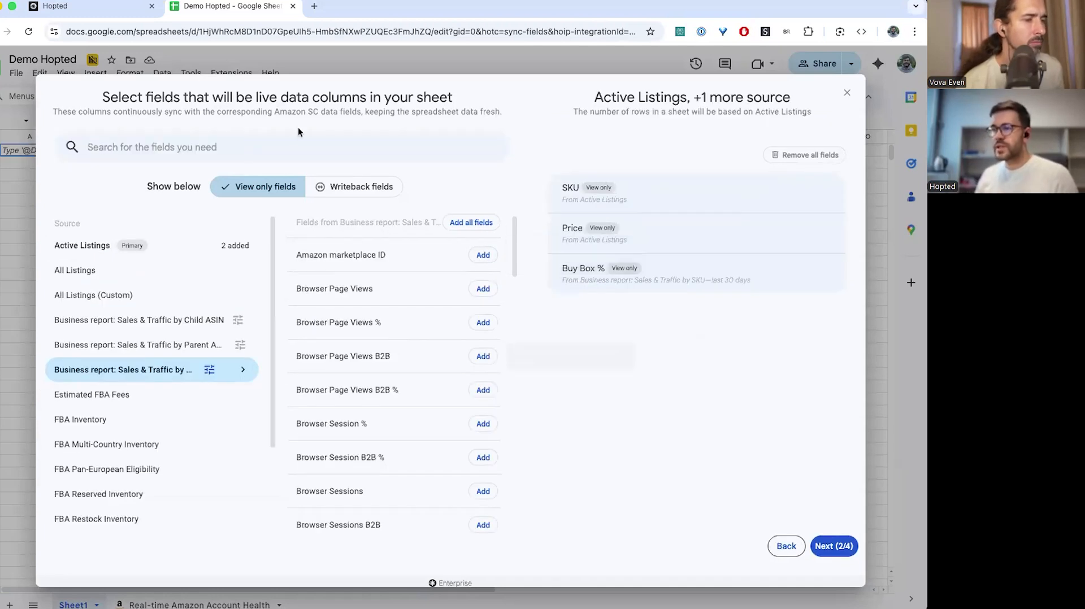
Add Ordered Product Sales, then add a second date-range version of the report
click(288, 145)
text(sale)
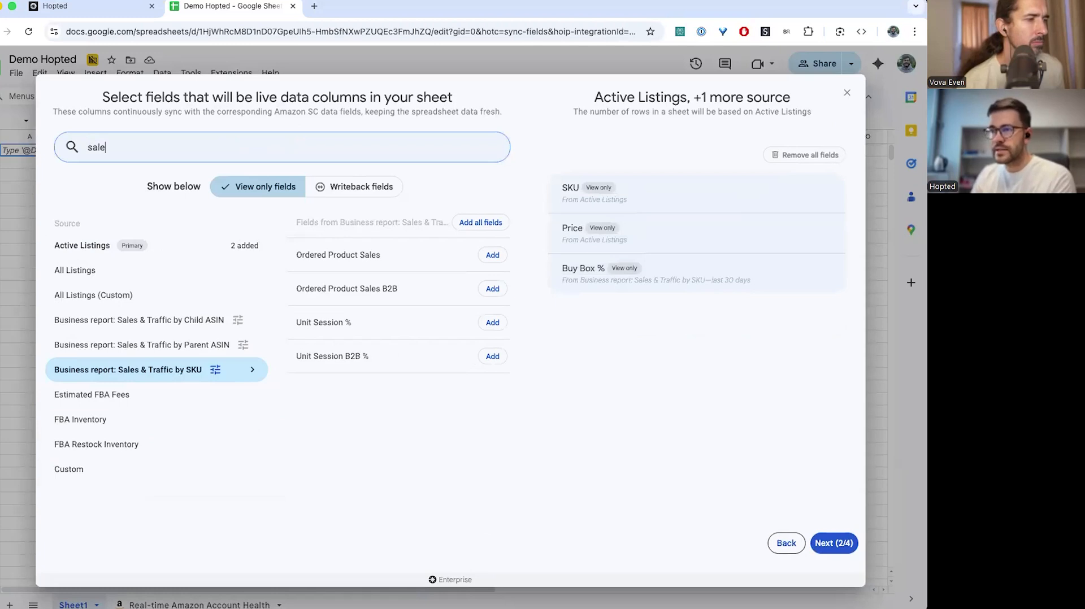
click(493, 255)
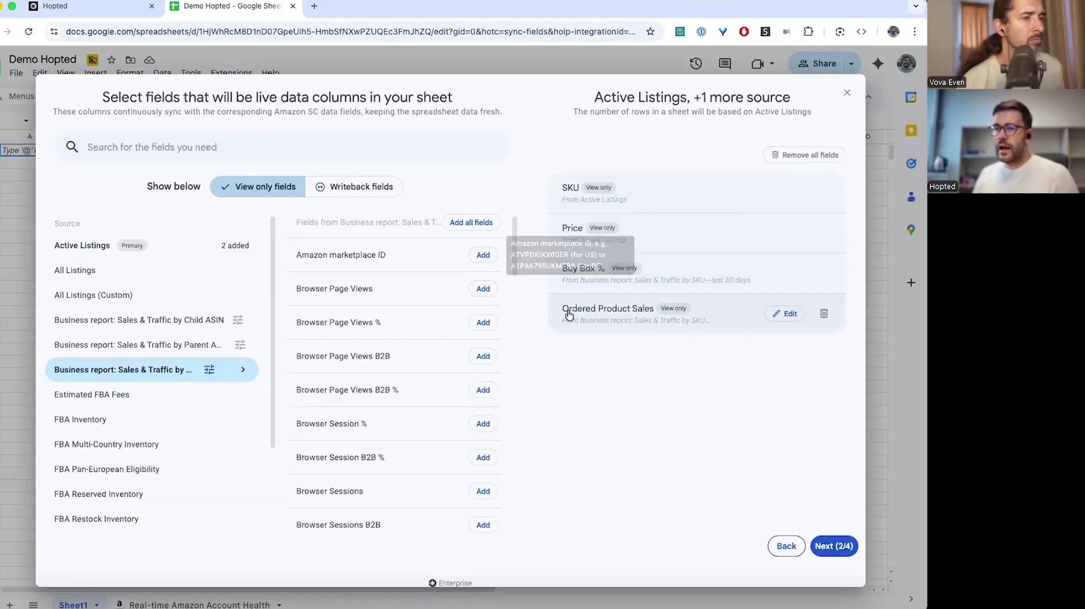
click(208, 370)
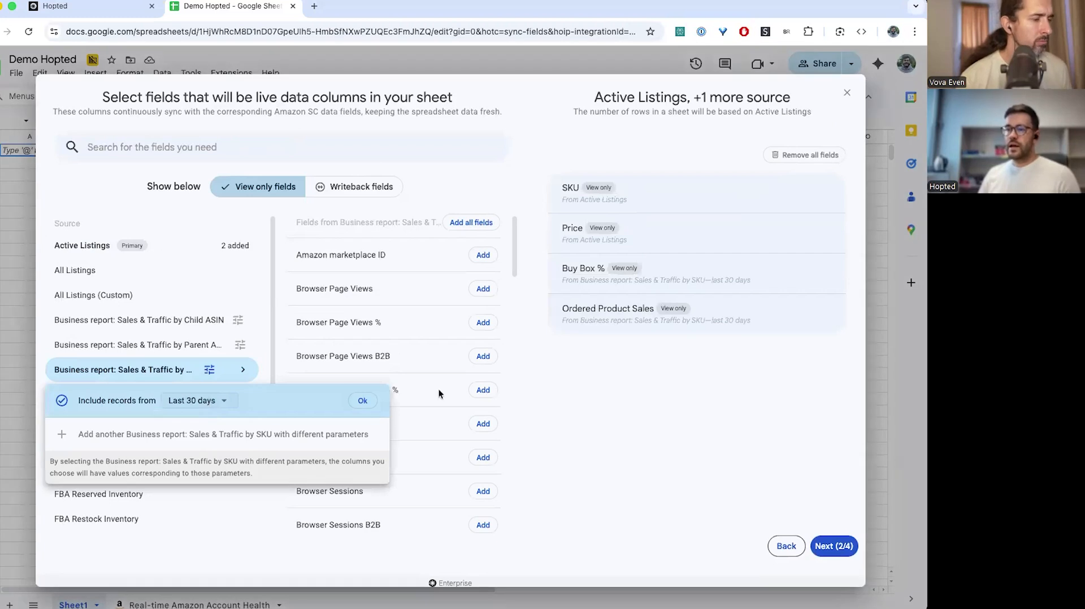
click(303, 442)
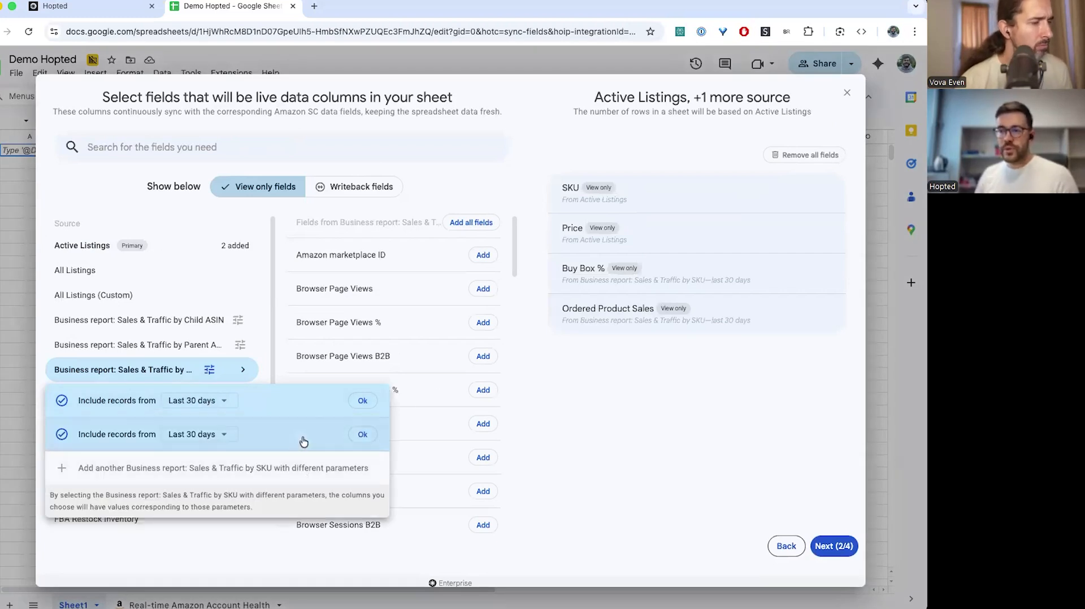
Set the second report version to Last 14 days and add its Ordered Product Sales
click(208, 442)
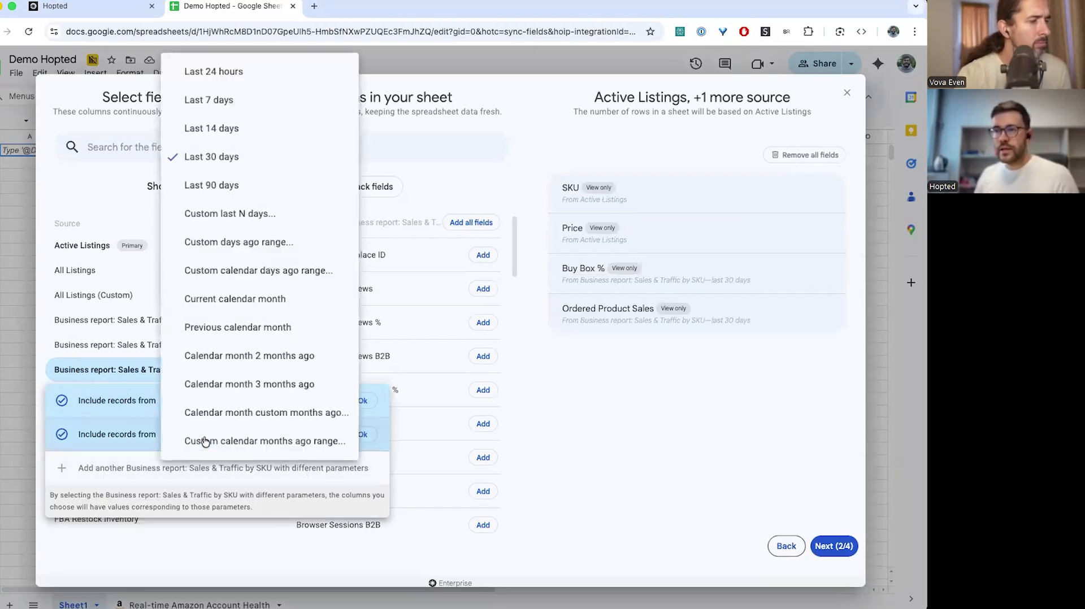
click(215, 130)
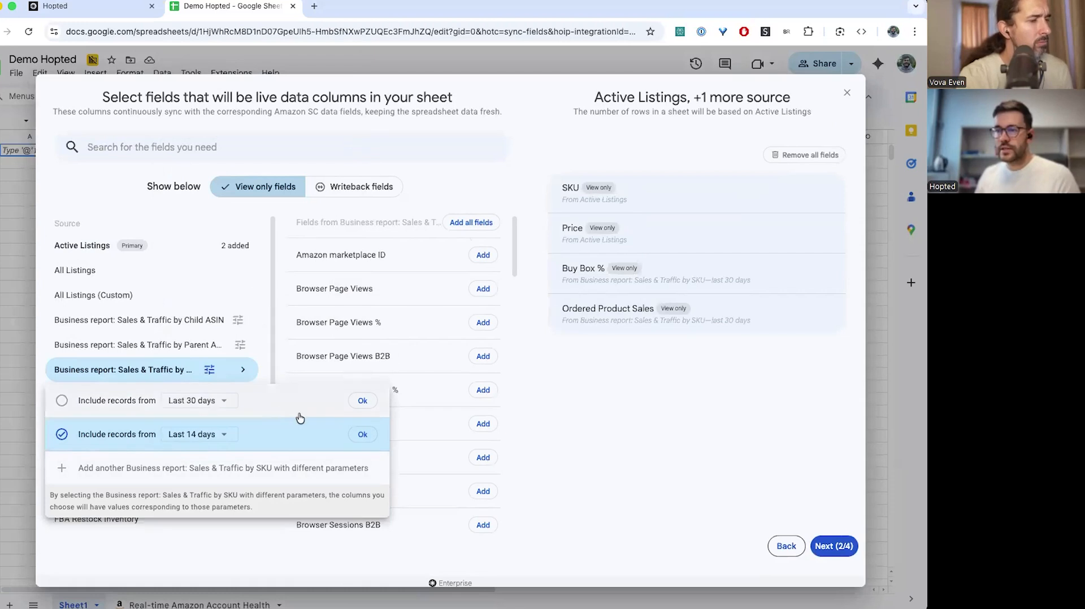
click(363, 434)
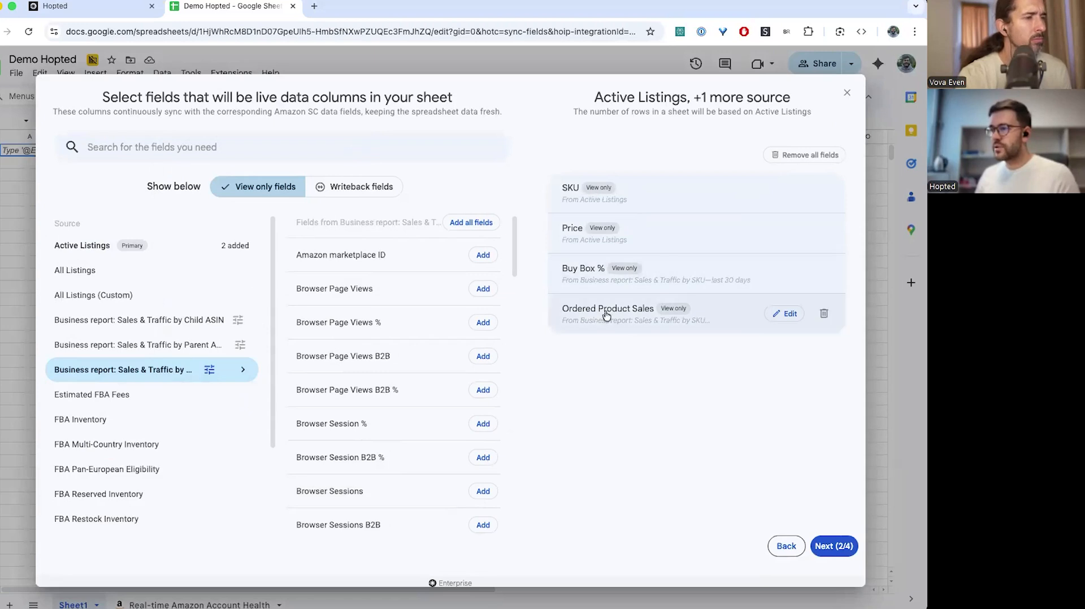
click(312, 150)
text(sale)
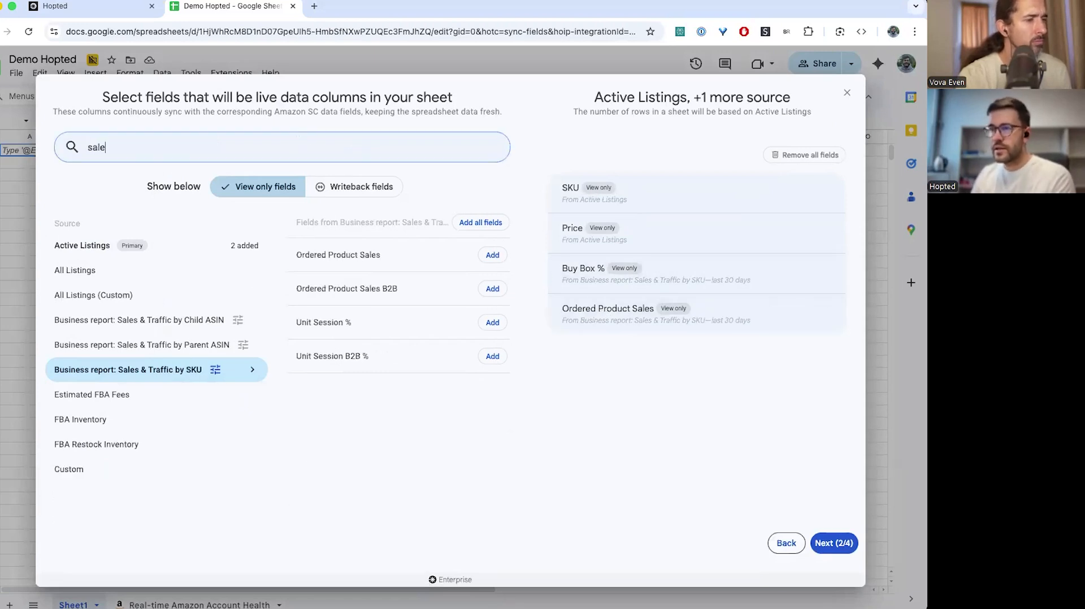
click(492, 255)
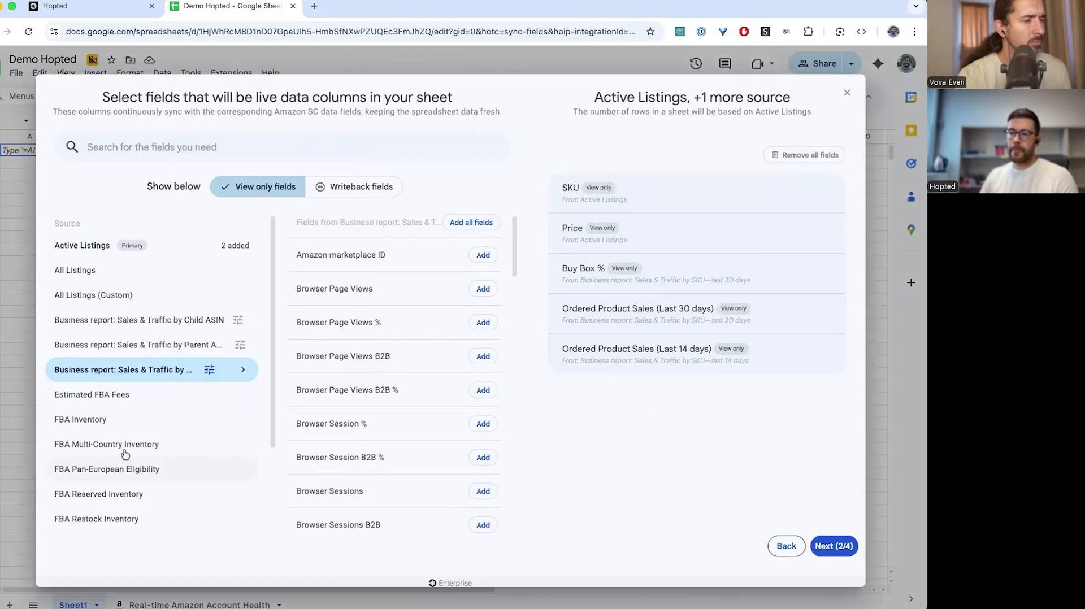
Bring up the FBA Restock Inventory fields
scroll(108, 440, down, 1)
scroll(108, 440, down, 2)
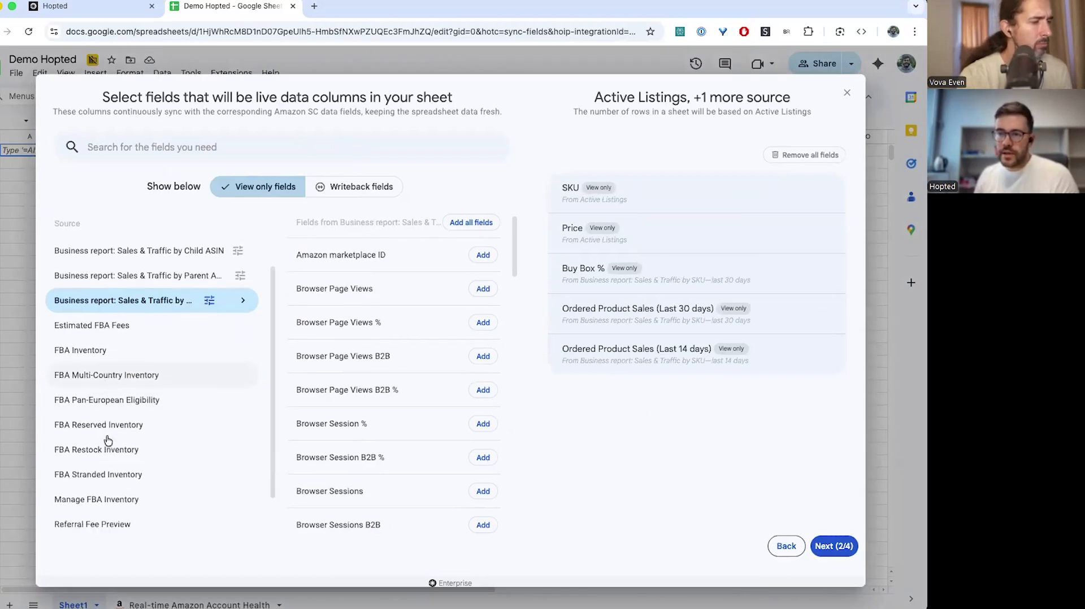
scroll(108, 440, down, 2)
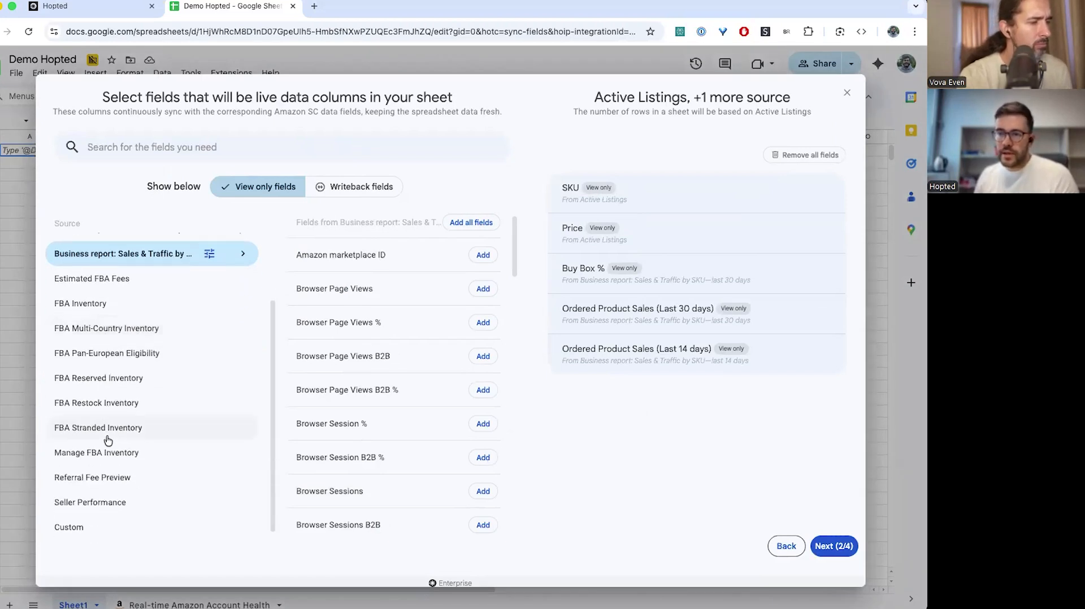
click(109, 398)
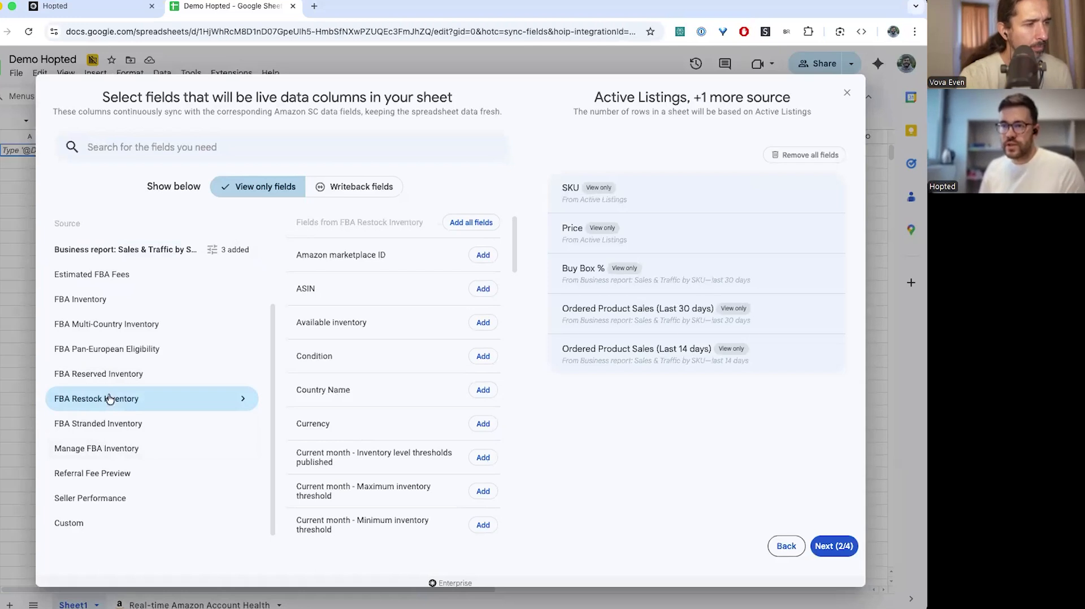
Search 'tot' and add Total units from FBA Restock Inventory as a live column
scroll(342, 344, down, 1)
click(283, 149)
text(tot)
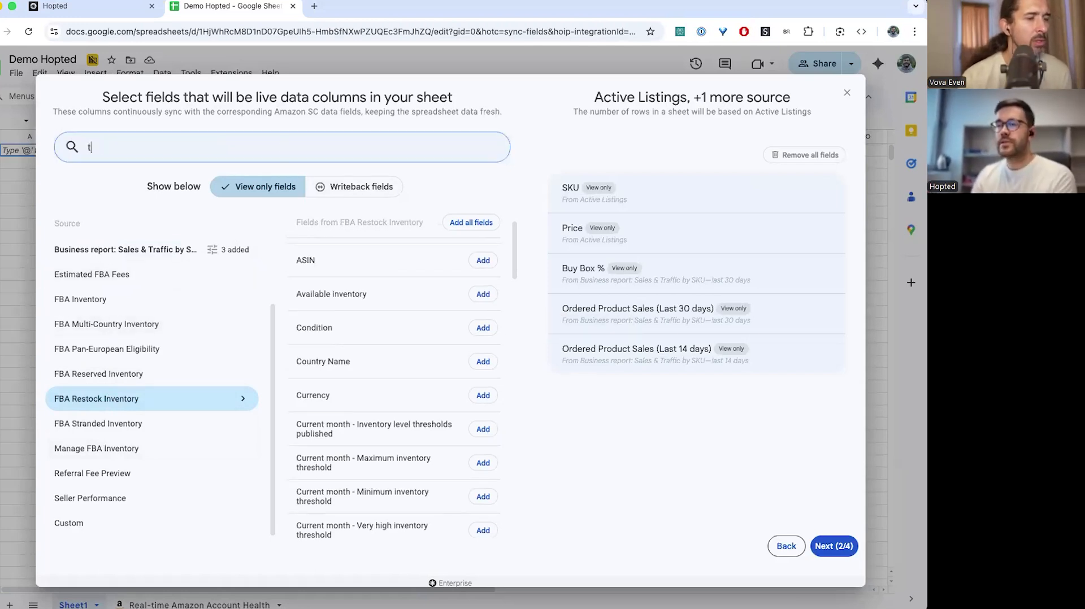
click(492, 288)
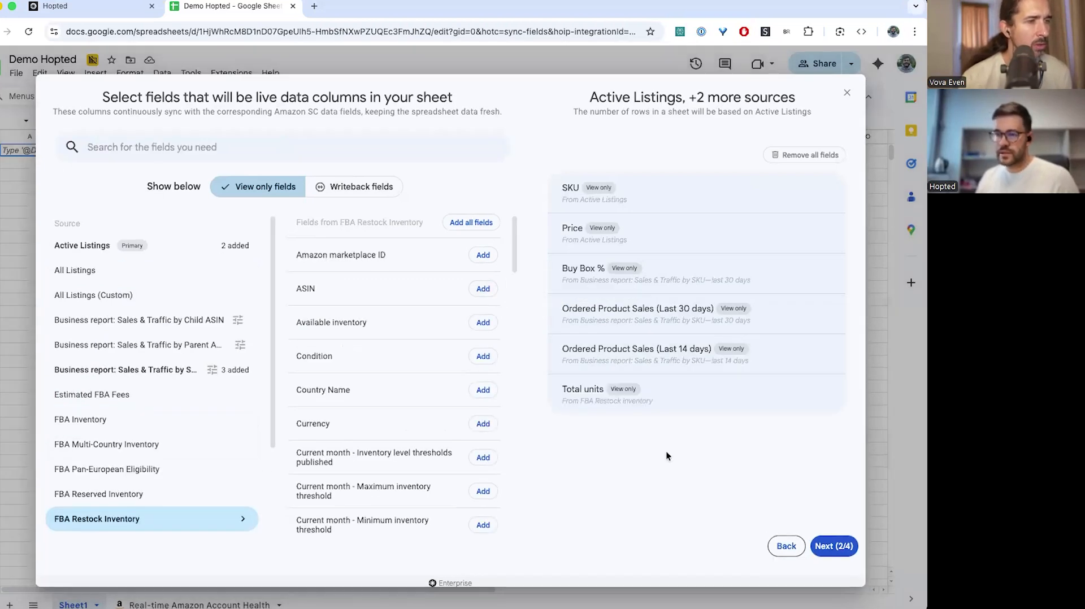
scroll(158, 437, down, 1)
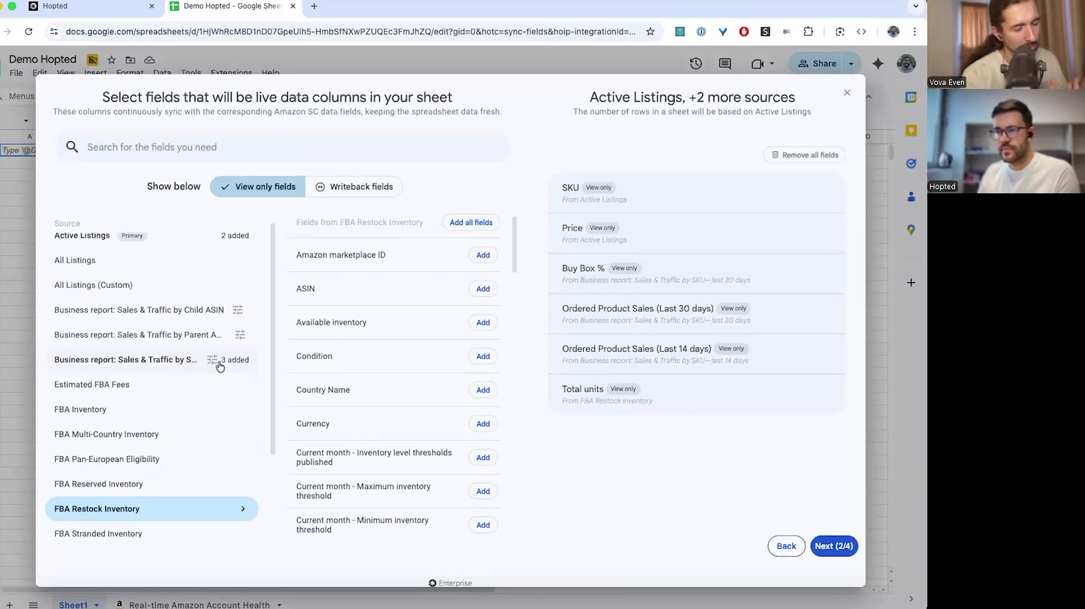
mouse_move(494, 471)
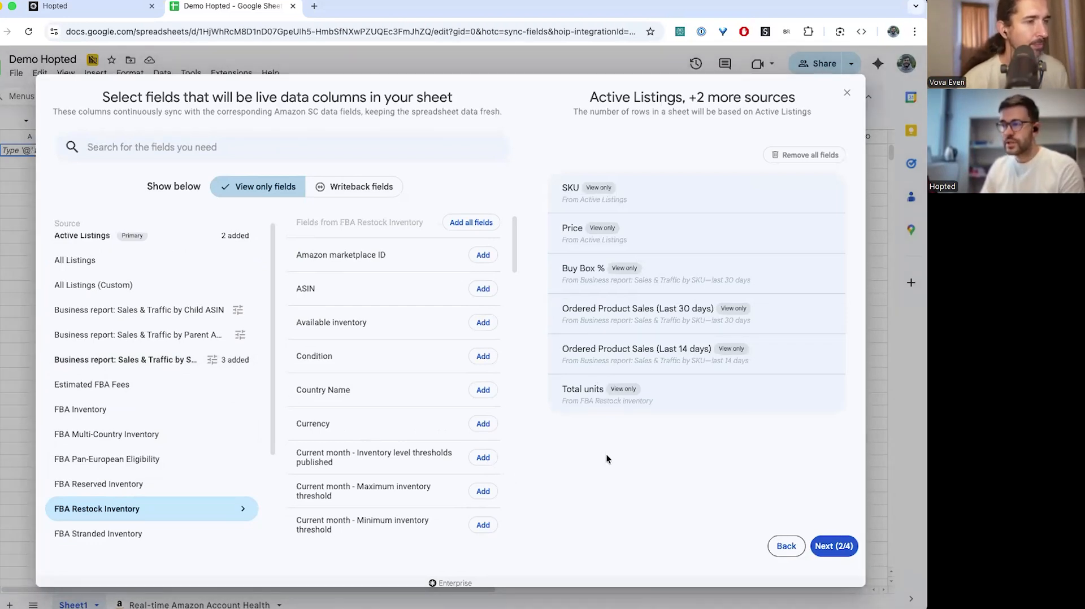
Open a new Sales & Traffic by SKU date-range row, then dismiss it without adding a period
click(211, 361)
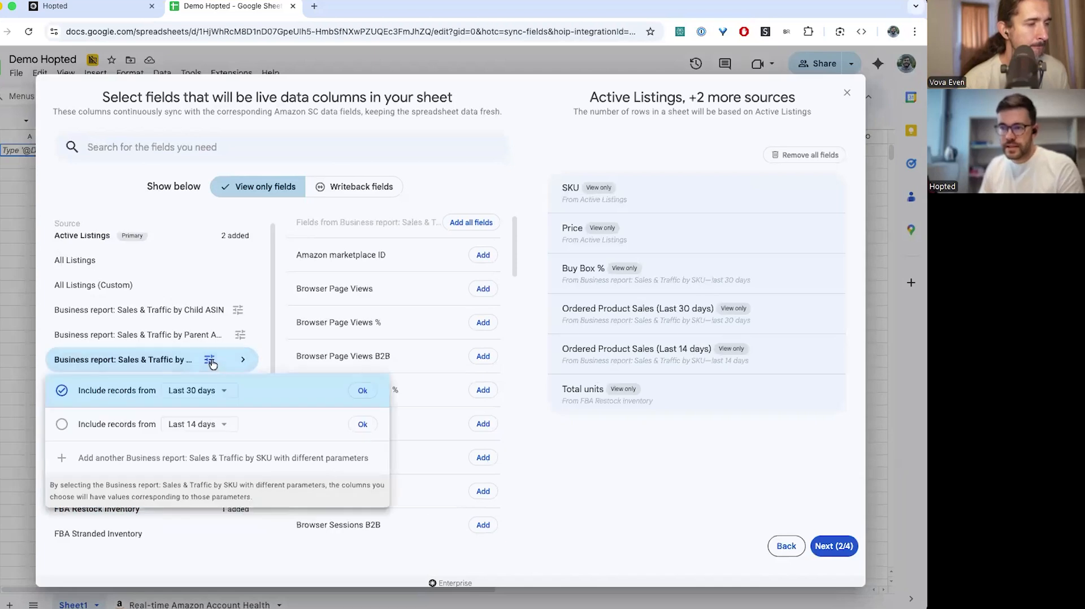
click(202, 457)
click(202, 461)
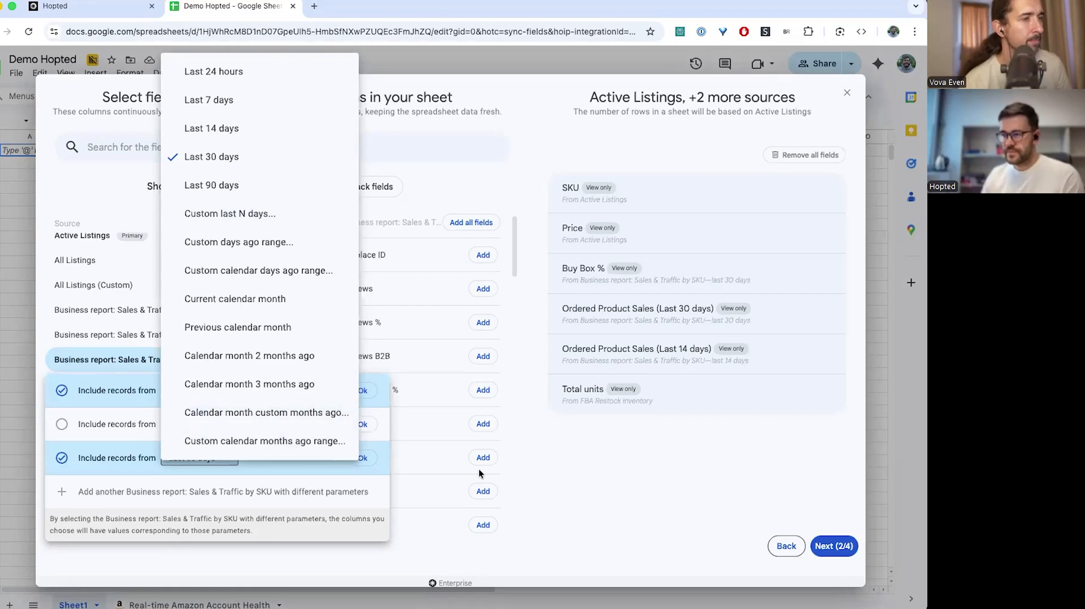
click(545, 460)
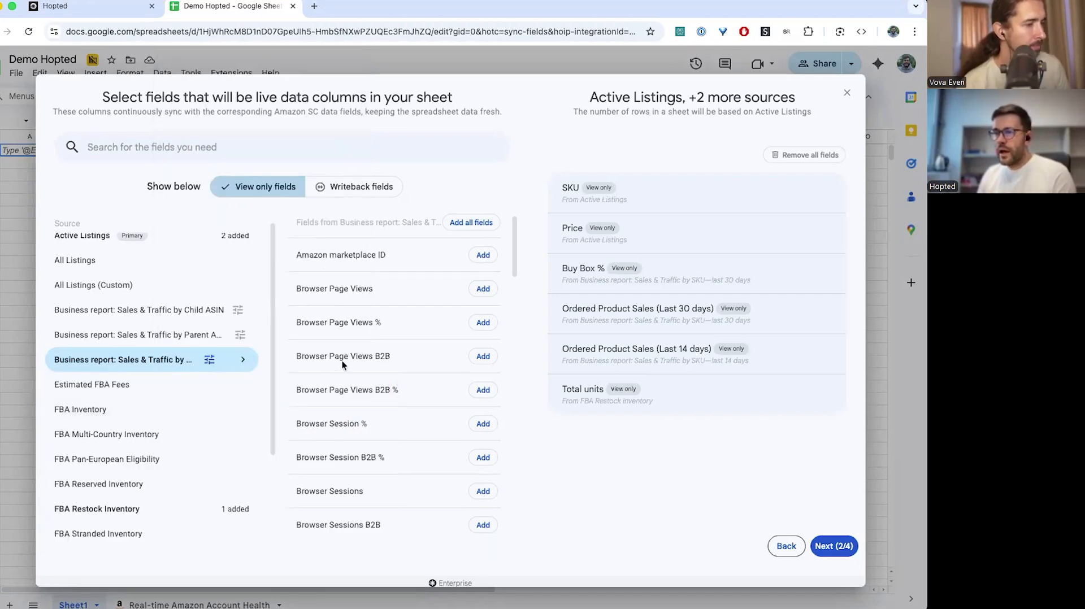
scroll(213, 399, down, 3)
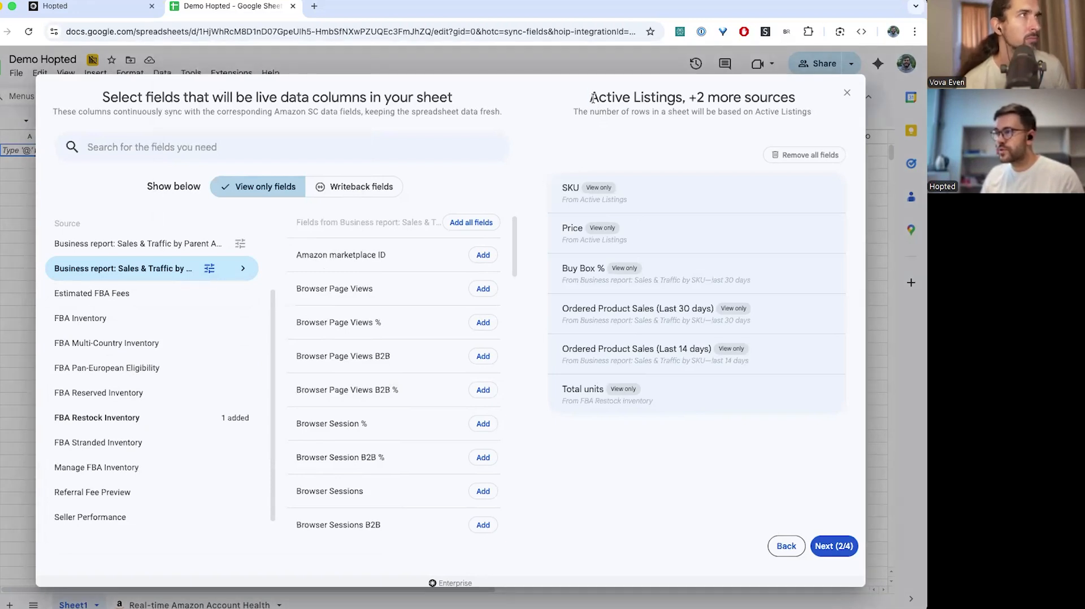
drag(591, 98, 684, 99)
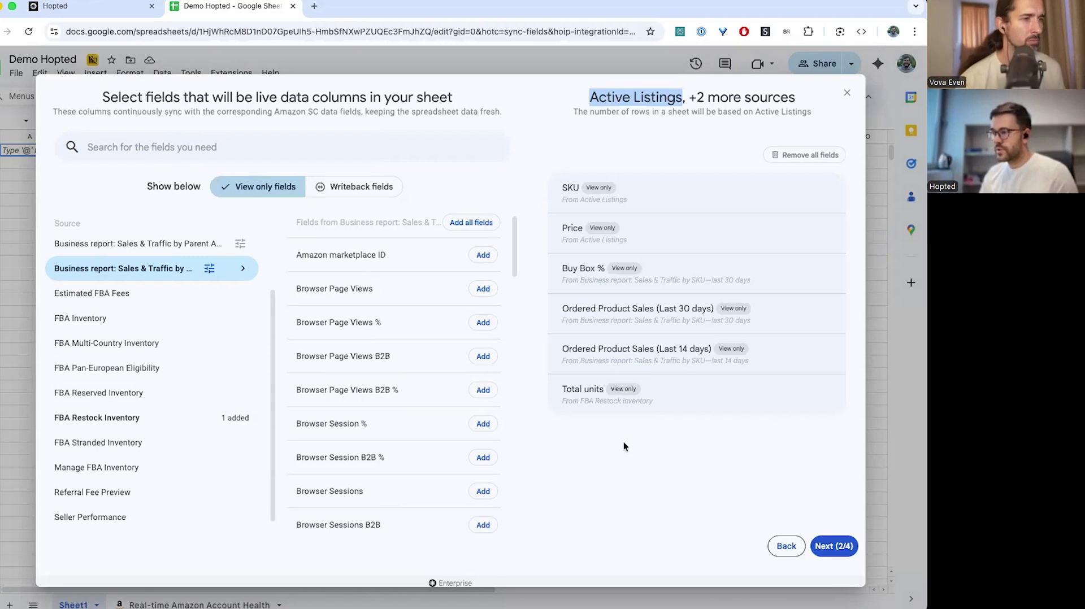
Add a filter that keeps only listings whose Buy Box % is less than 0.9
click(836, 546)
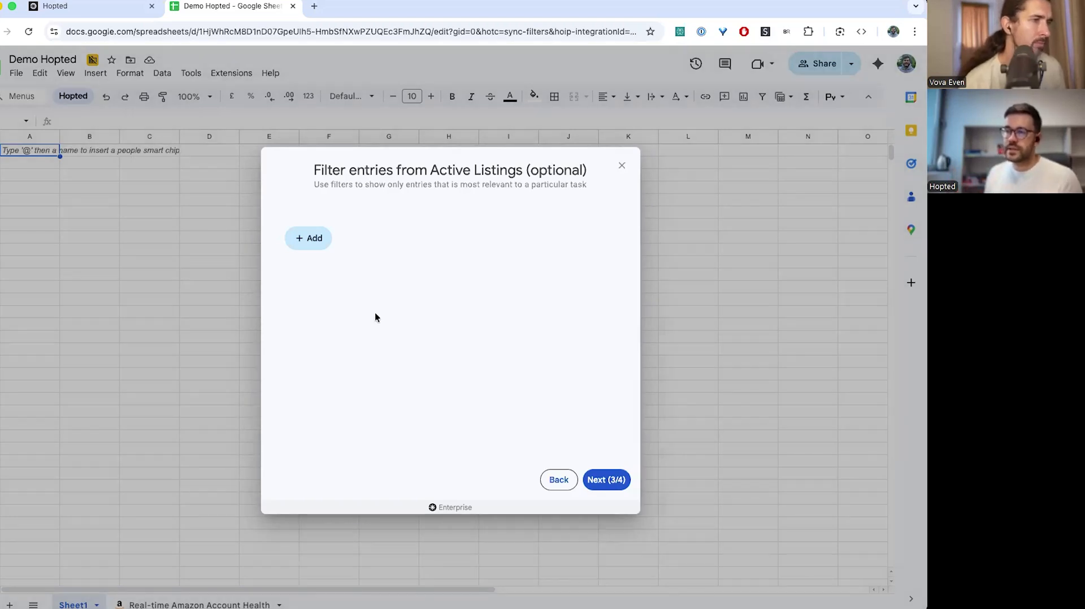
click(304, 238)
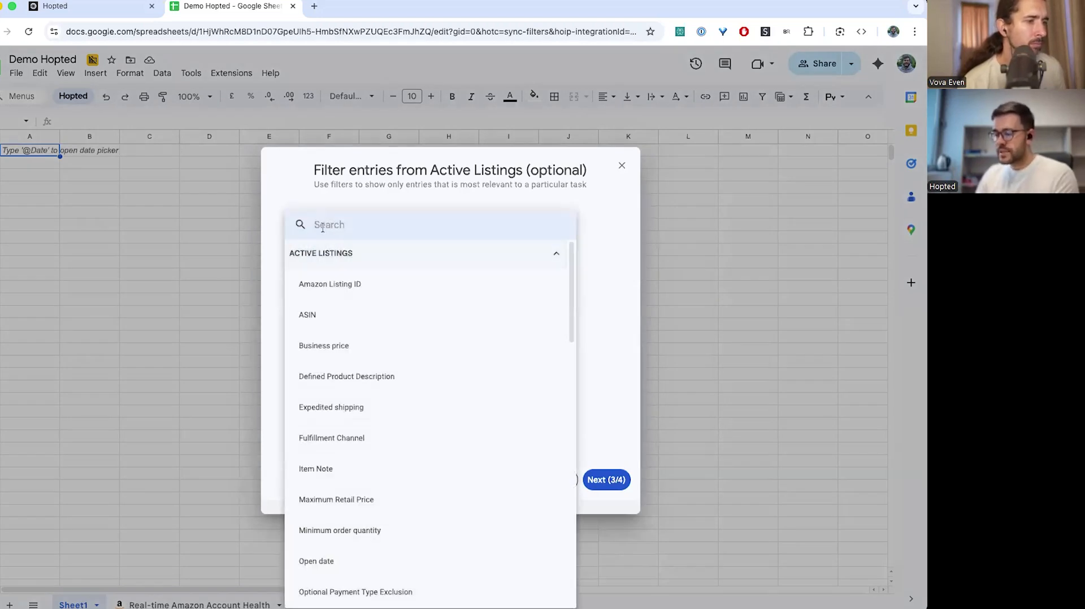
text(bu)
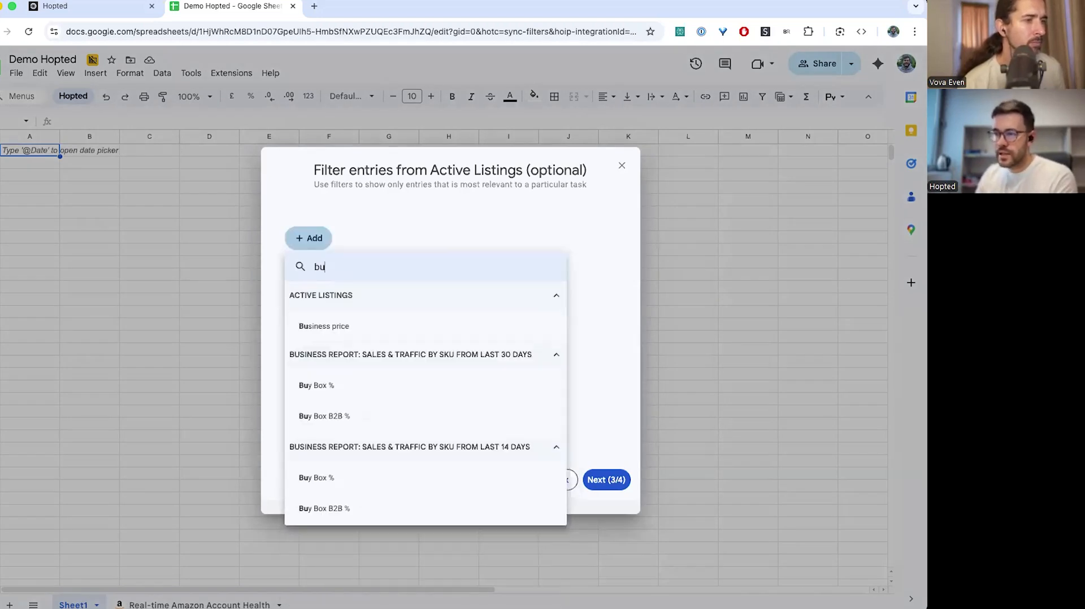
click(344, 385)
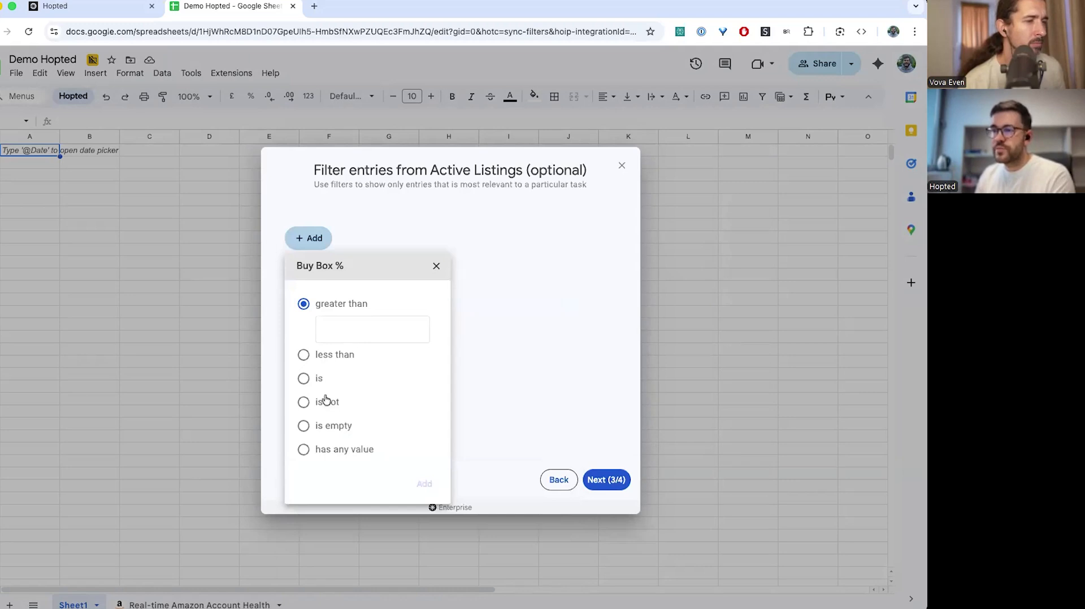
click(304, 356)
click(326, 353)
text(0.9)
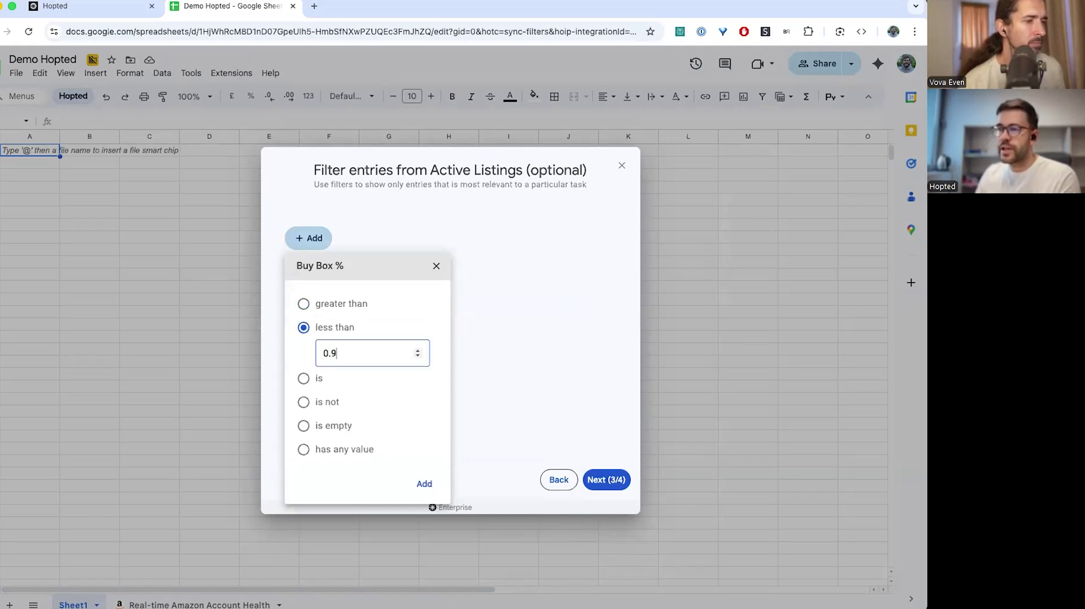
click(426, 485)
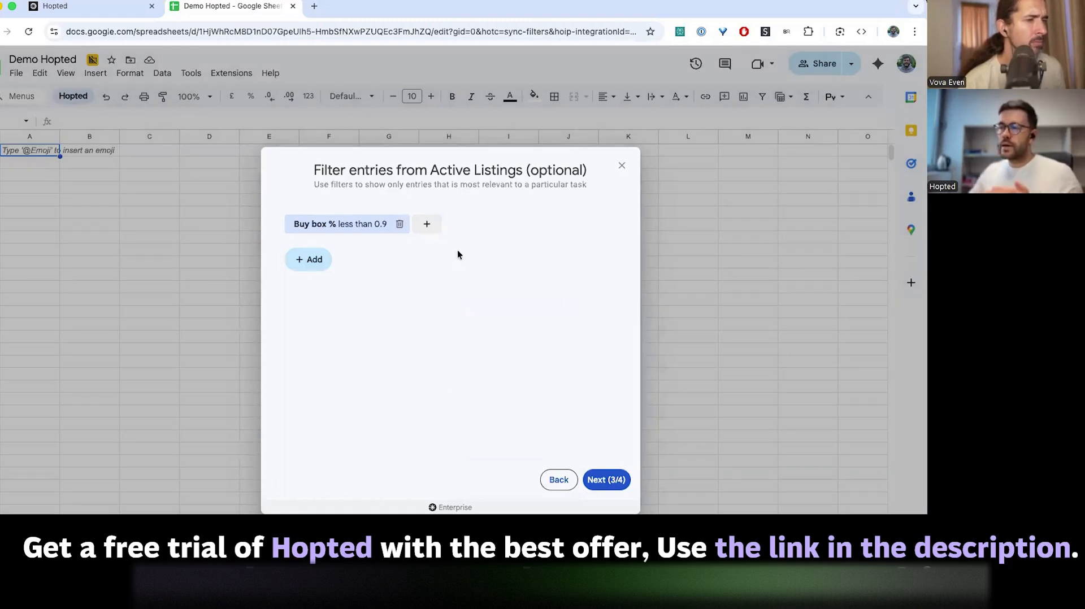
Change the Buy Box % filter threshold from 0.9 to 0.99
drag(431, 171, 523, 171)
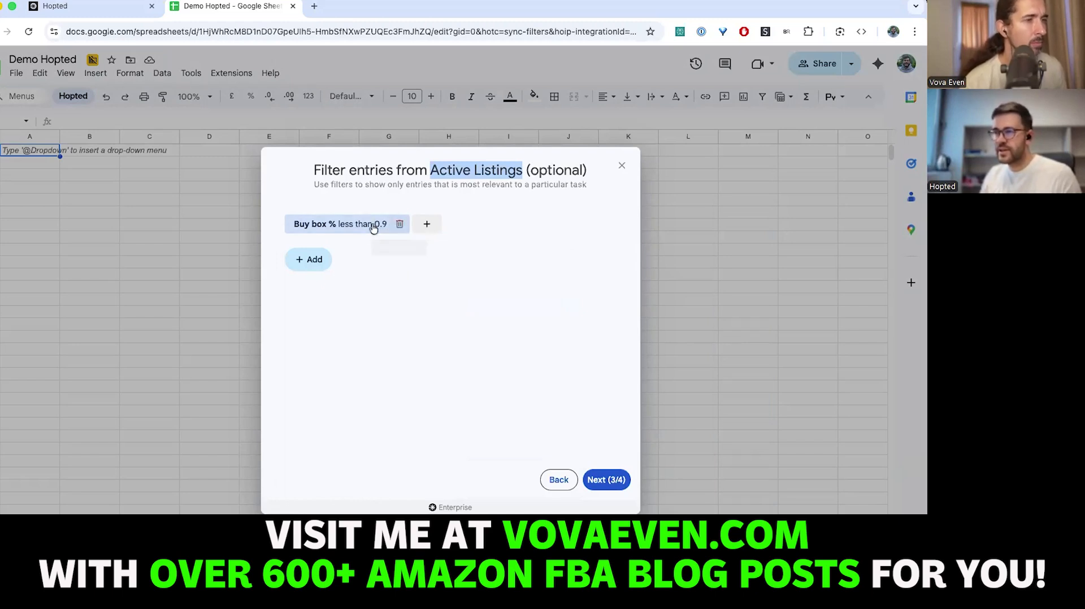
click(339, 225)
click(339, 337)
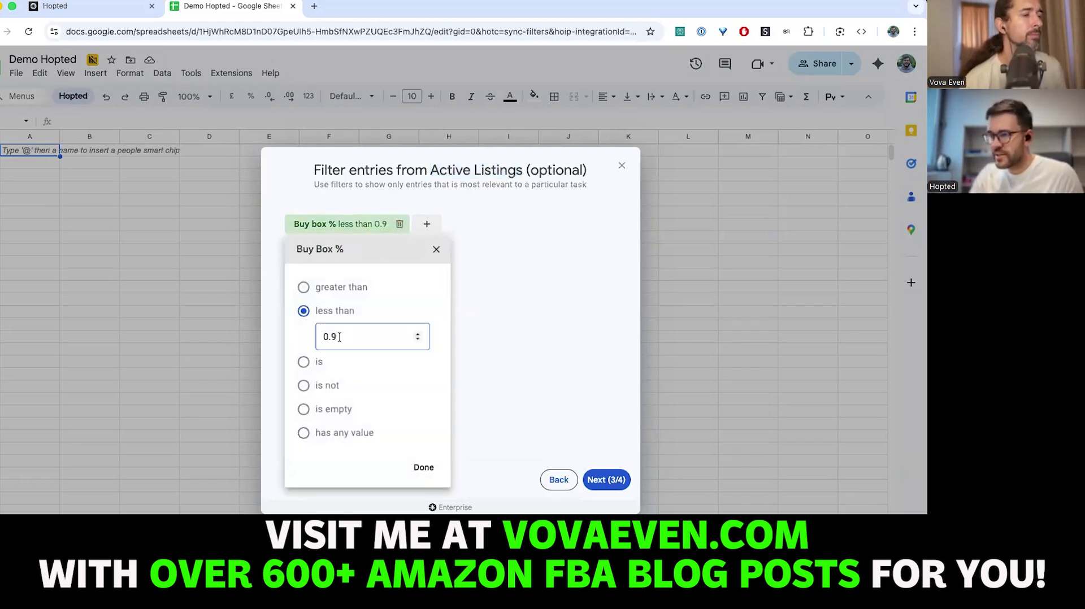
text(9)
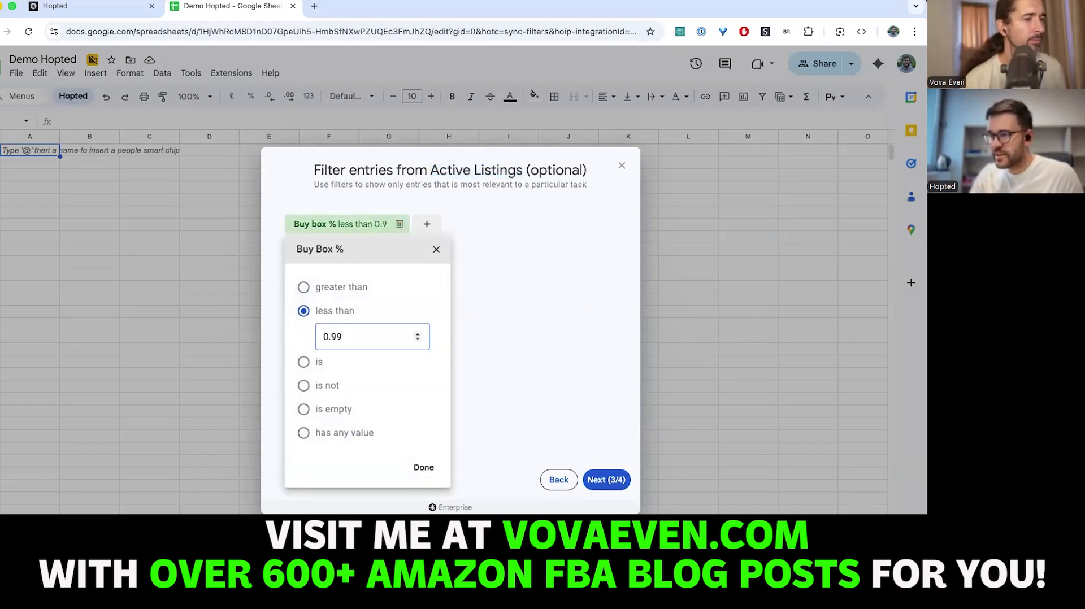
click(430, 467)
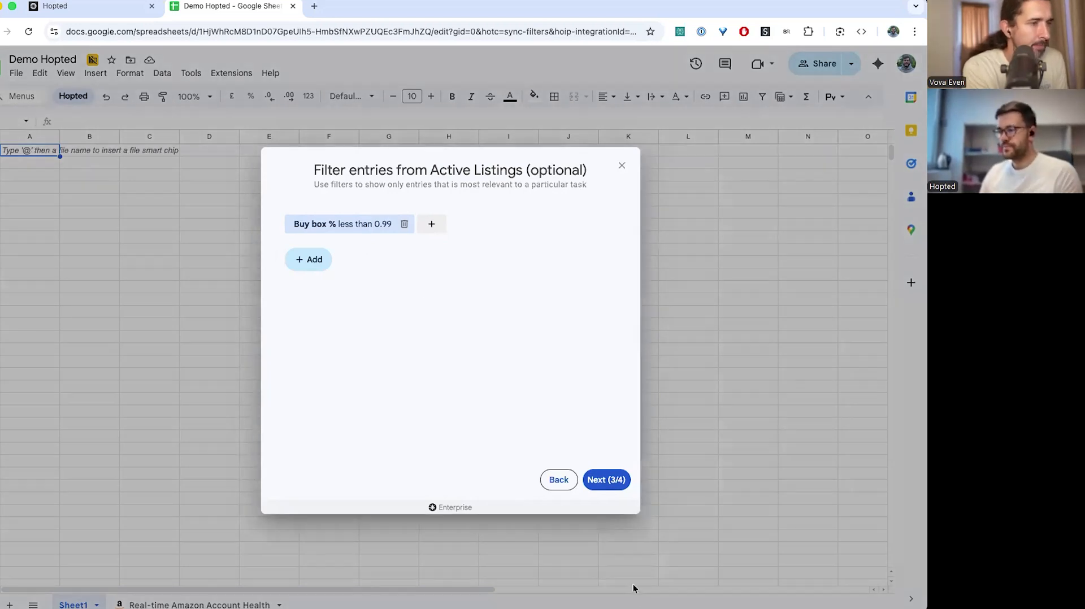
Set the sync frequency to Hourly with an Every 4 hours interval
click(613, 484)
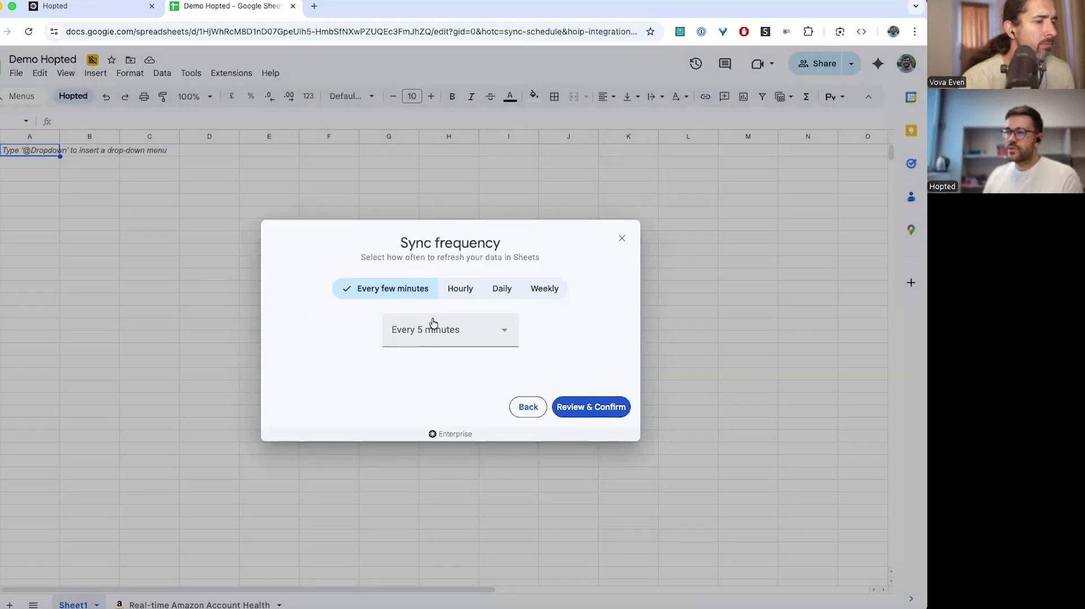
click(494, 291)
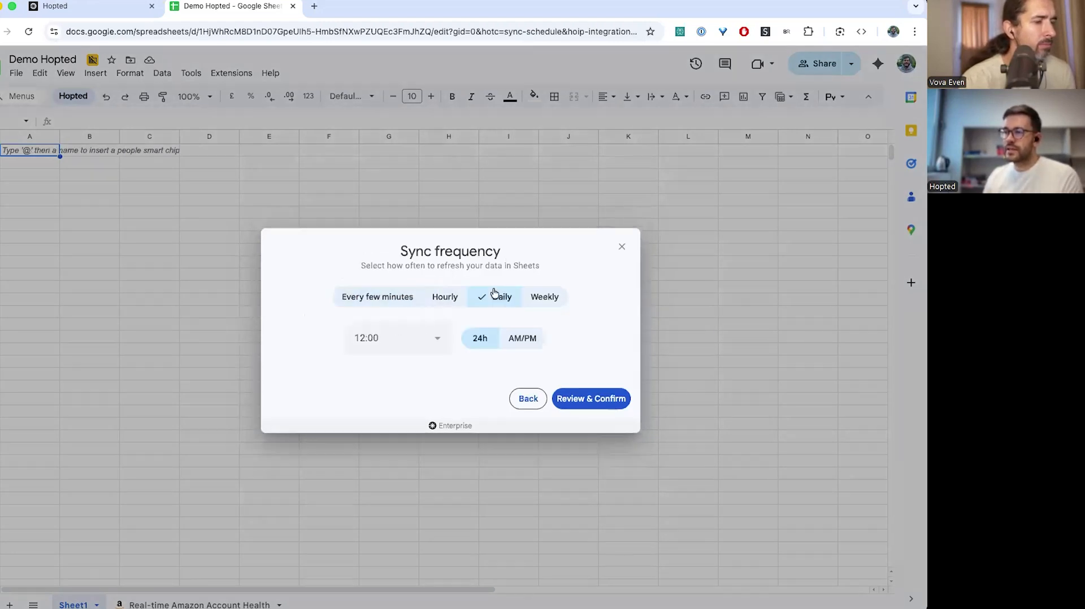
click(410, 342)
click(313, 348)
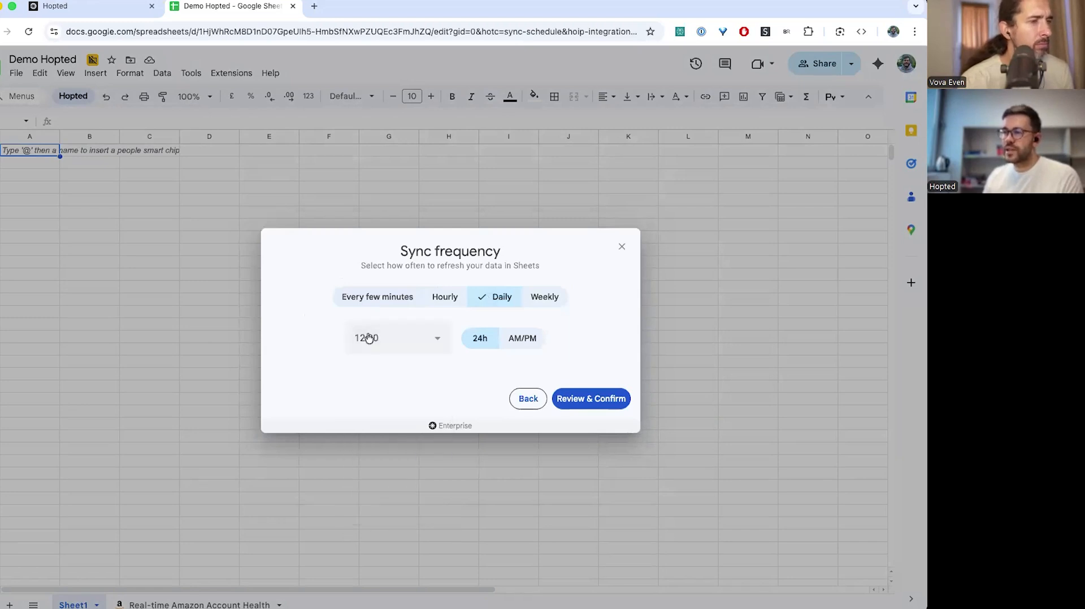
click(445, 297)
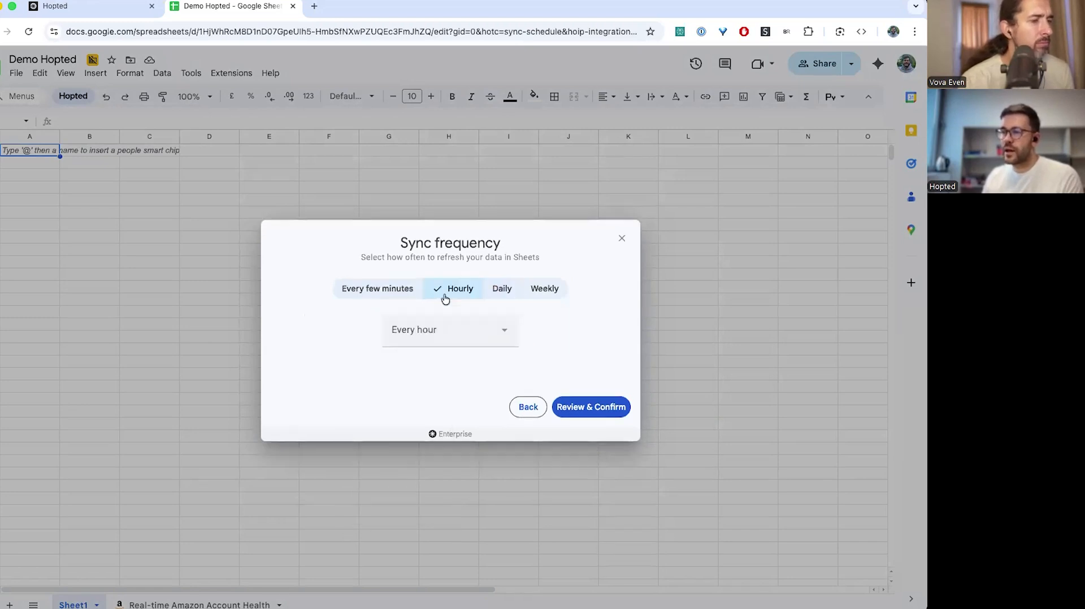
click(431, 343)
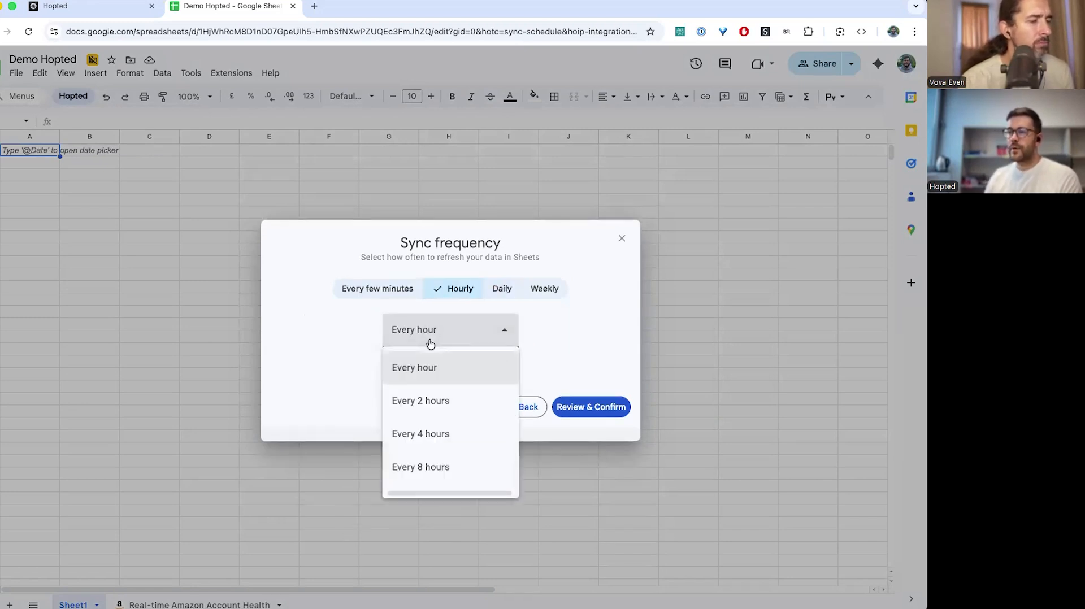
click(436, 435)
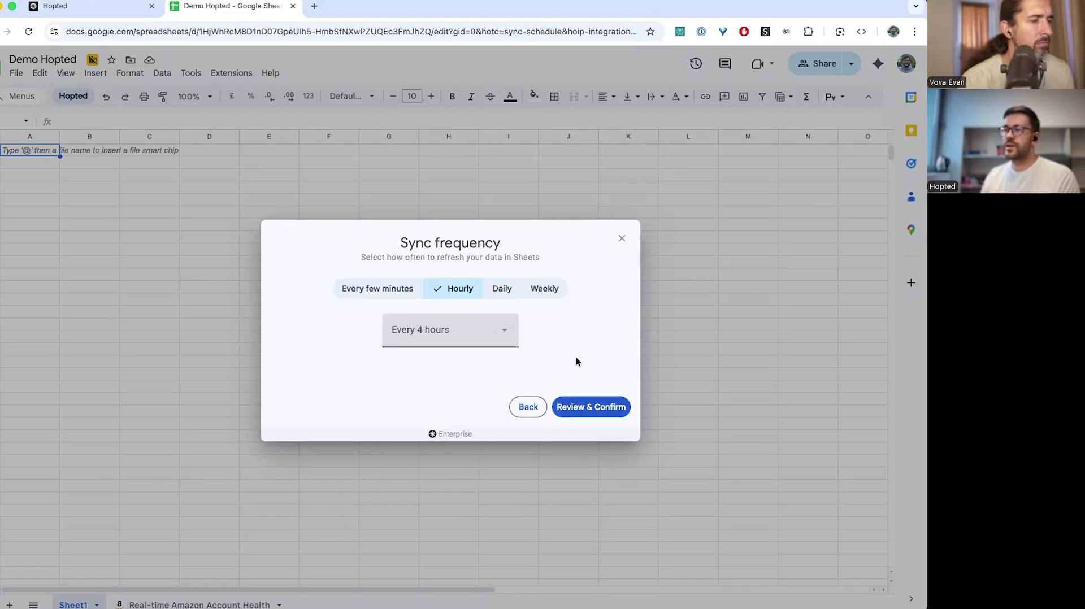
Review the sync summary, create the new sync, and view its live data in Sheet1
click(586, 412)
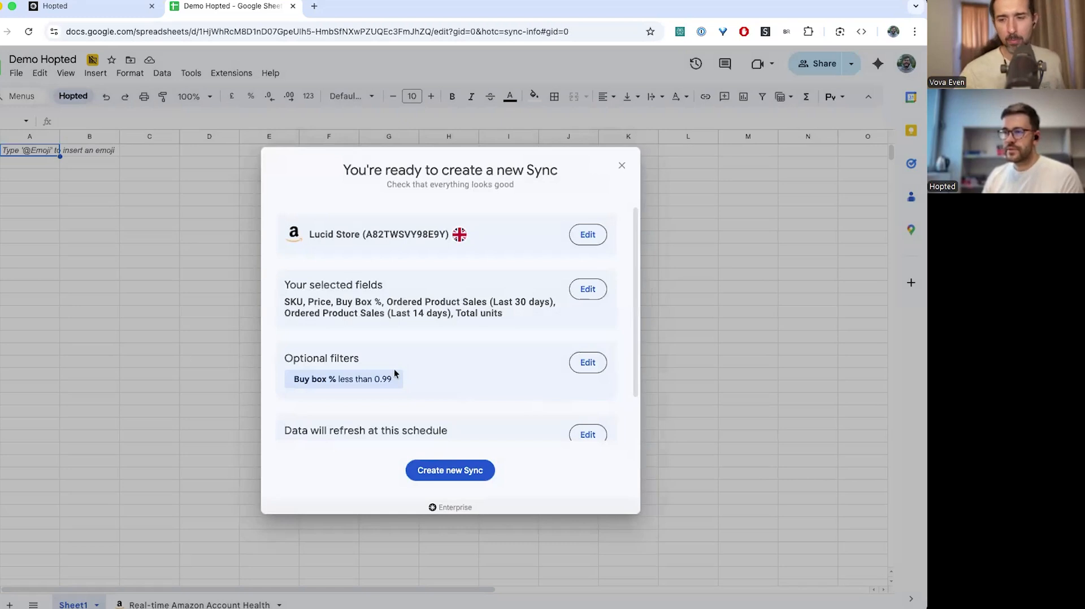
scroll(394, 369, down, 1)
click(446, 471)
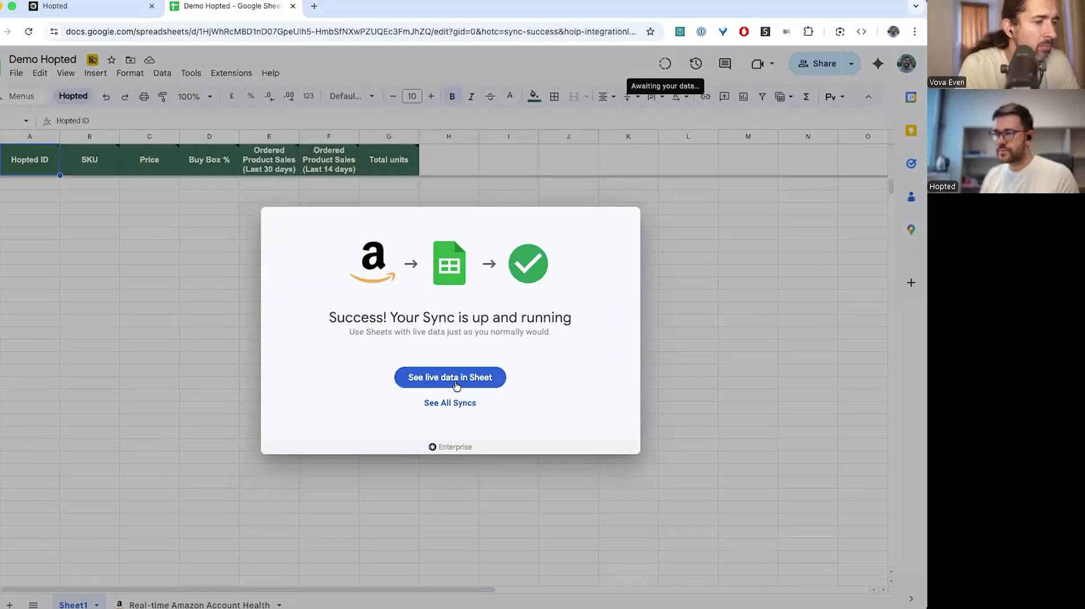
click(456, 385)
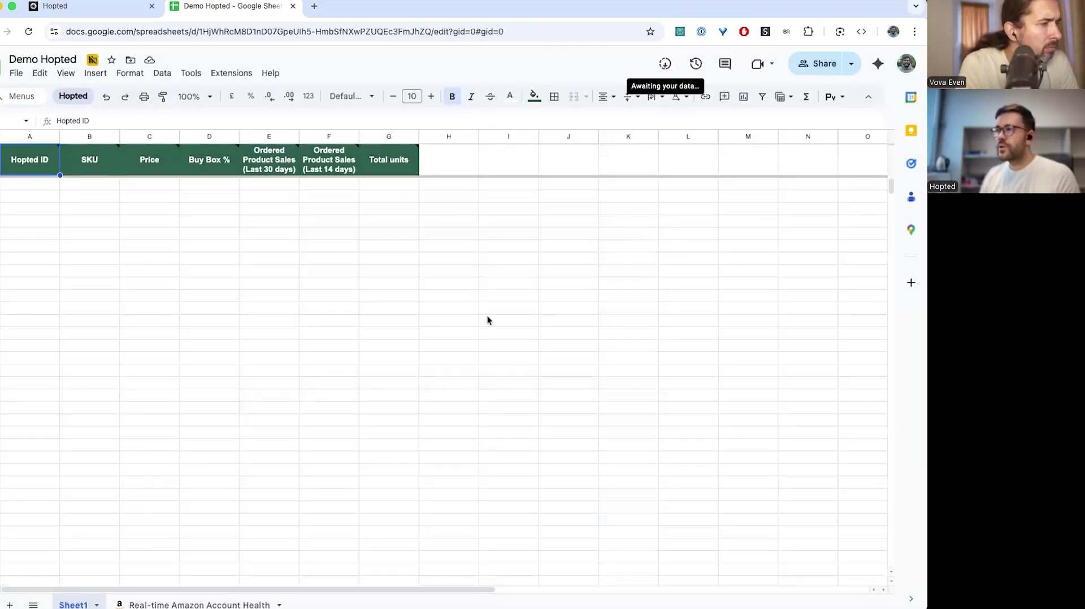
Check the incoming data status and dismiss the awaiting-initial-data notice
click(665, 65)
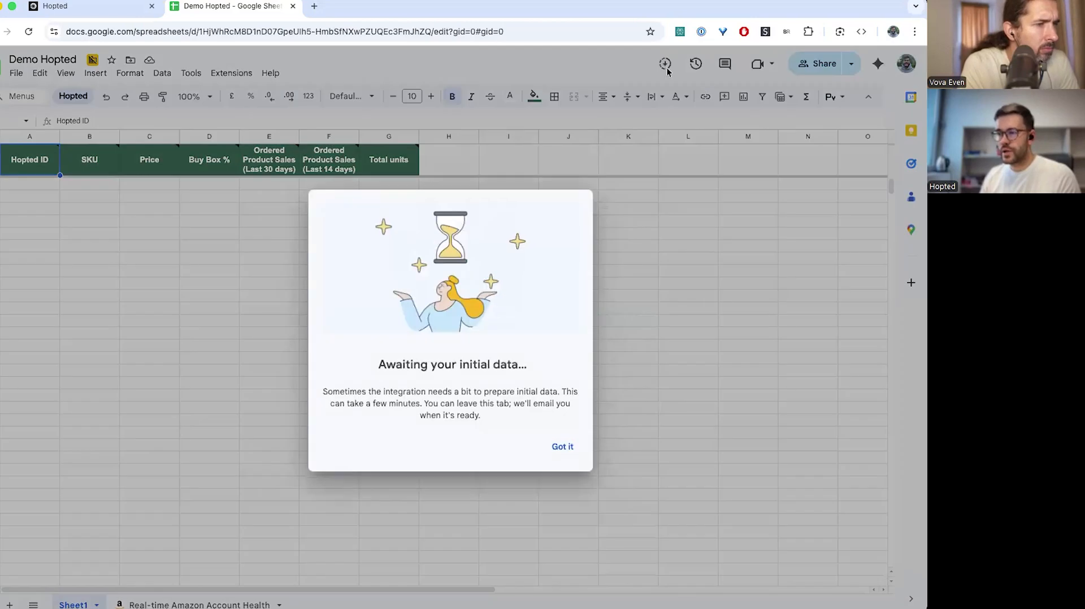
click(567, 448)
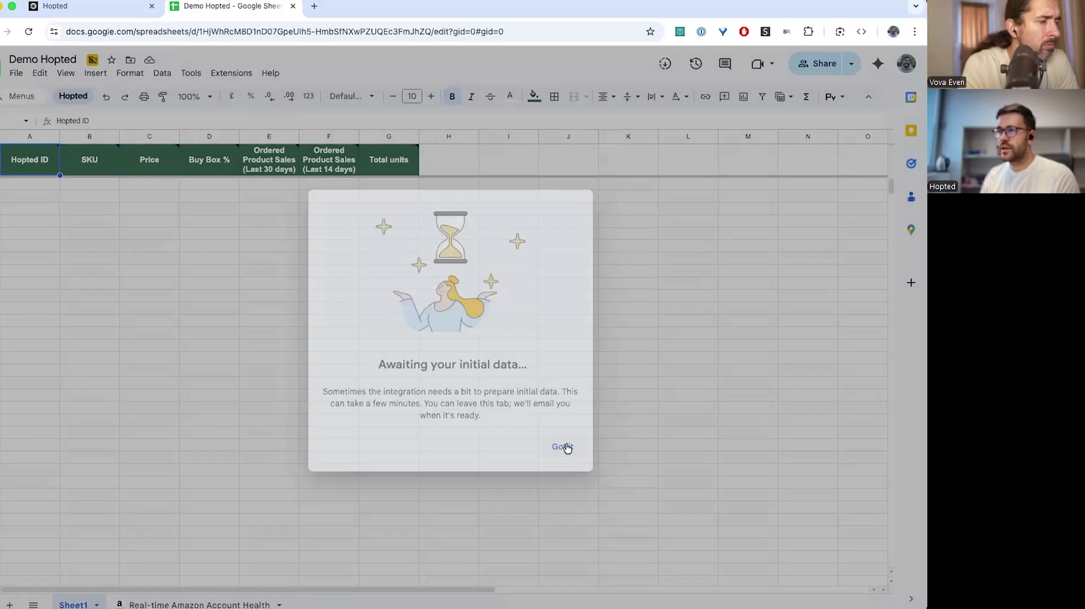
click(567, 448)
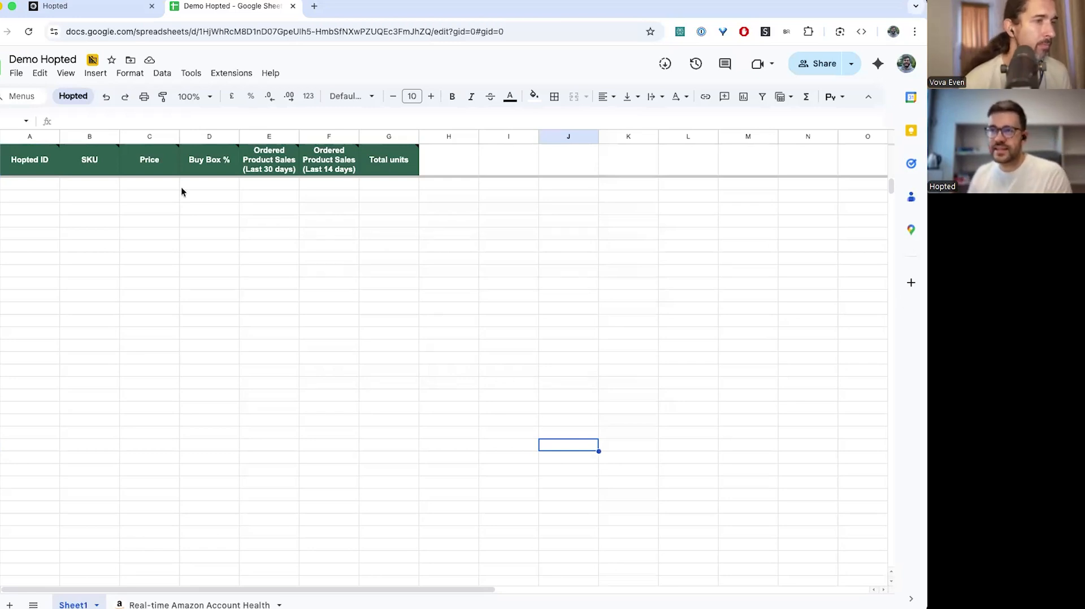
Edit the Active Listings sync's fields to add Last change at from the Custom source
click(72, 96)
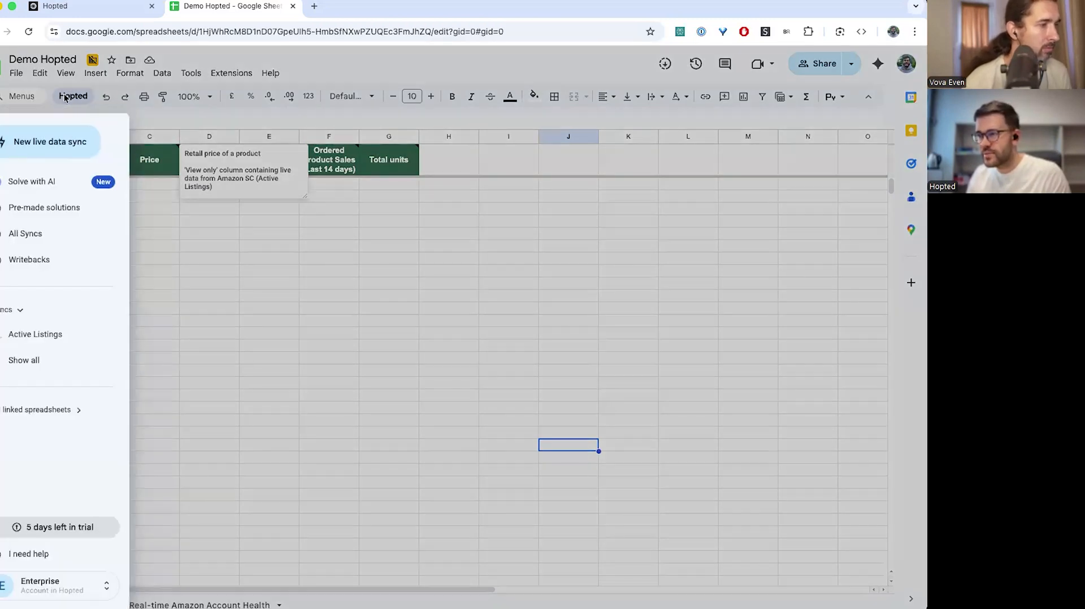
click(48, 334)
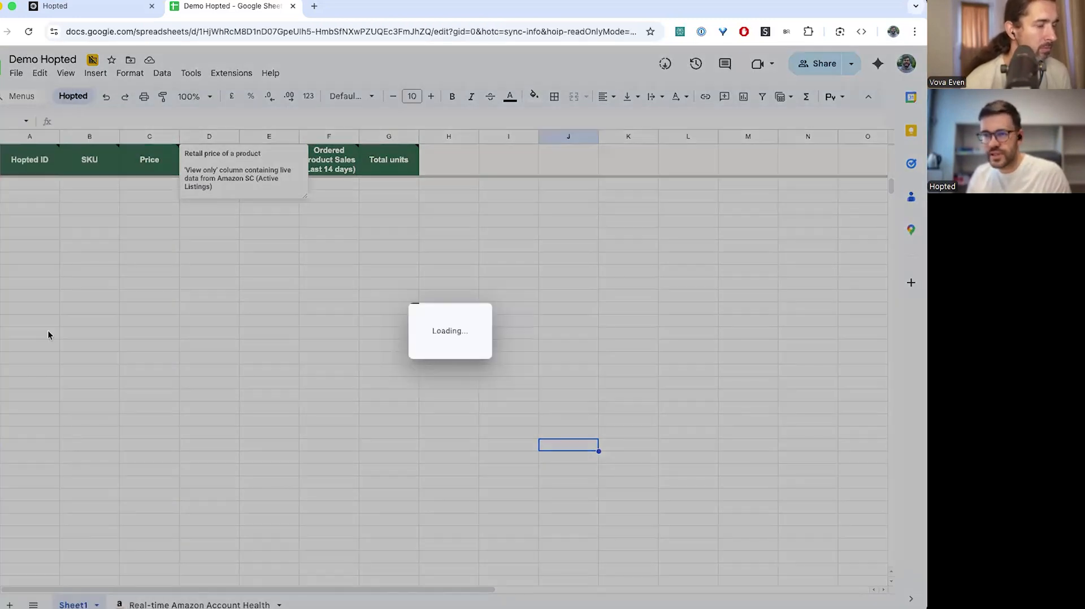
click(594, 291)
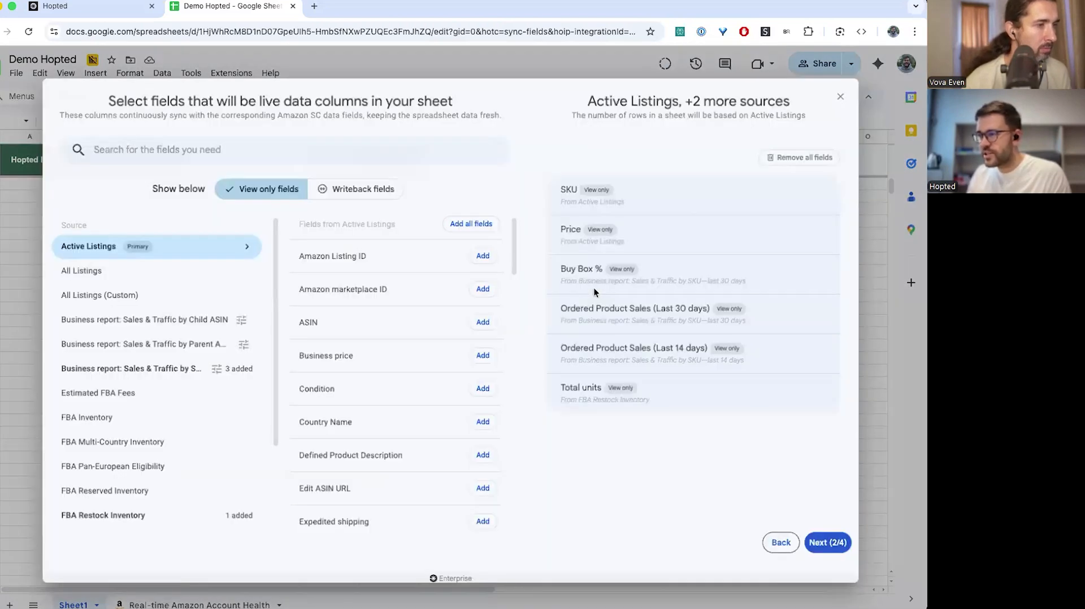
scroll(136, 435, down, 3)
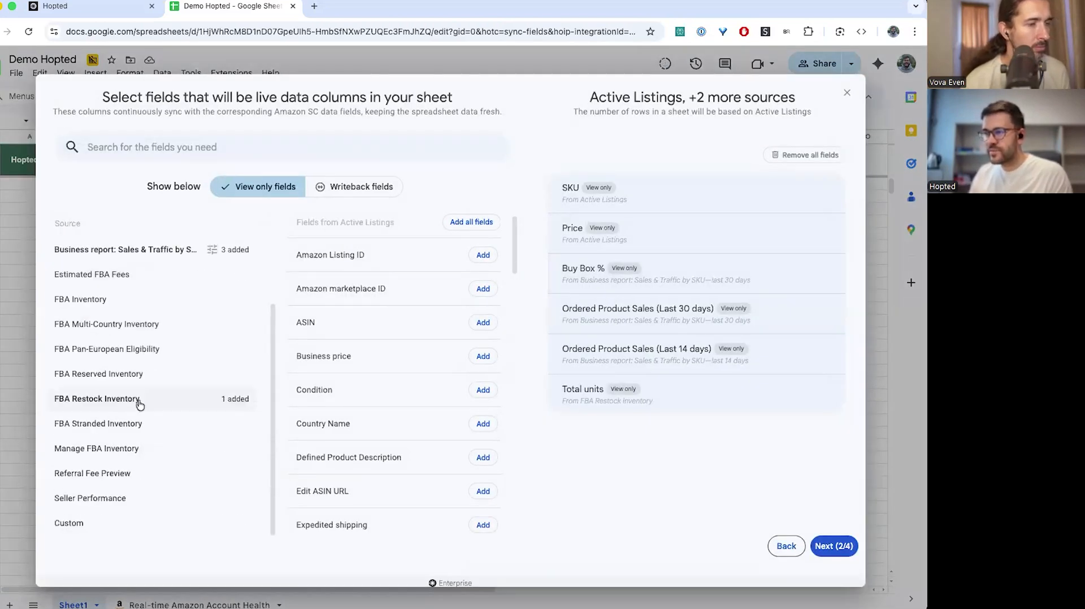
click(101, 525)
click(493, 424)
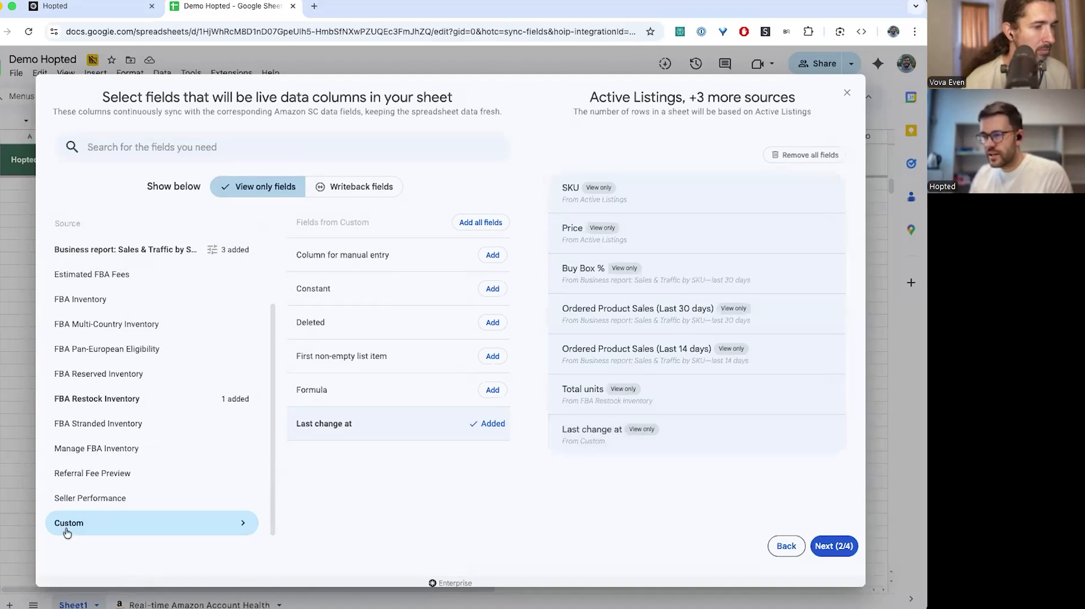
Confirm the sync changes without altering filters or frequency, then view the filled sheet
click(825, 546)
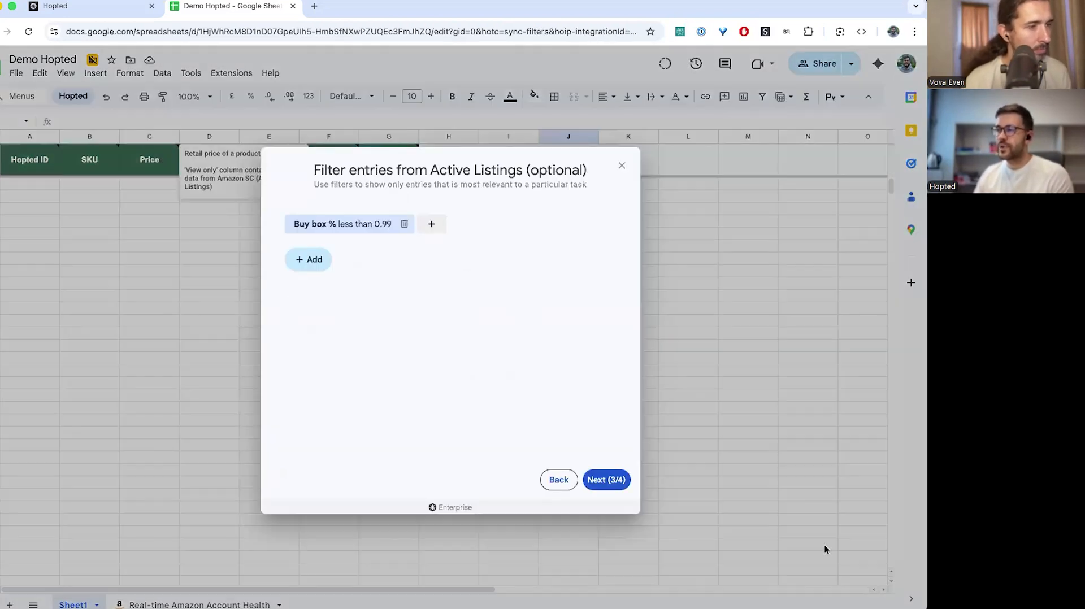
click(594, 478)
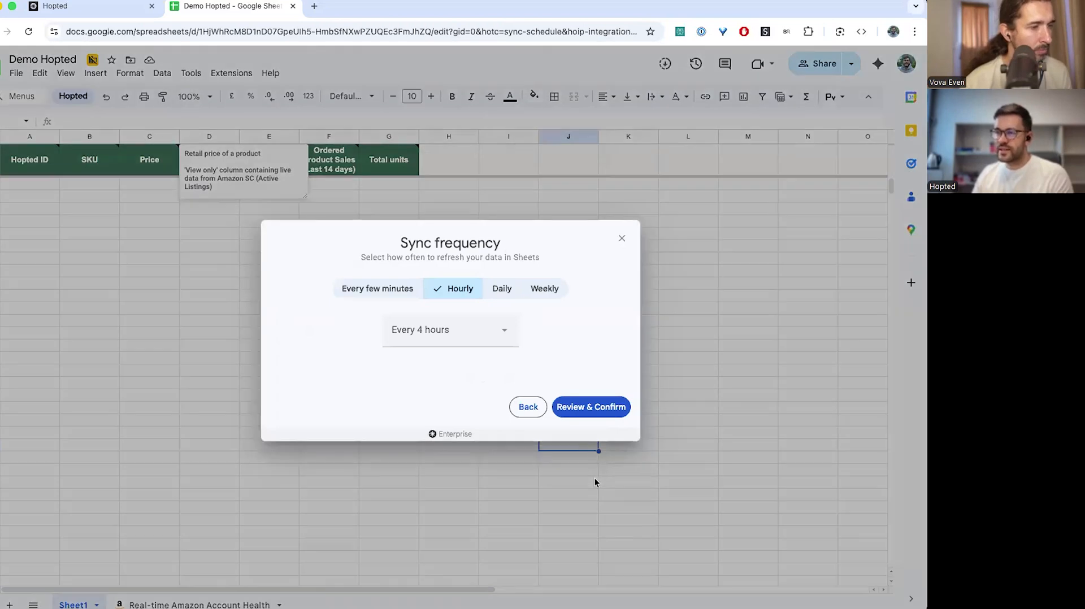
click(574, 402)
click(446, 469)
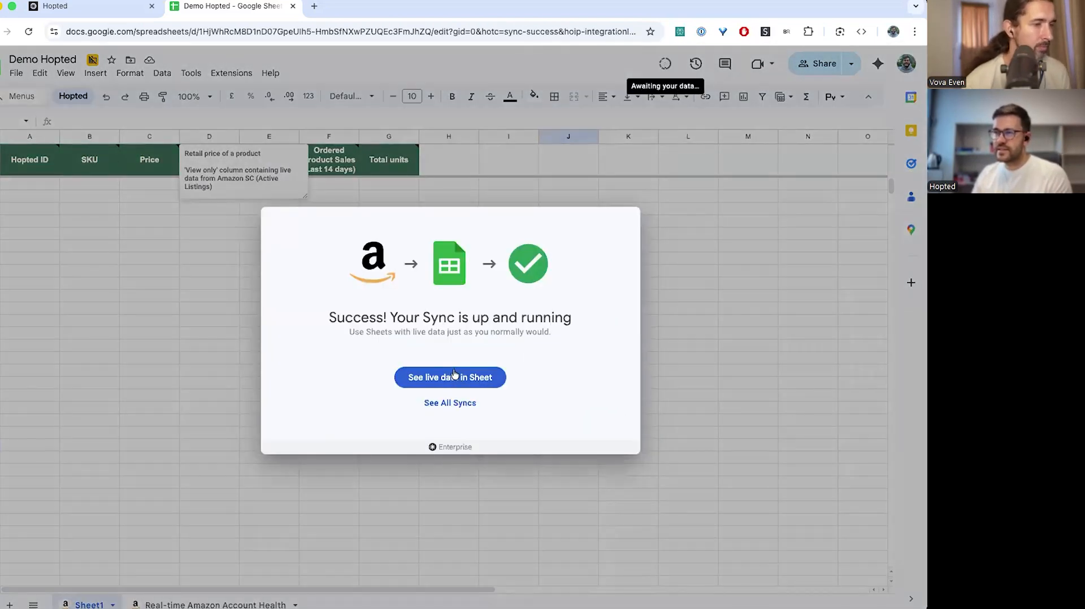
click(454, 374)
click(455, 347)
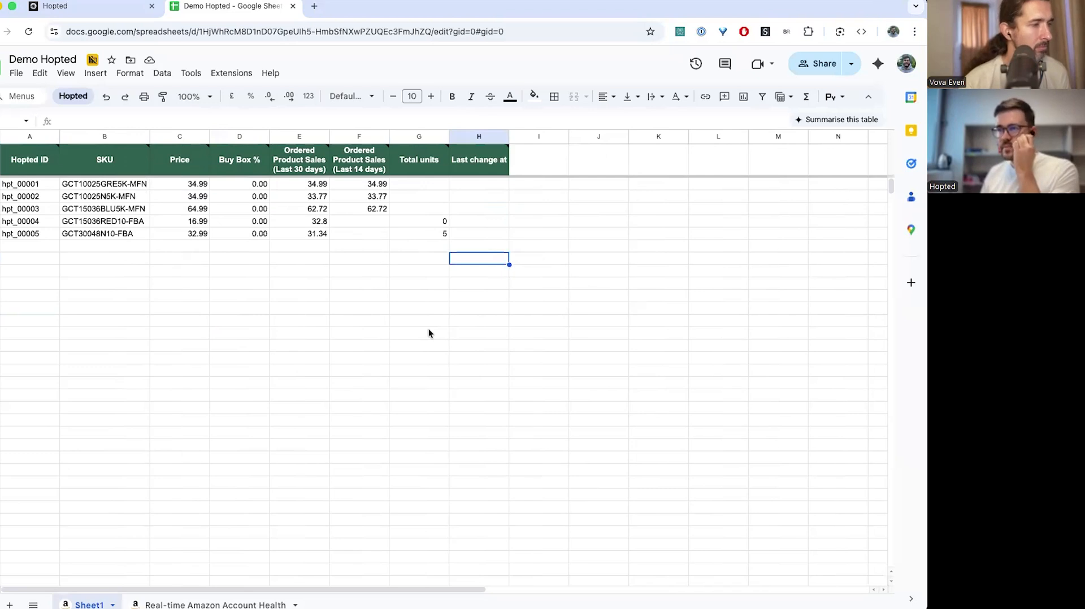
Move the Buy Box % through Last change at columns (D–H) two columns right to F–J
click(527, 272)
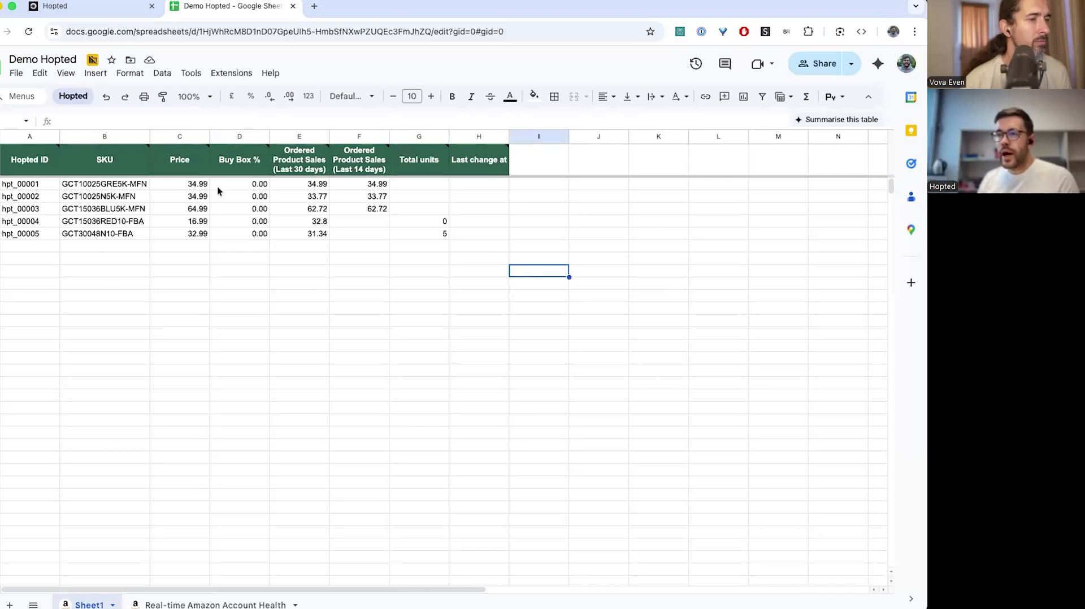
click(232, 137)
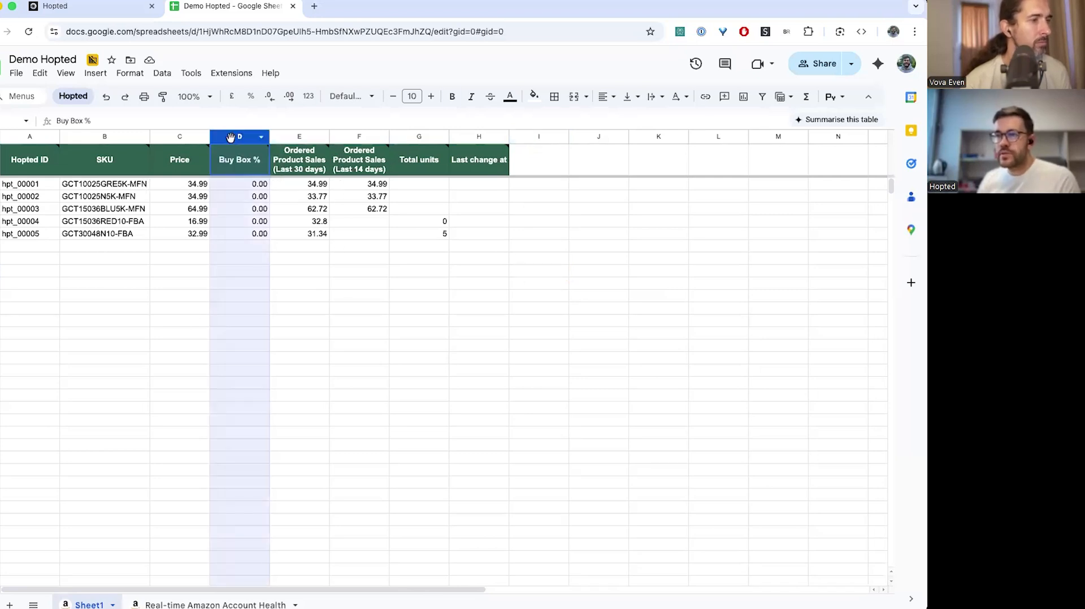
shift+click(472, 137)
drag(472, 137, 337, 113)
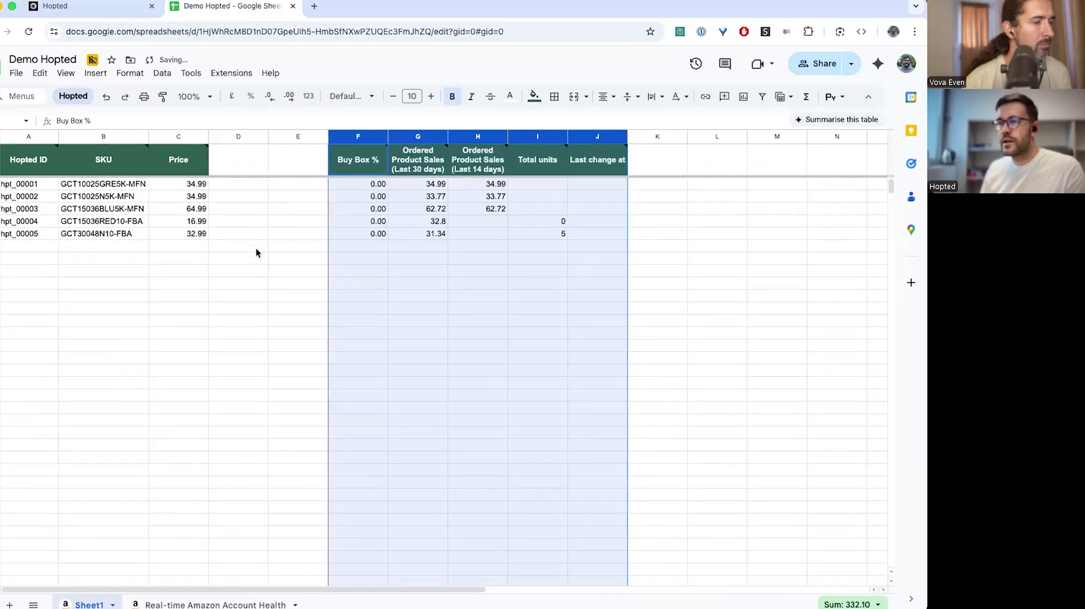
Enter the header 'Notes' in cell D1
click(256, 249)
click(228, 161)
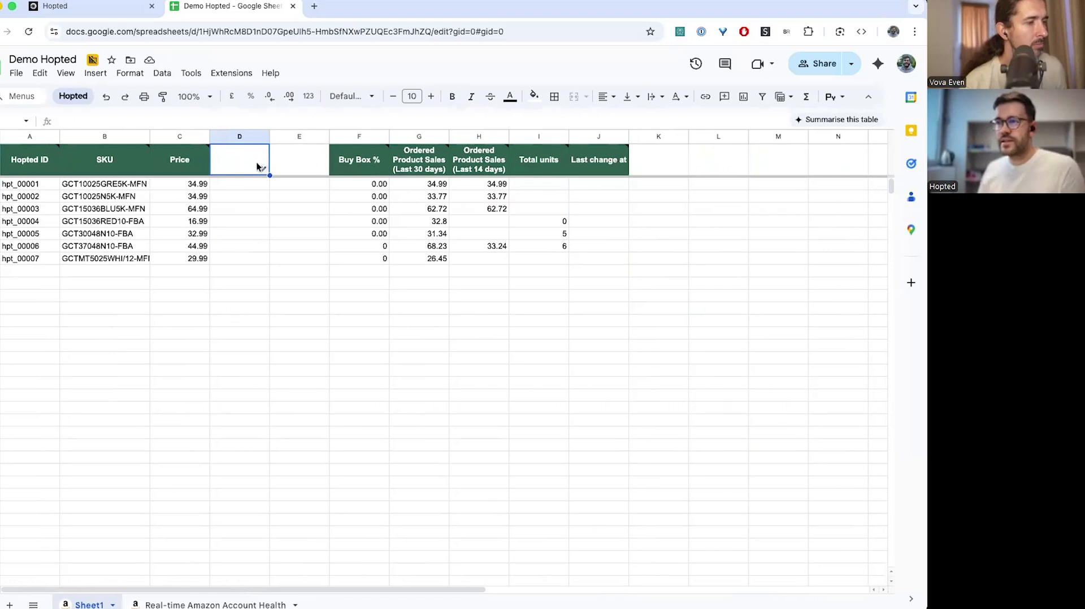
text(N)
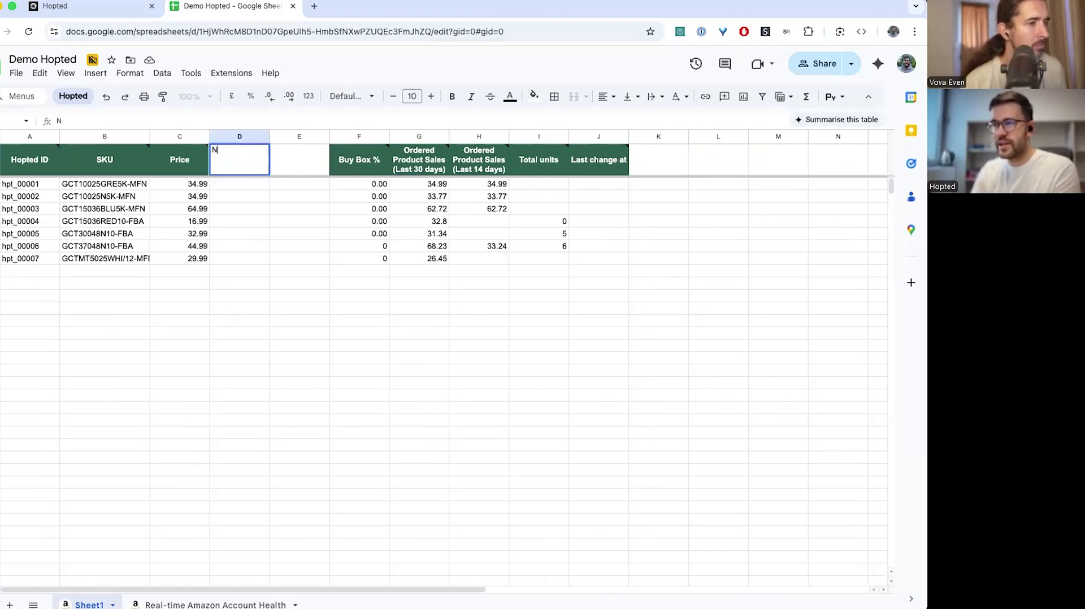
text(otes)
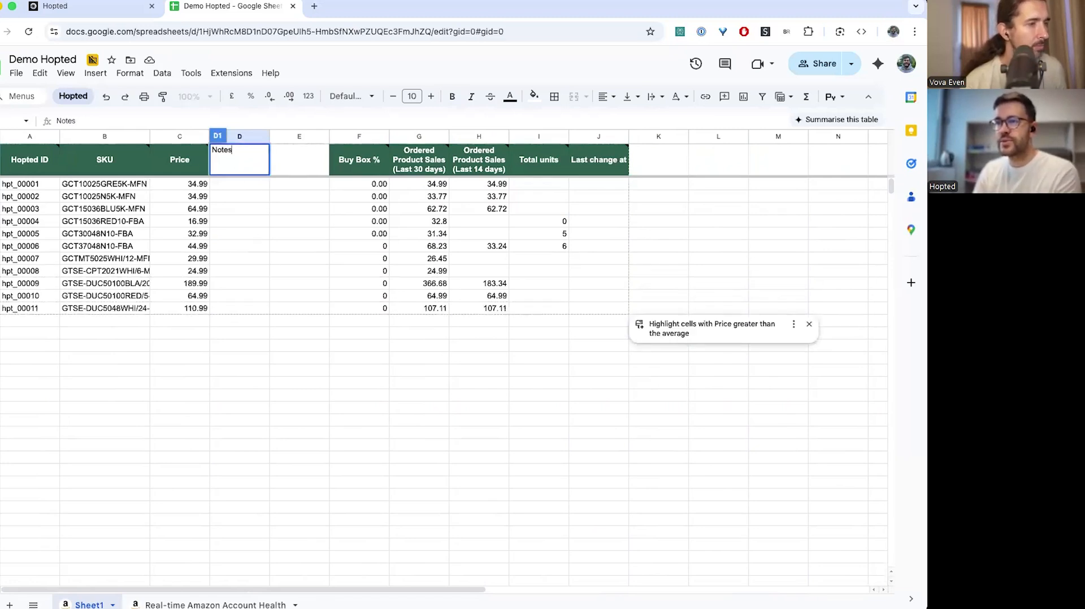
key(Return)
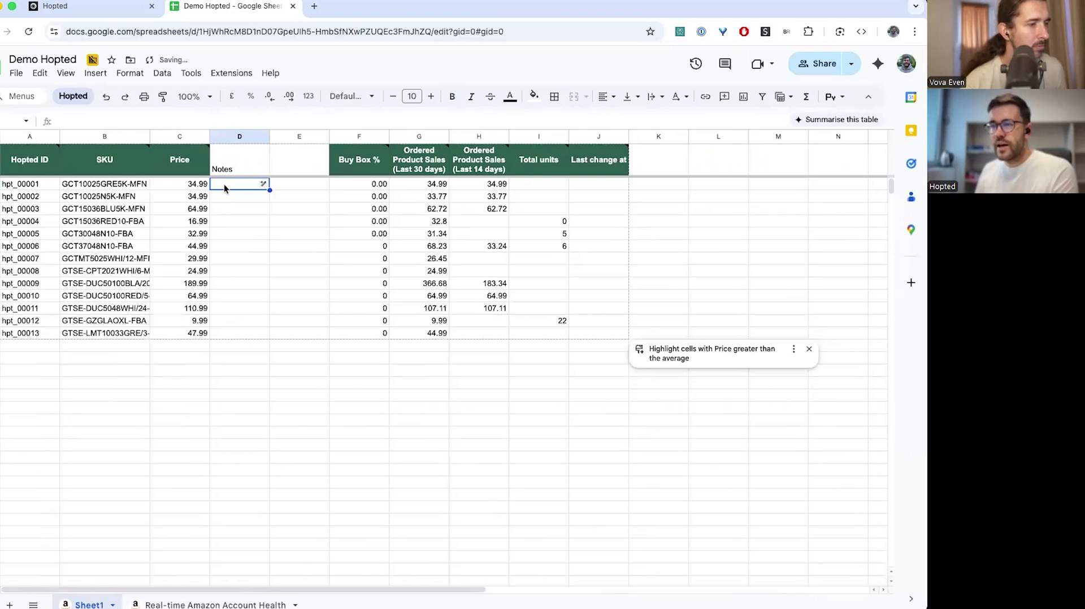
Give the Notes header cell a dark green fill and white text
click(235, 138)
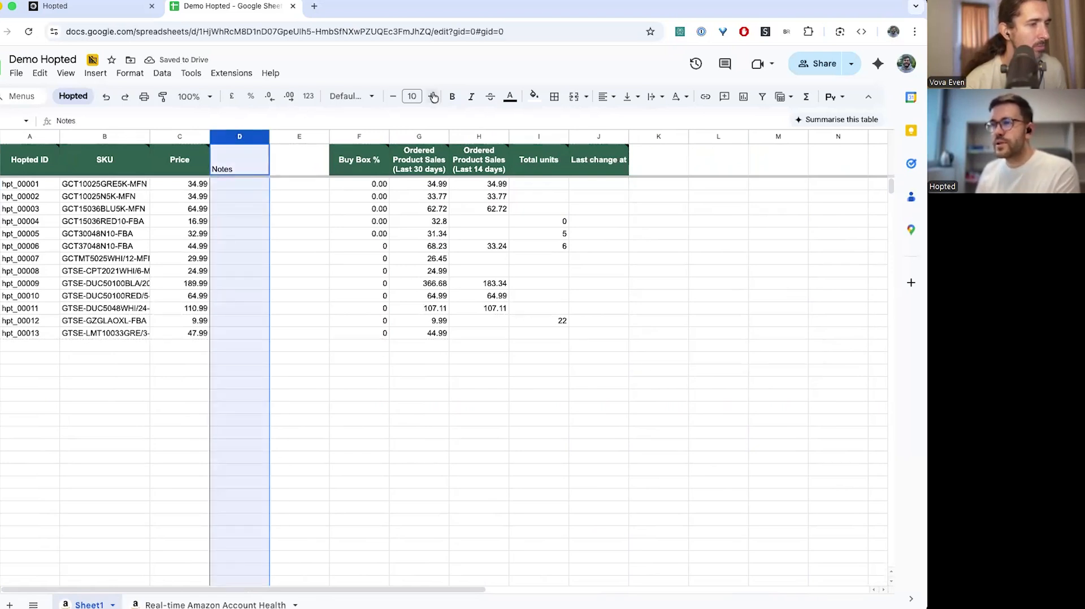
click(531, 98)
click(539, 304)
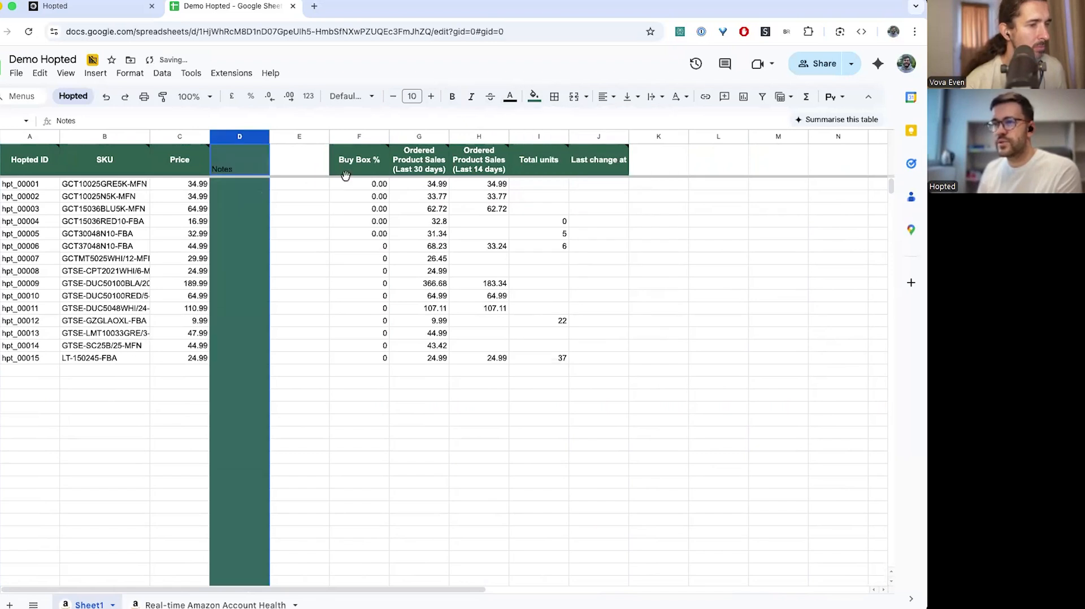
key(ctrl+z)
click(231, 158)
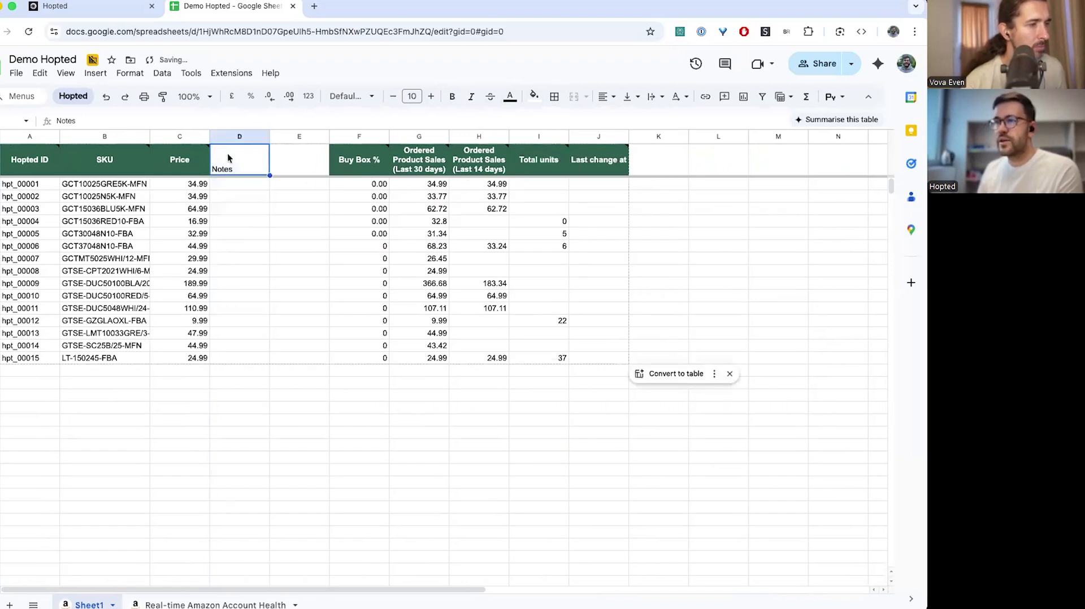
click(533, 97)
click(565, 298)
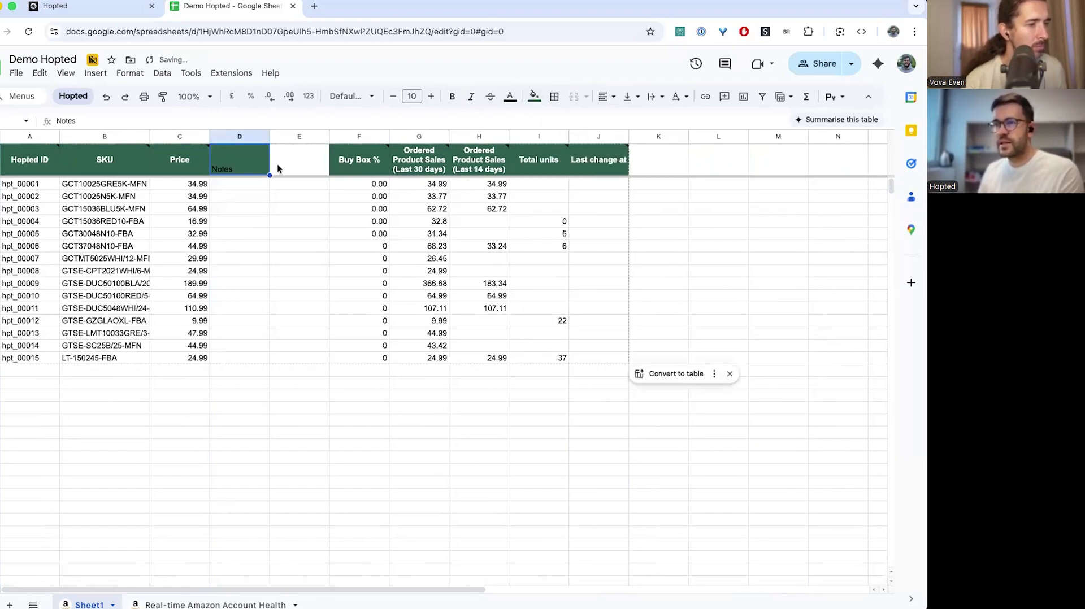
click(510, 97)
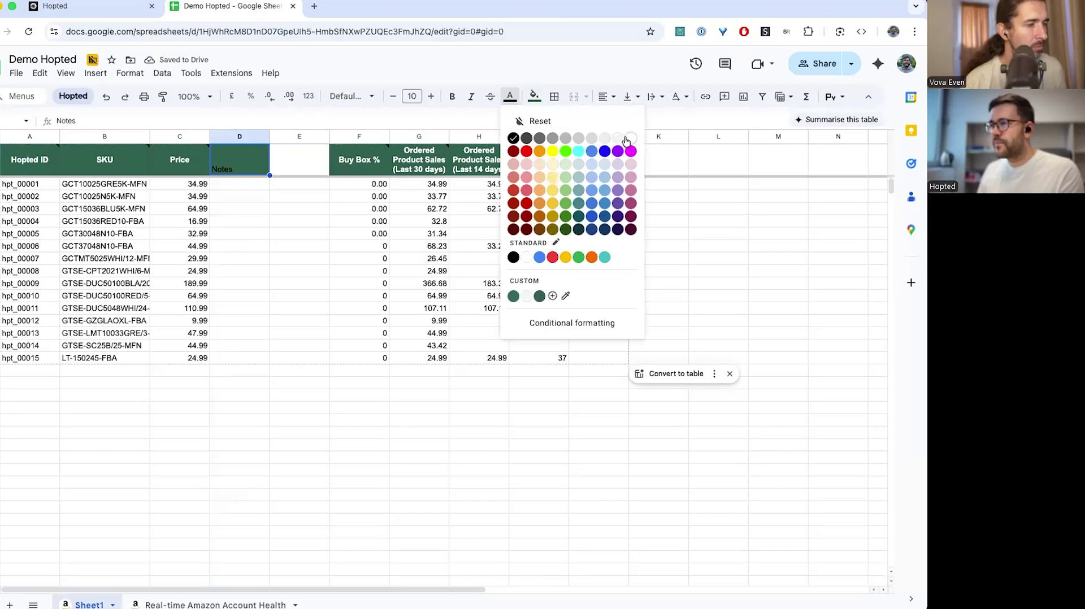
click(626, 141)
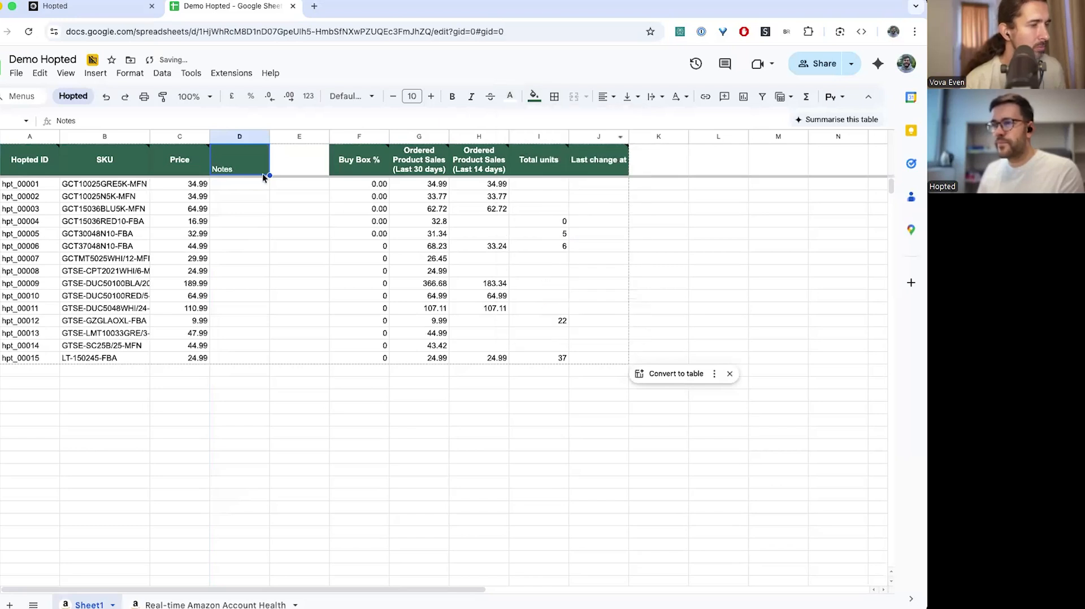
Copy the Price header's formatting onto the Notes header with Paint format
click(189, 162)
click(162, 97)
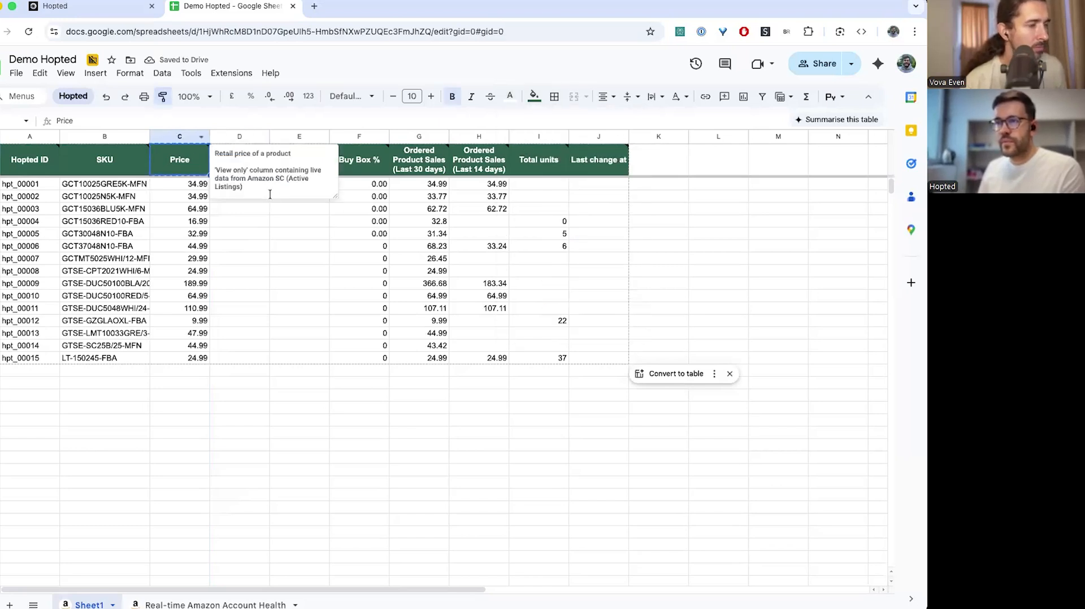
click(248, 163)
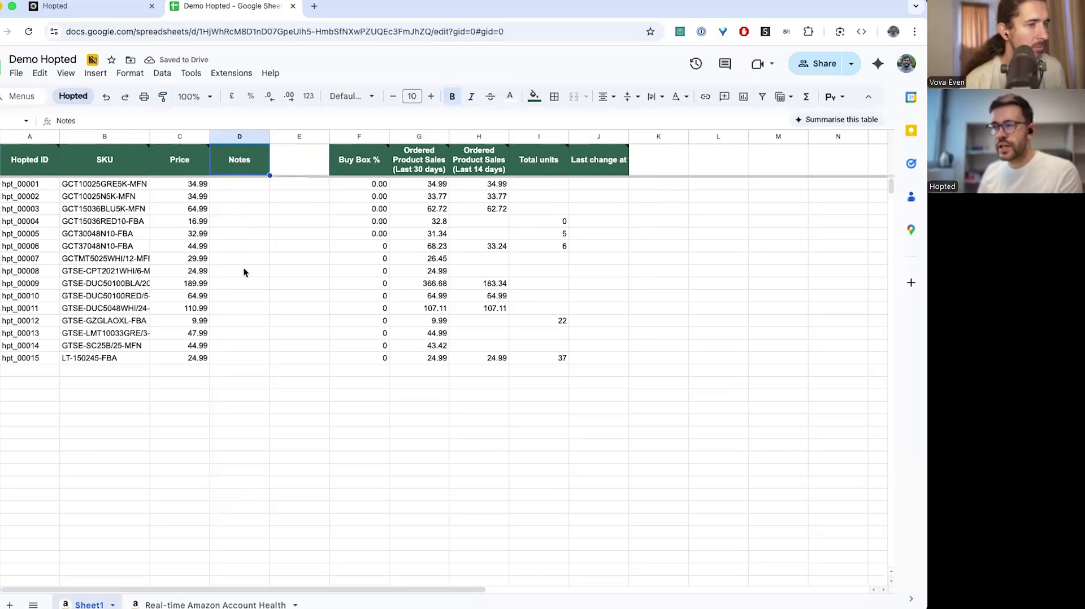
Enter 'Needs attentions' in the Notes cell for hpt_00003 and widen column D to fit
click(226, 210)
text(Needs attentions)
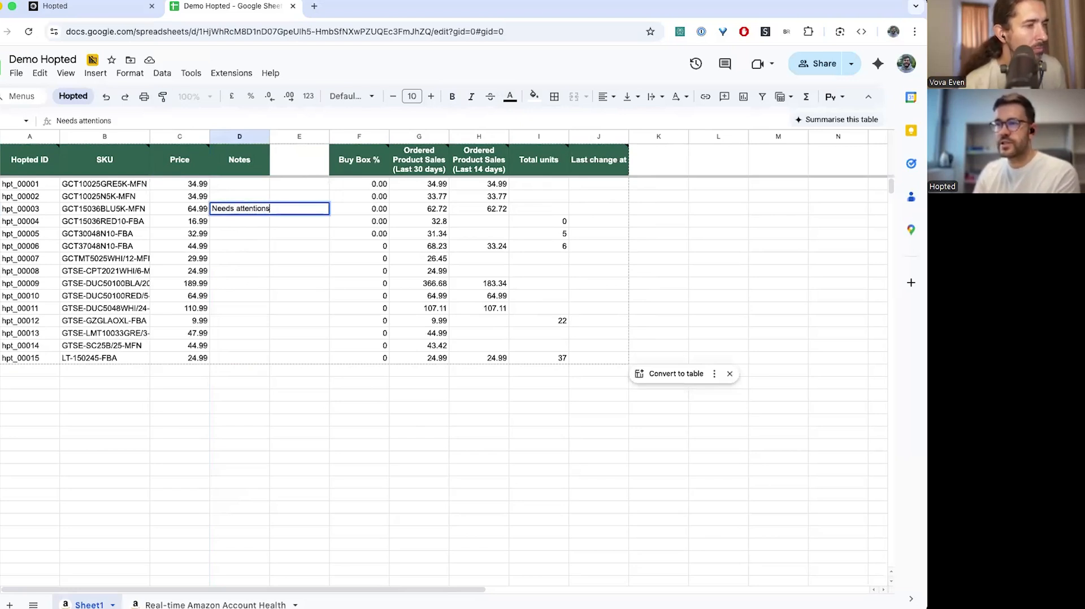
key(Return)
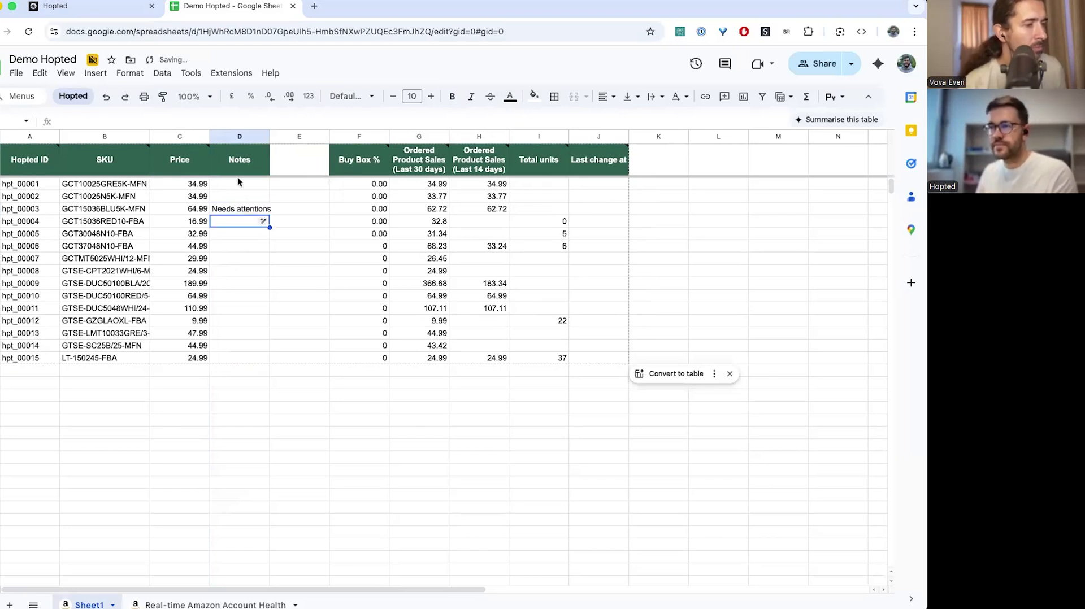
drag(270, 136, 285, 137)
click(254, 209)
right_click(253, 208)
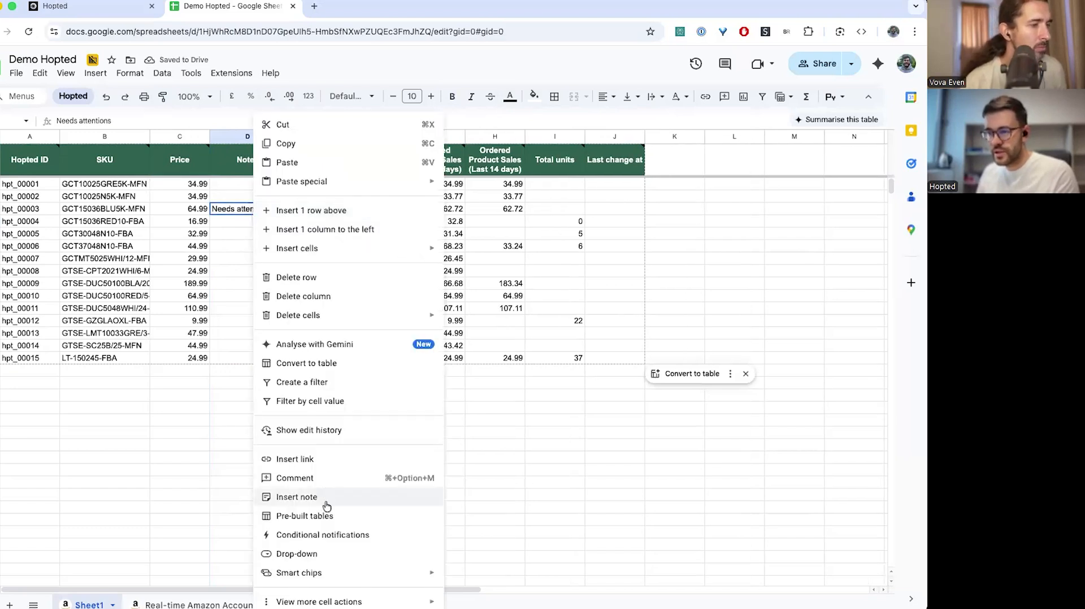
click(312, 480)
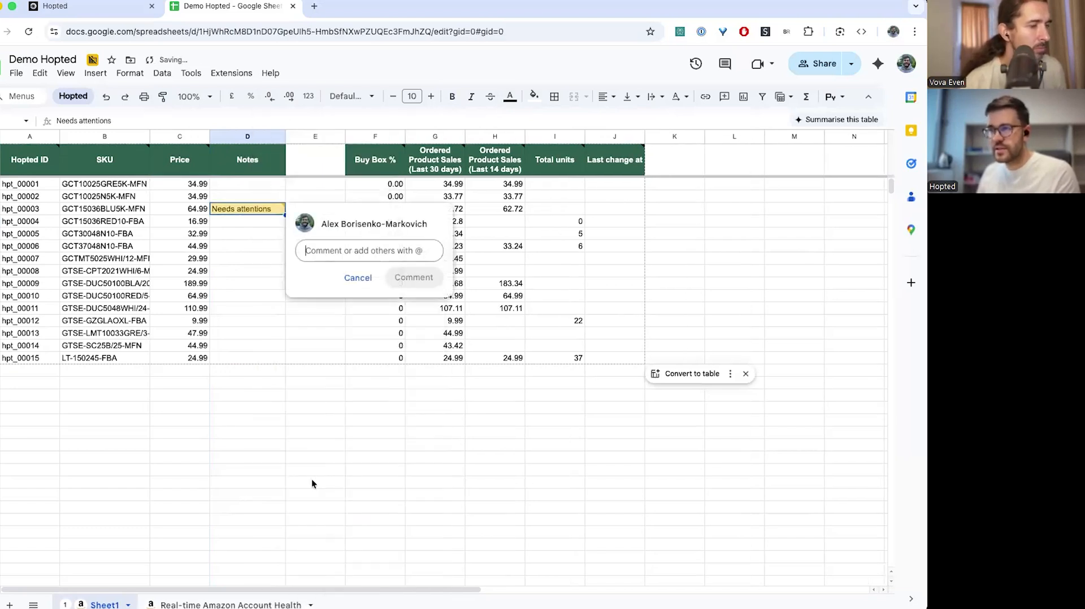
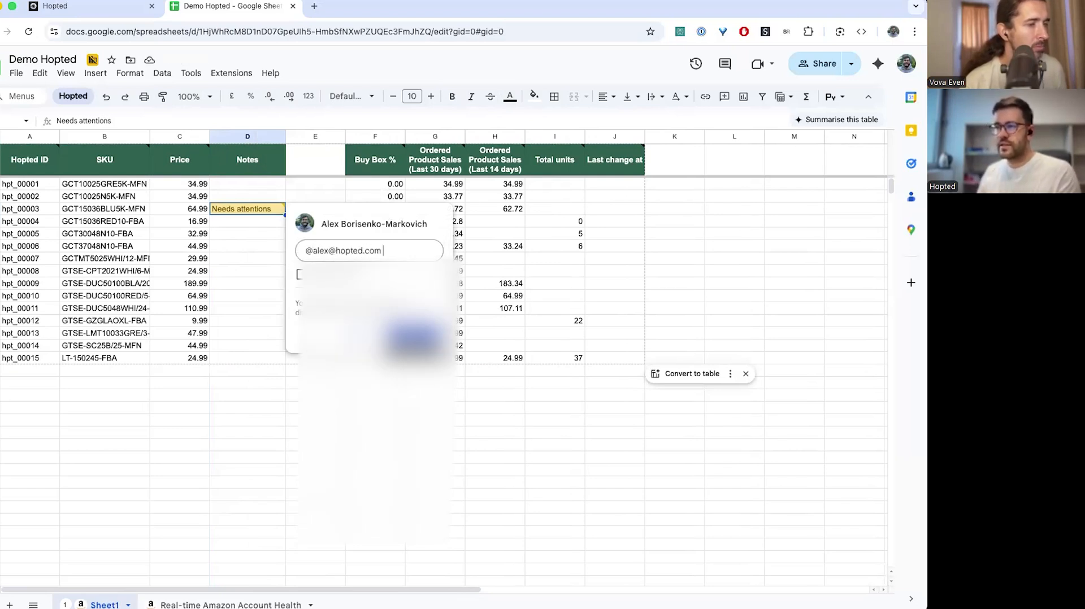
click(412, 338)
click(324, 346)
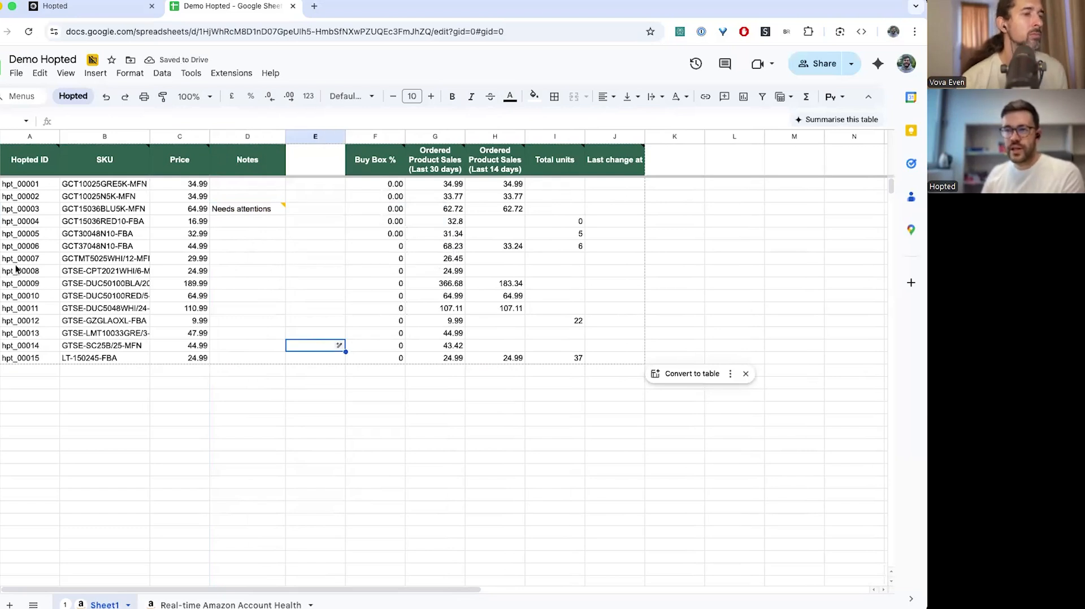
click(2, 258)
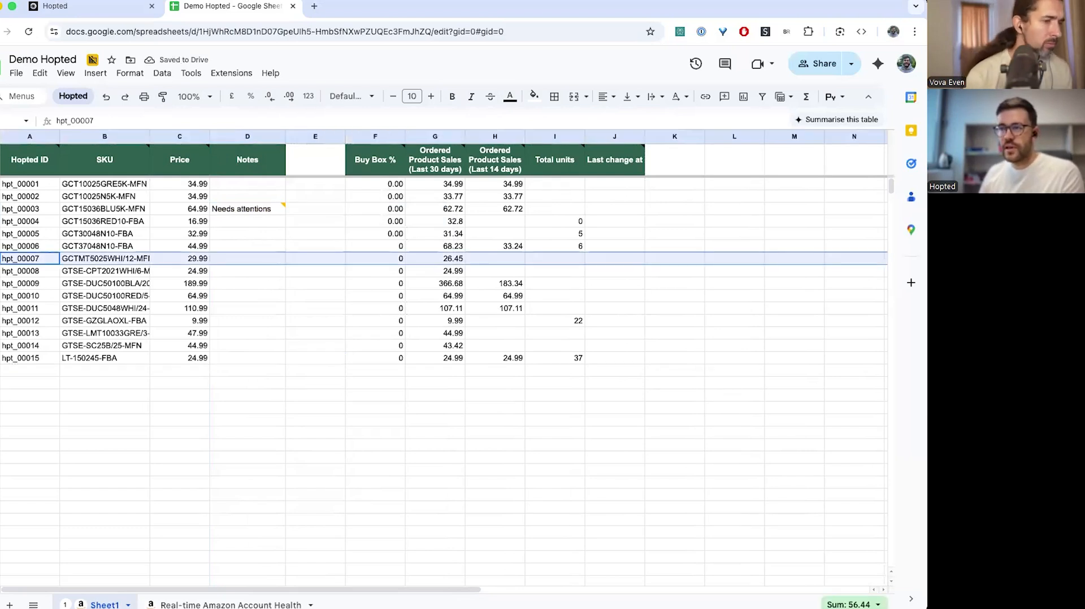
click(435, 222)
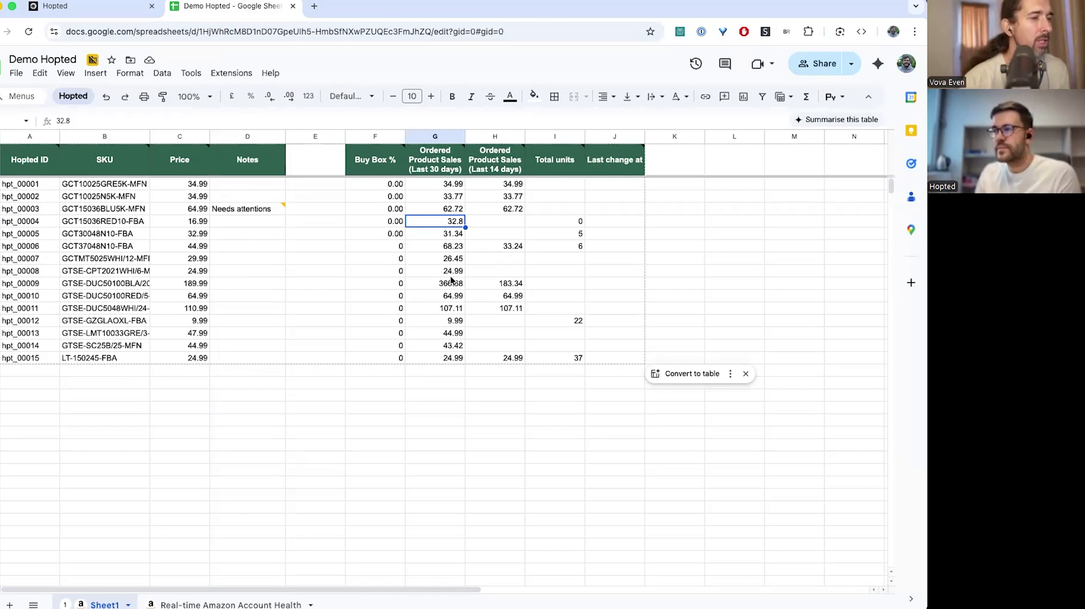
mouse_move(553, 160)
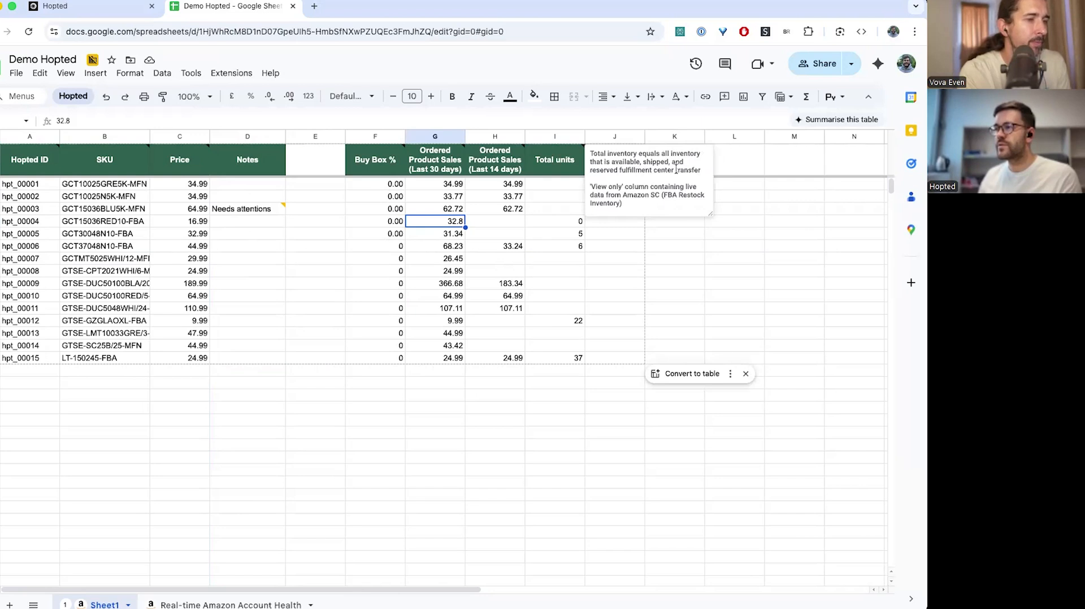
click(556, 246)
click(552, 197)
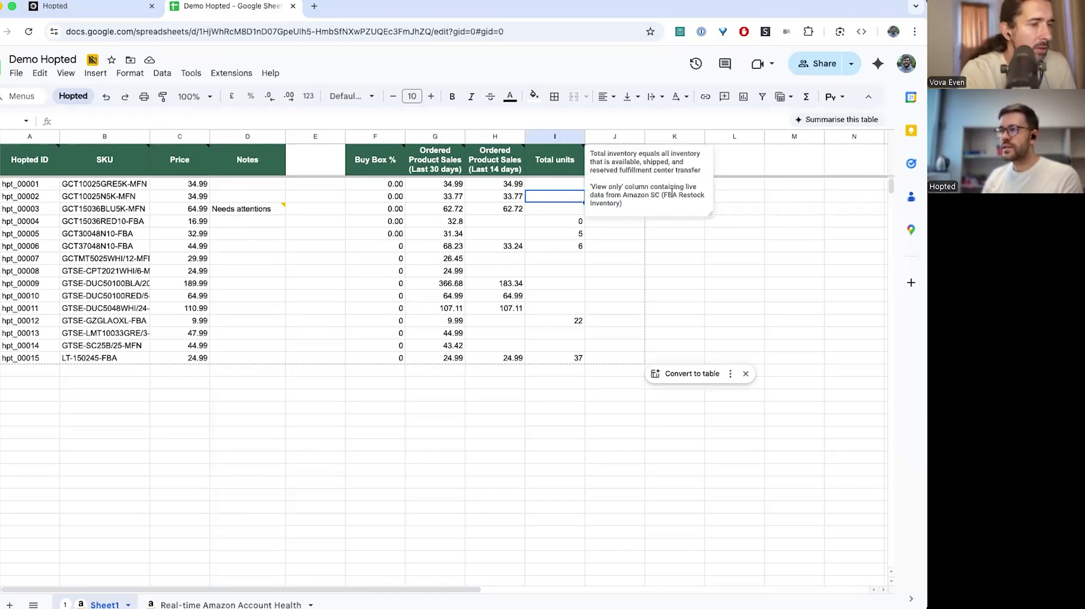
drag(664, 195, 622, 204)
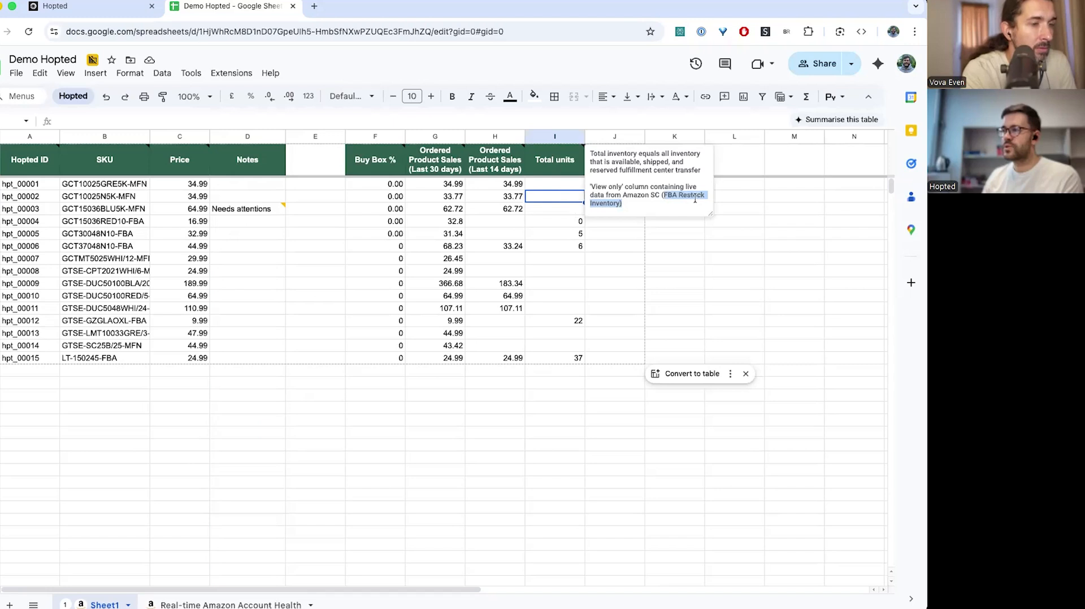
click(569, 228)
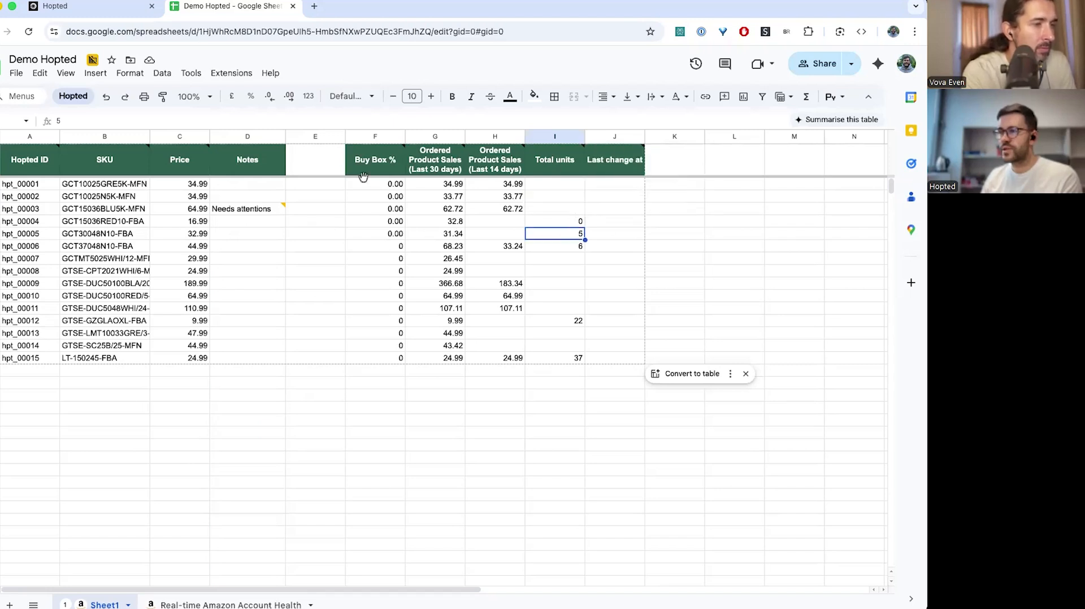
mouse_move(382, 164)
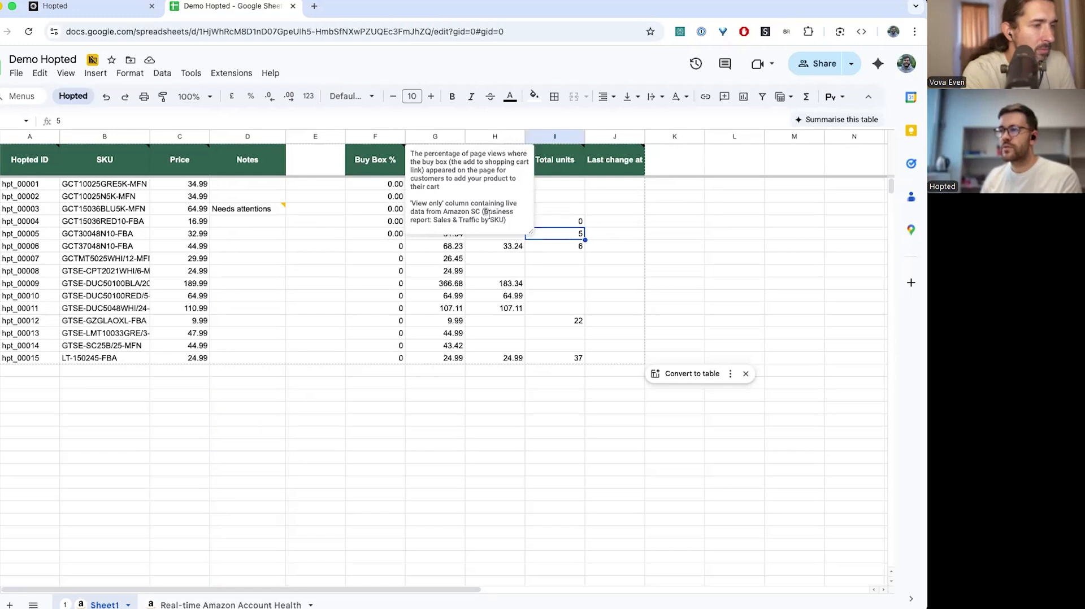
drag(487, 213, 504, 219)
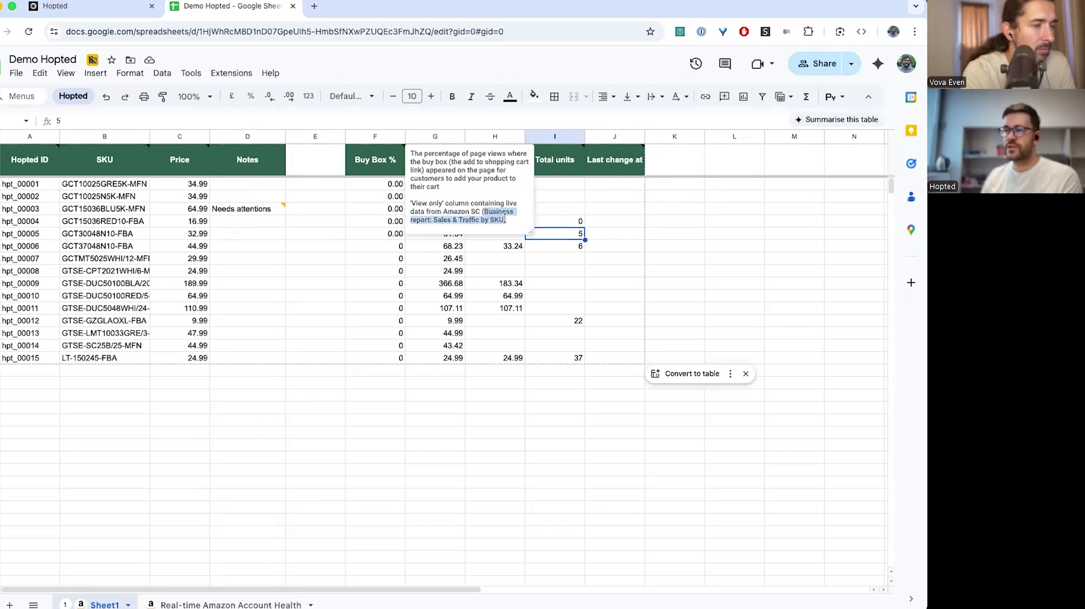
click(389, 273)
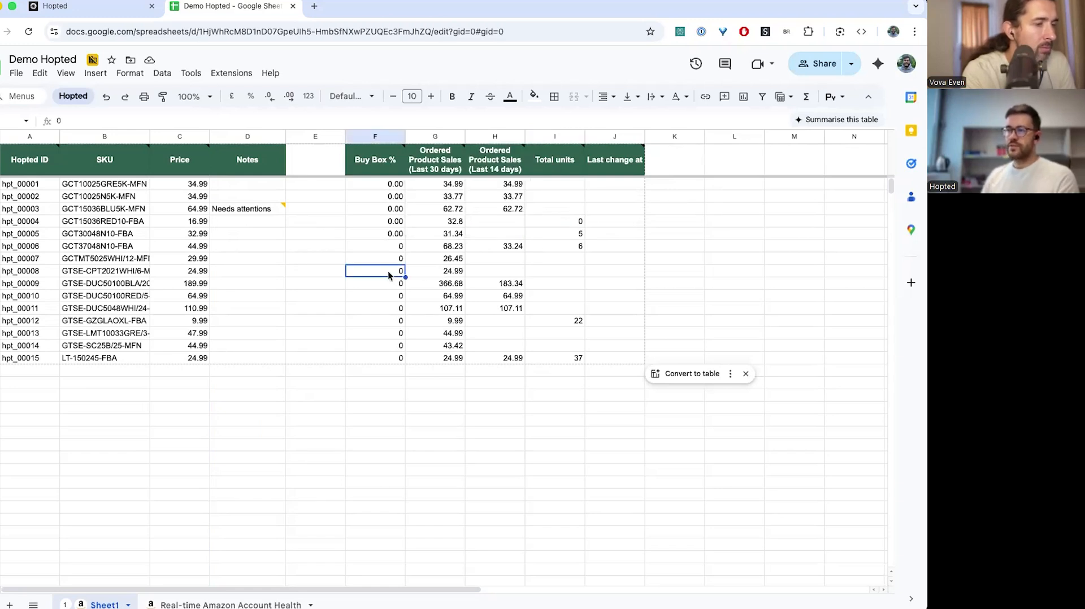
Add a custom Formula field to the synced columns and open its settings
click(444, 286)
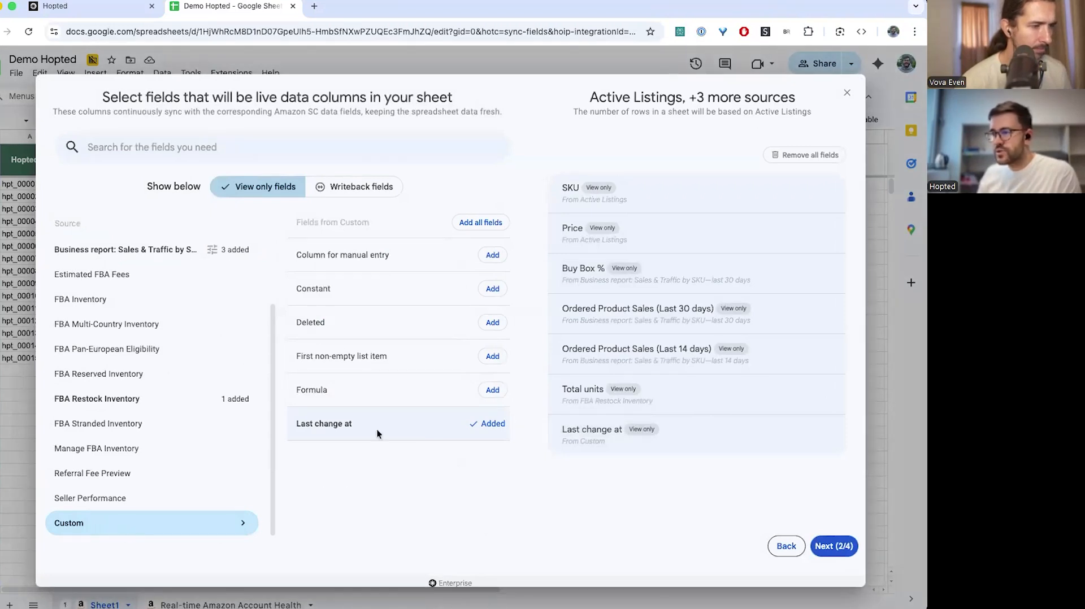
click(493, 391)
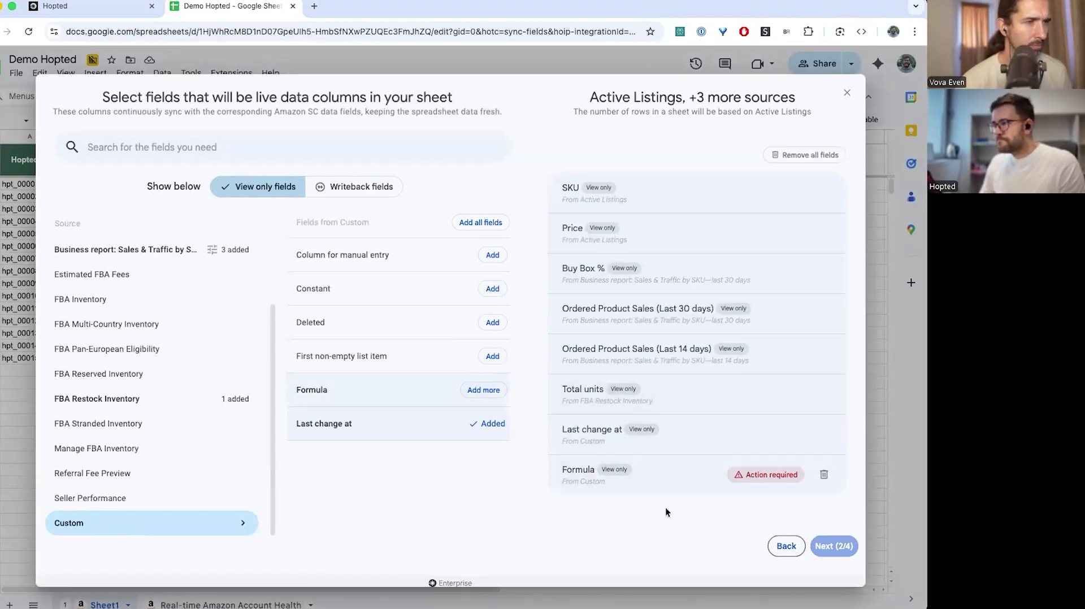
drag(673, 479, 673, 488)
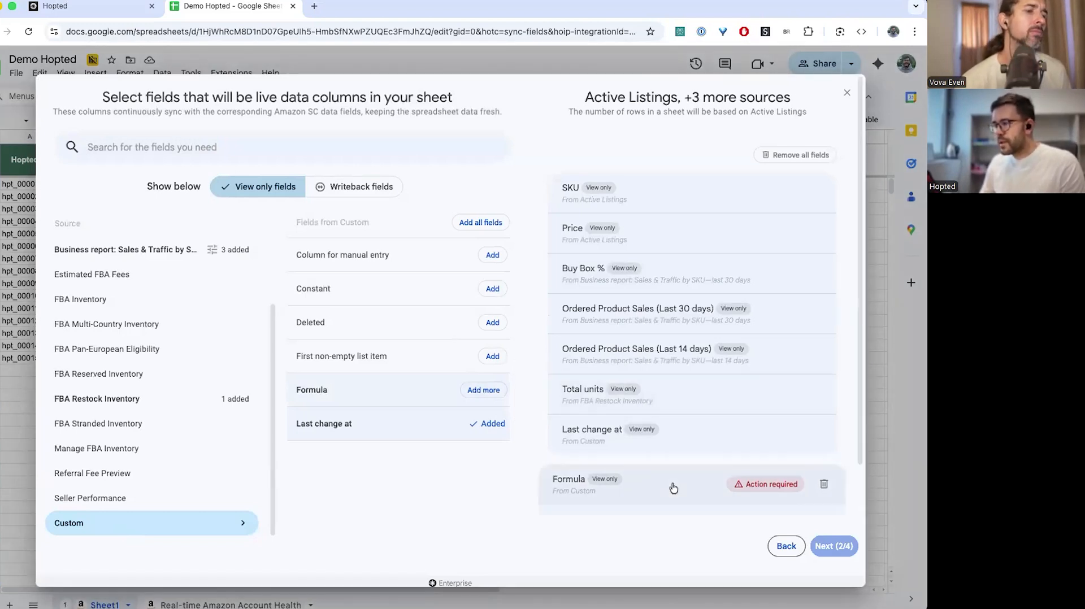
click(673, 488)
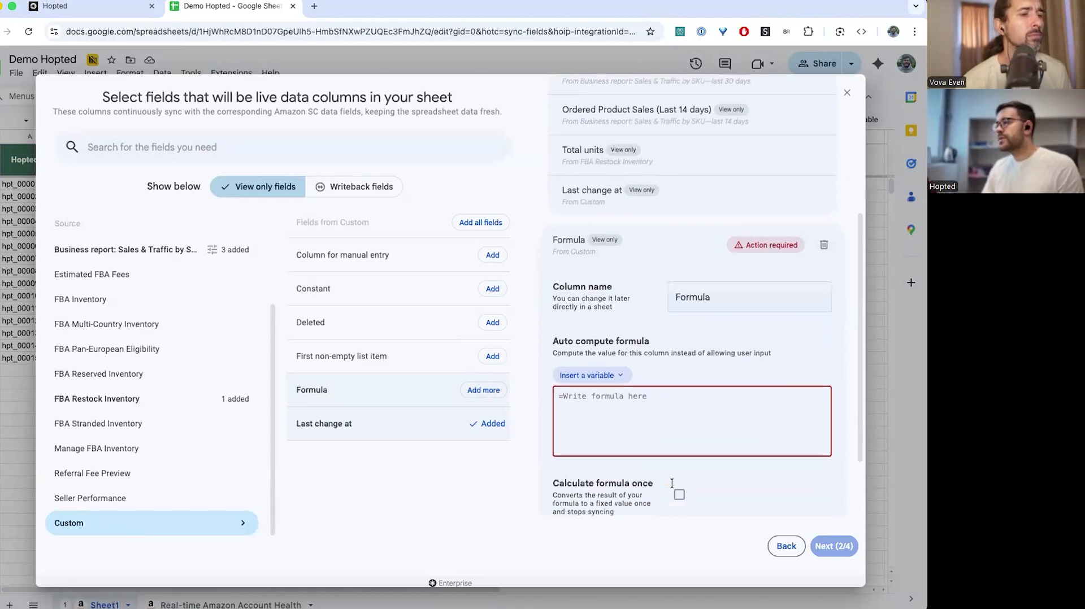
click(658, 423)
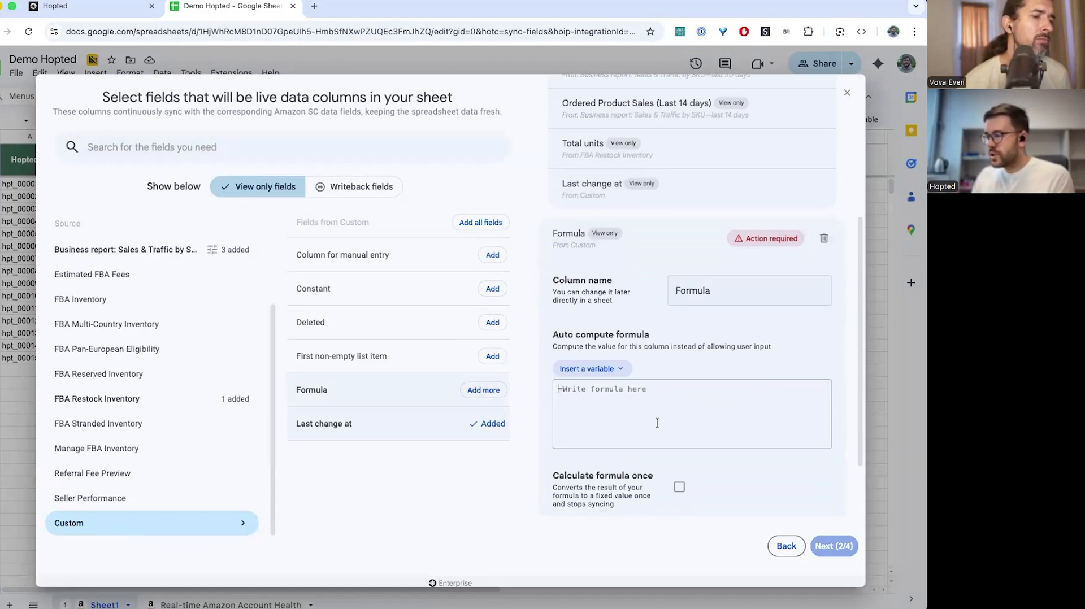
Set the formula to =Total units*Price and name the column 'Inventory valuation'
text(=)
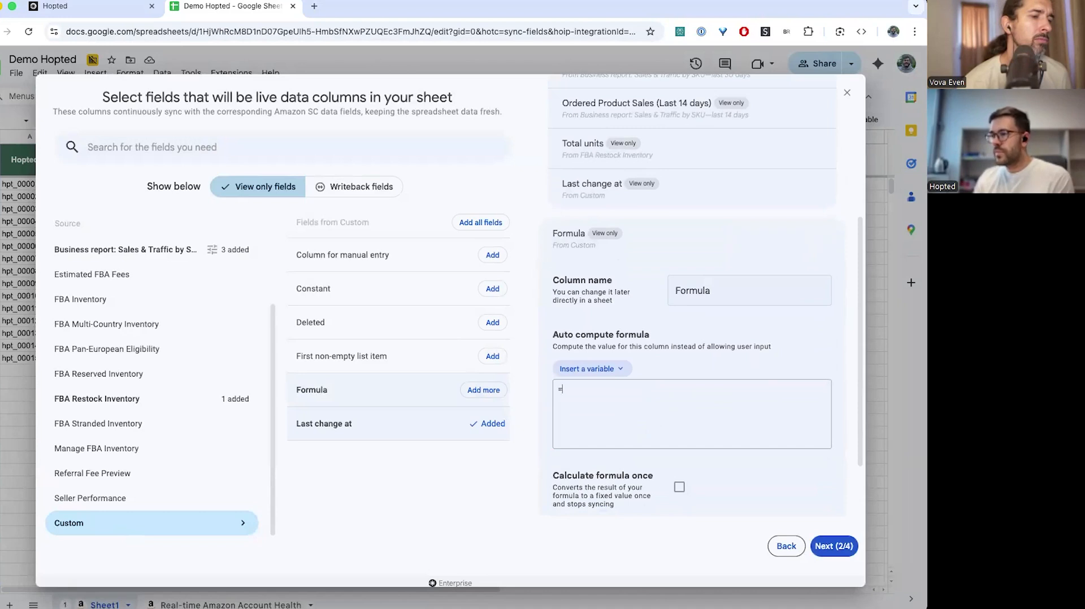
click(597, 370)
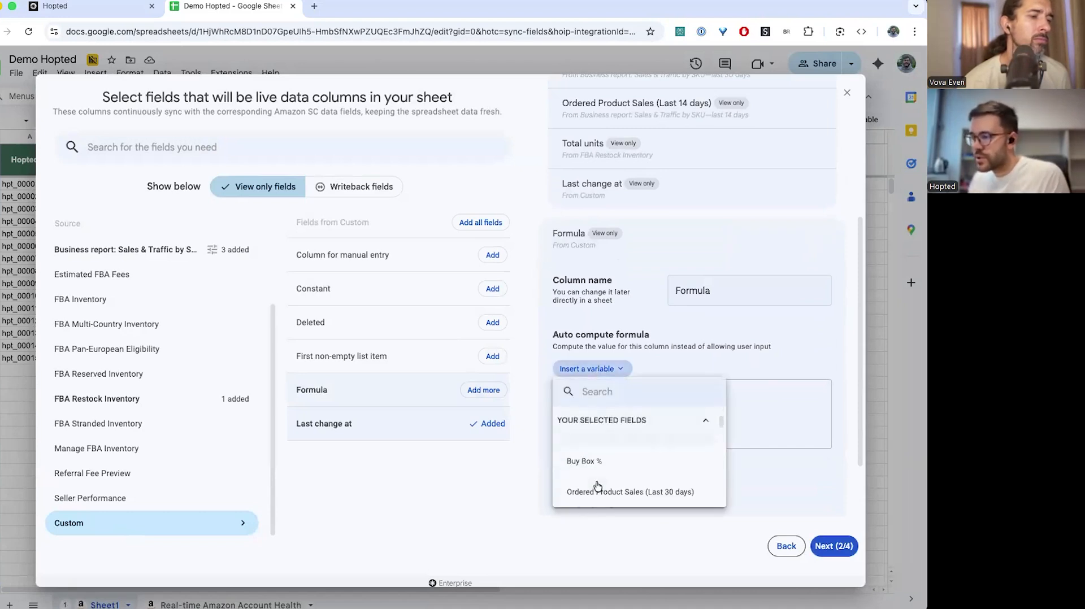
scroll(598, 487, down, 2)
click(594, 458)
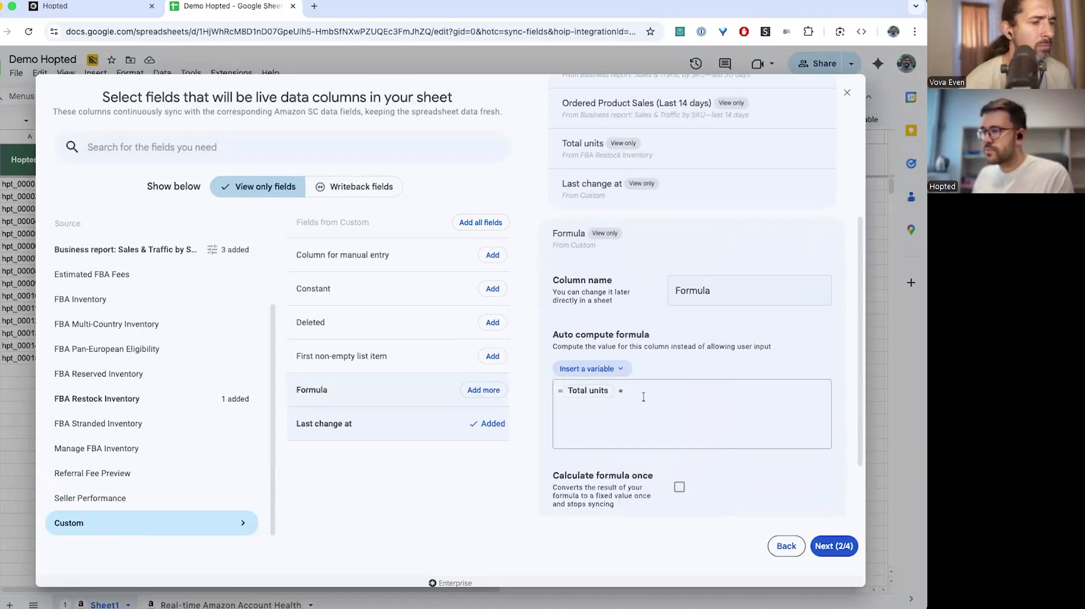
click(615, 374)
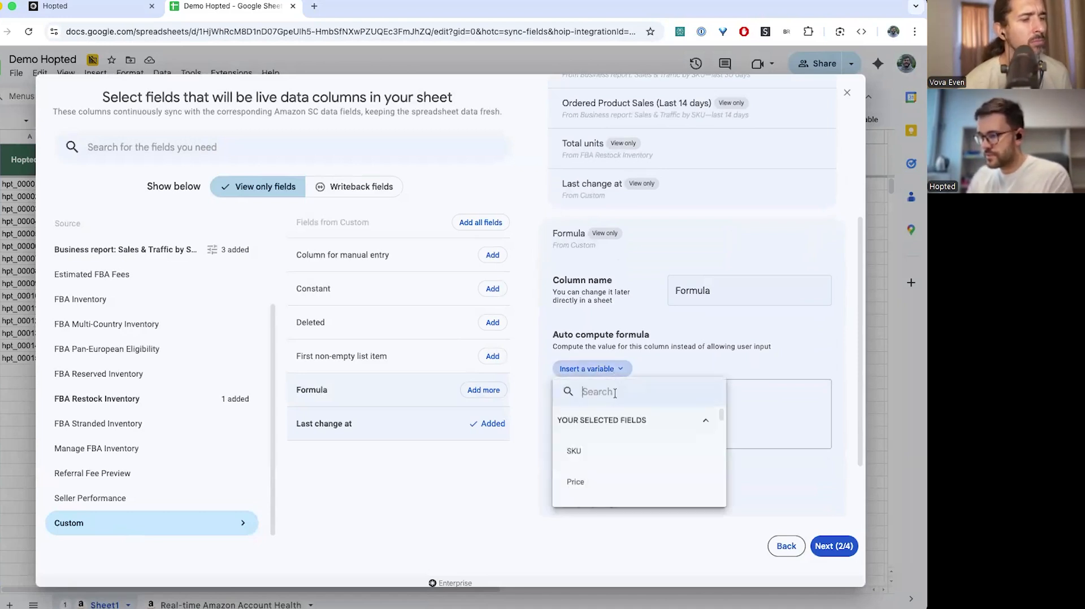
text(price)
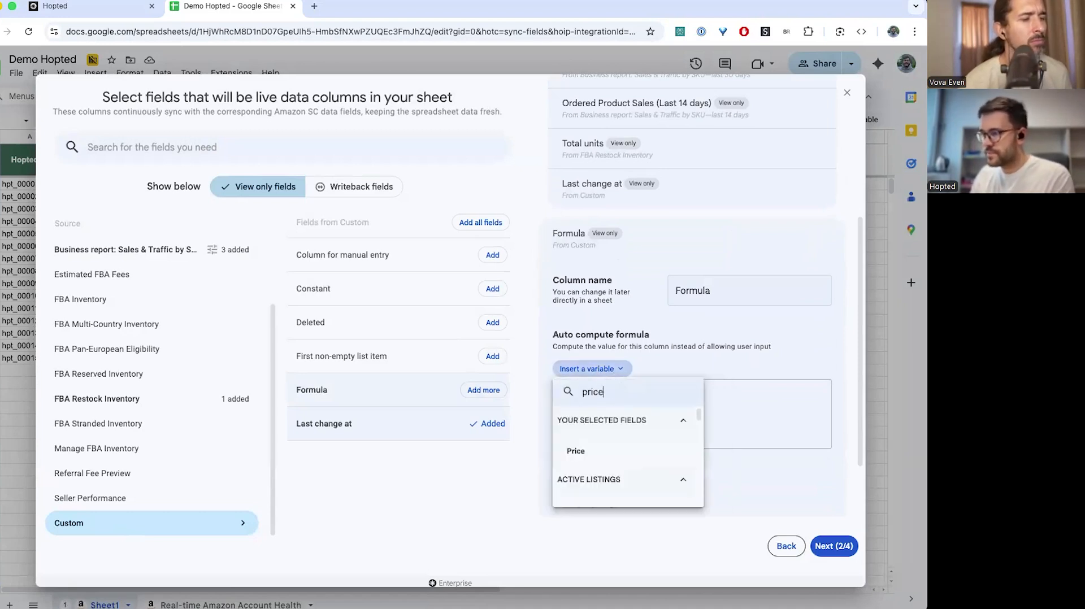
click(604, 452)
click(668, 291)
text(Inventory valuation)
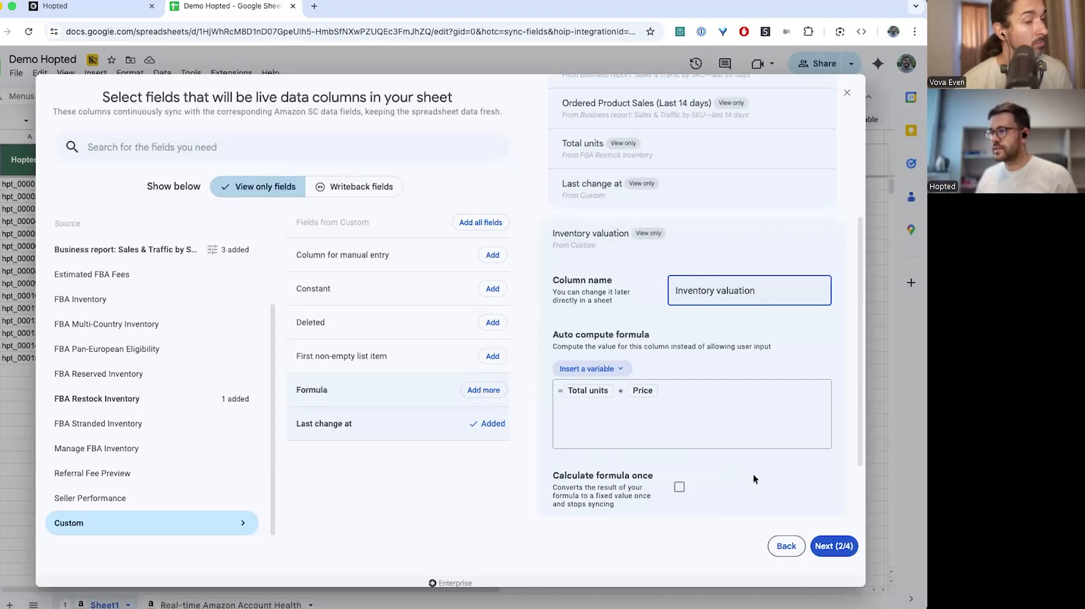
click(697, 235)
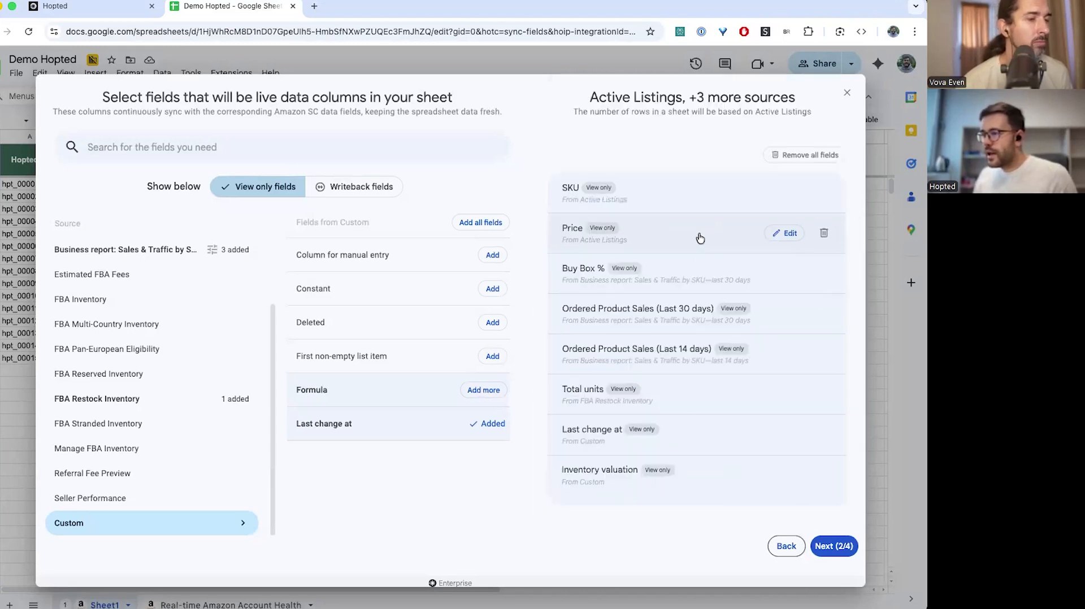
Confirm the updated sync, keeping the Buy Box % filter and every-4-hours refresh, then view the sheet
click(834, 545)
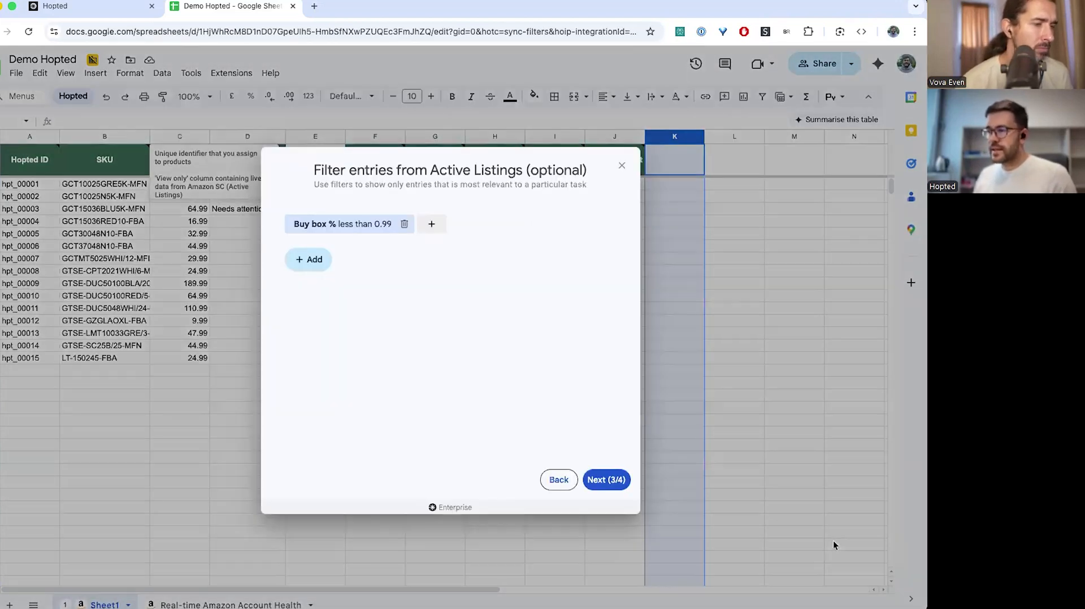
click(552, 484)
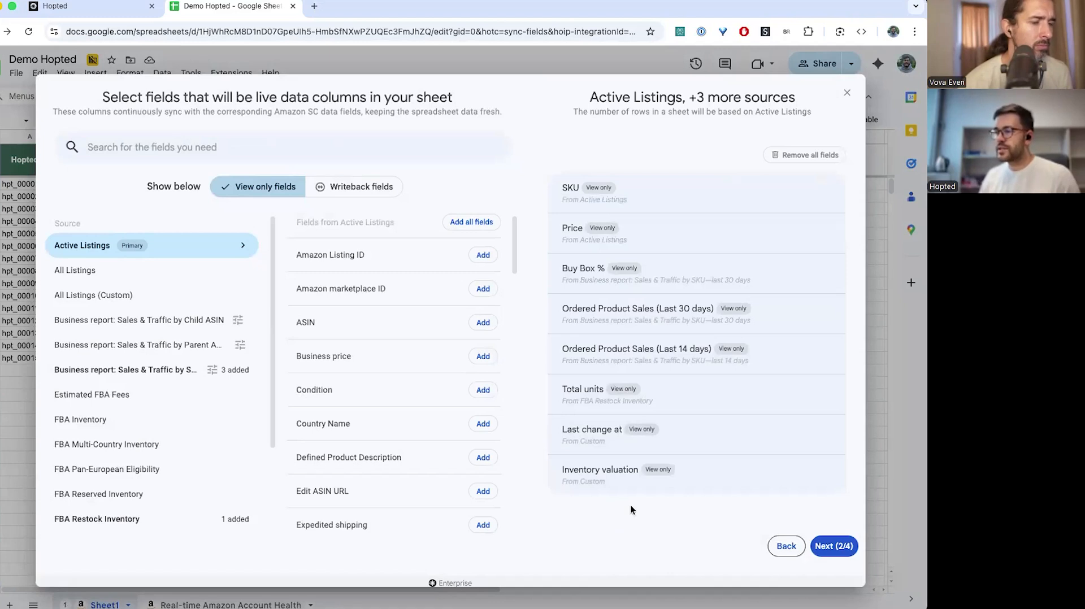
click(827, 547)
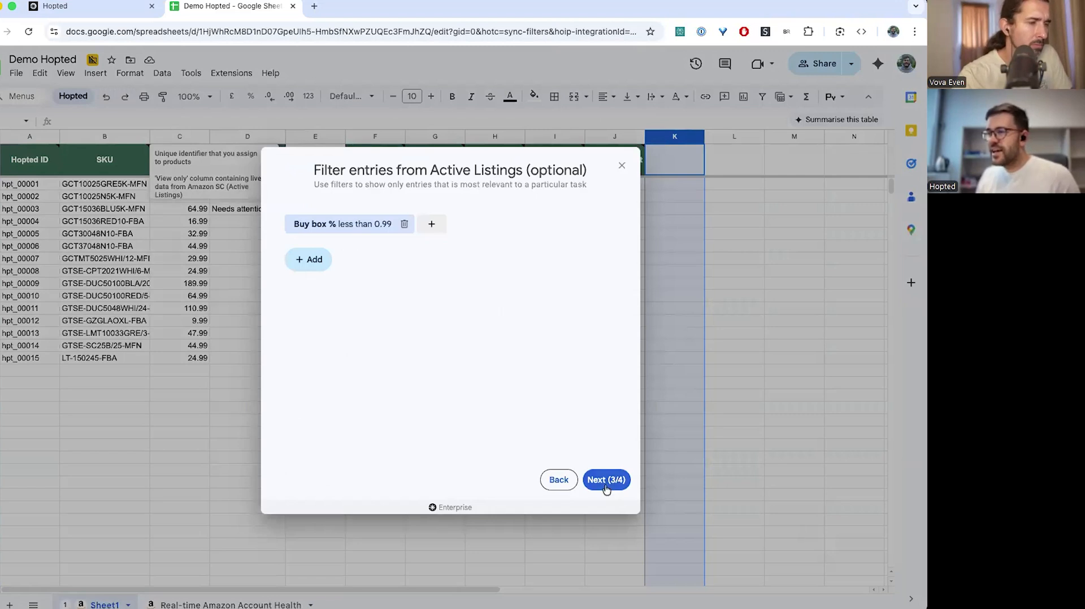
click(605, 481)
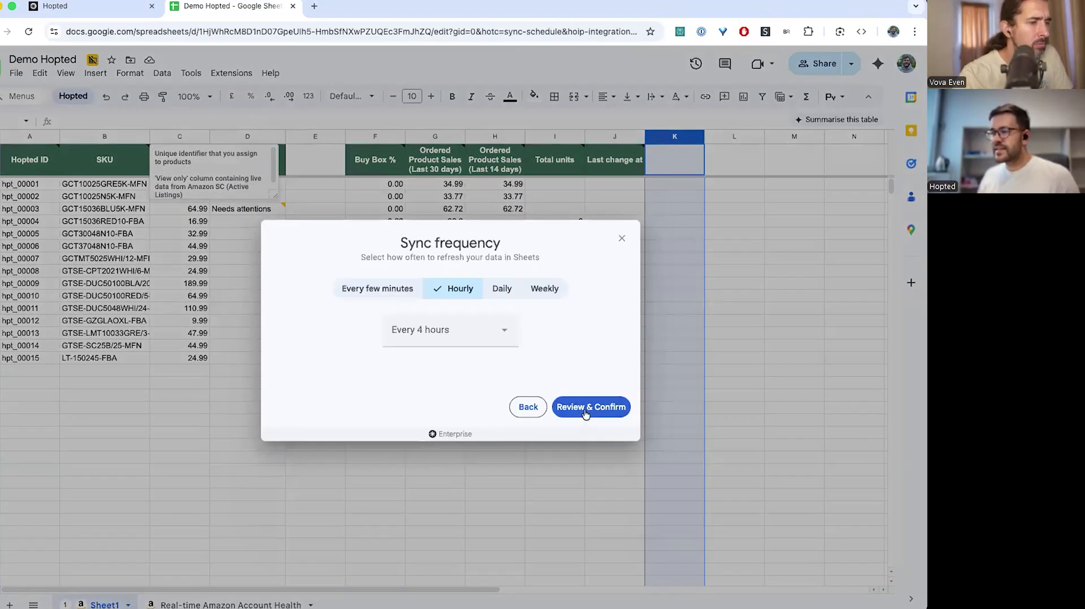
click(585, 410)
click(450, 474)
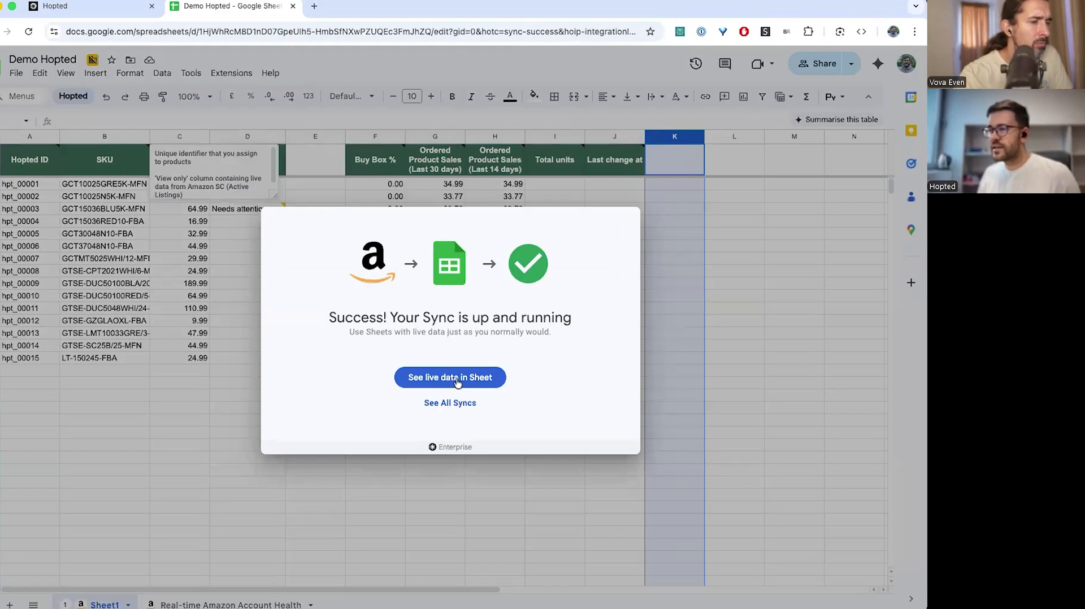
click(458, 382)
Back in the sheet, check the formula behind K5's 164.95 value and retitle column K from Inventory valuation to Revenue
click(670, 184)
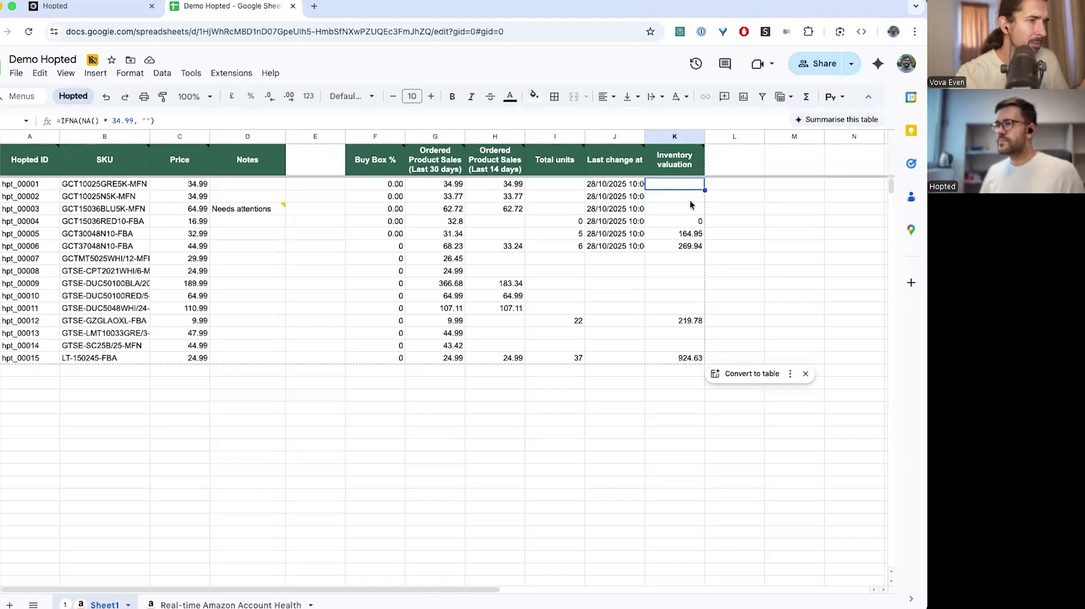
click(692, 235)
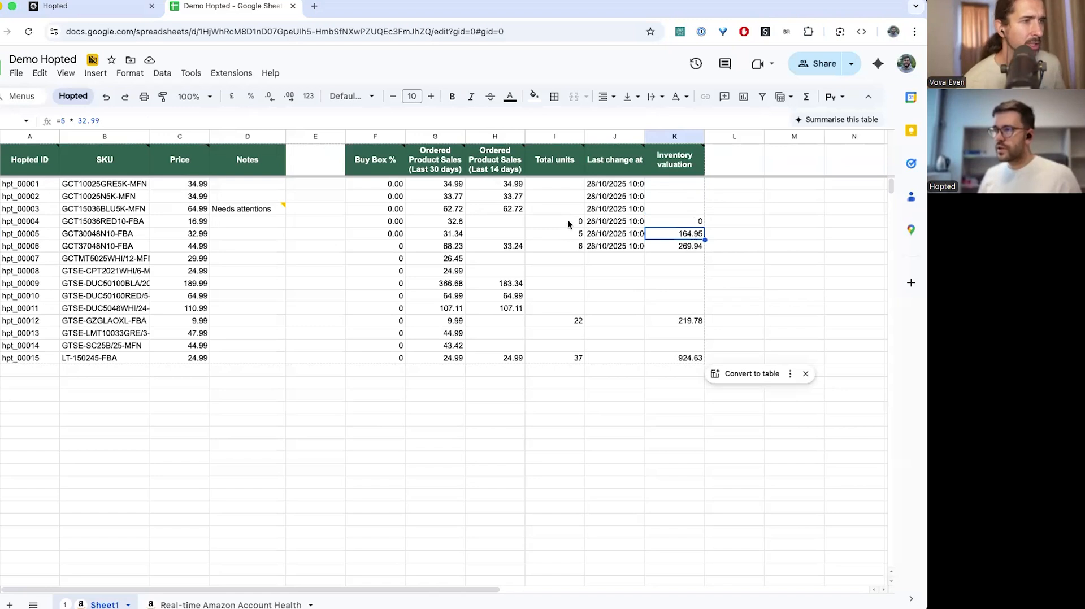
click(757, 245)
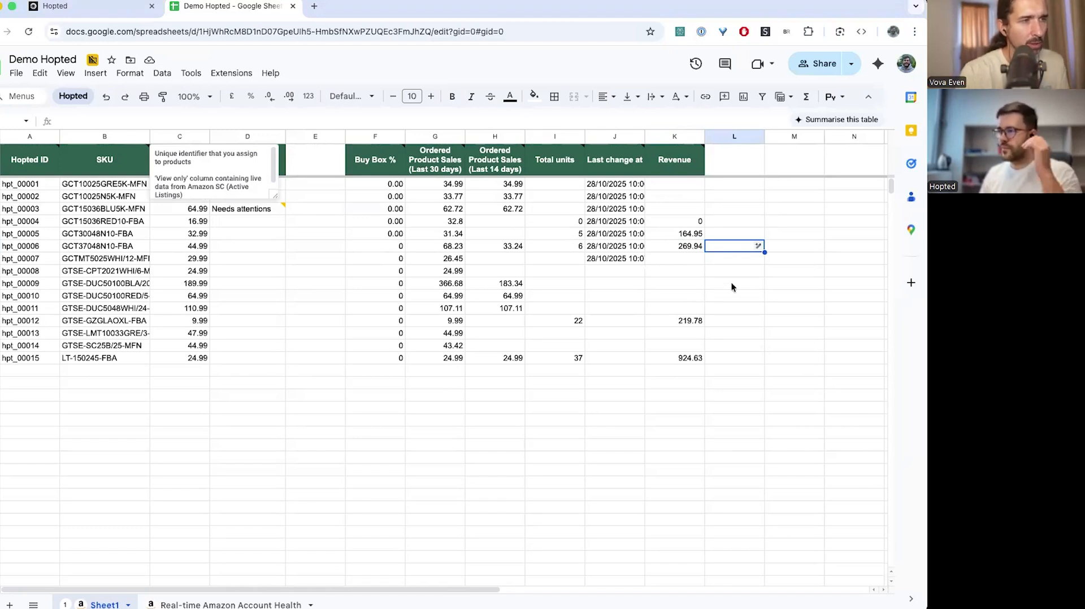
Inspect the Revenue values and the 28/10/2025 10:07 Last change at timestamps, including hpt_00007's
click(730, 283)
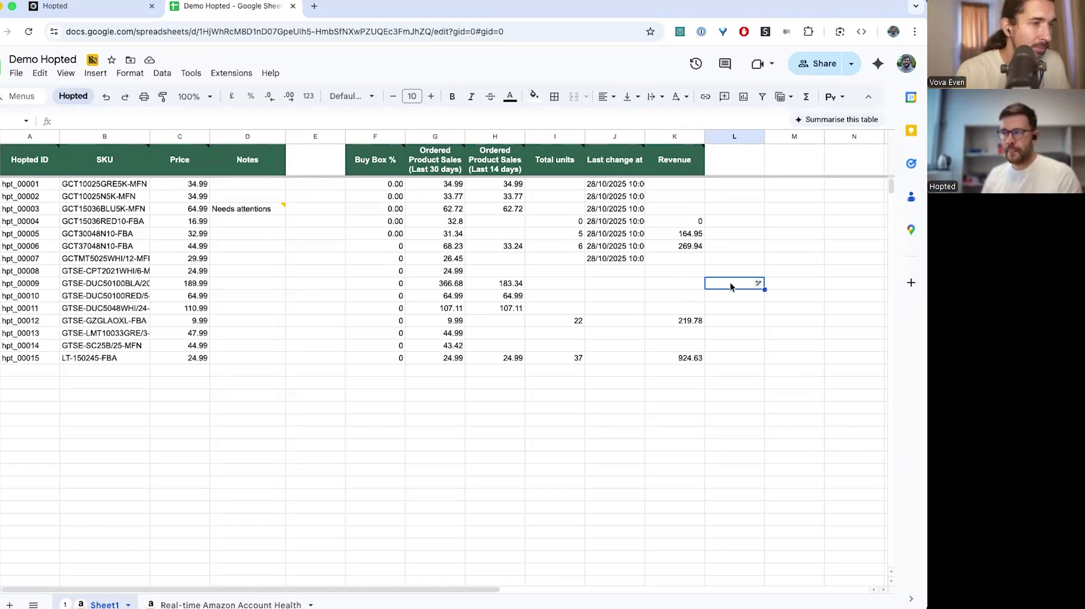
click(726, 312)
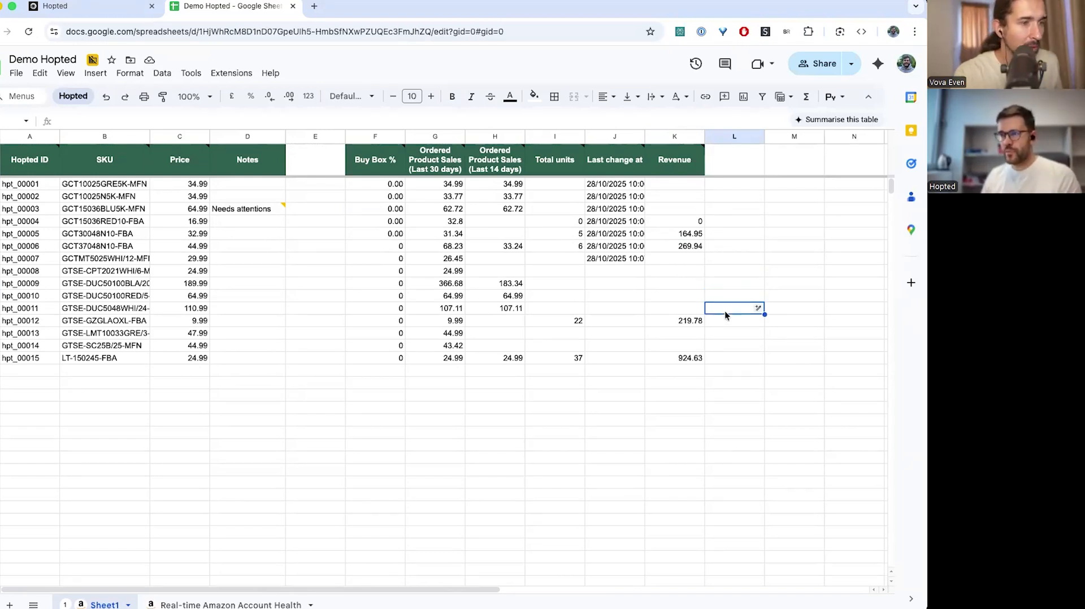
click(737, 257)
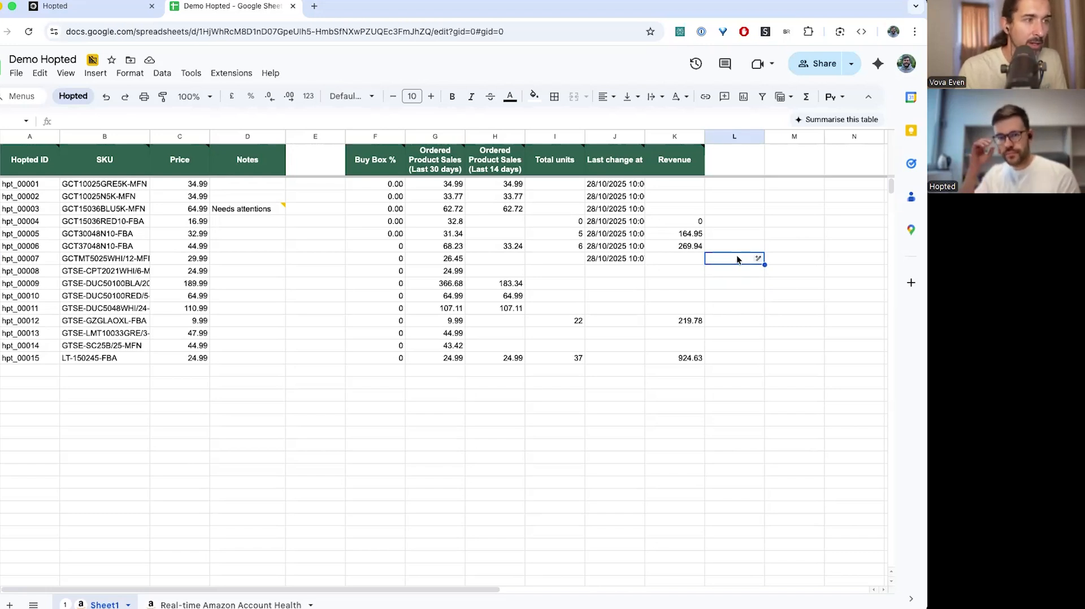
click(737, 274)
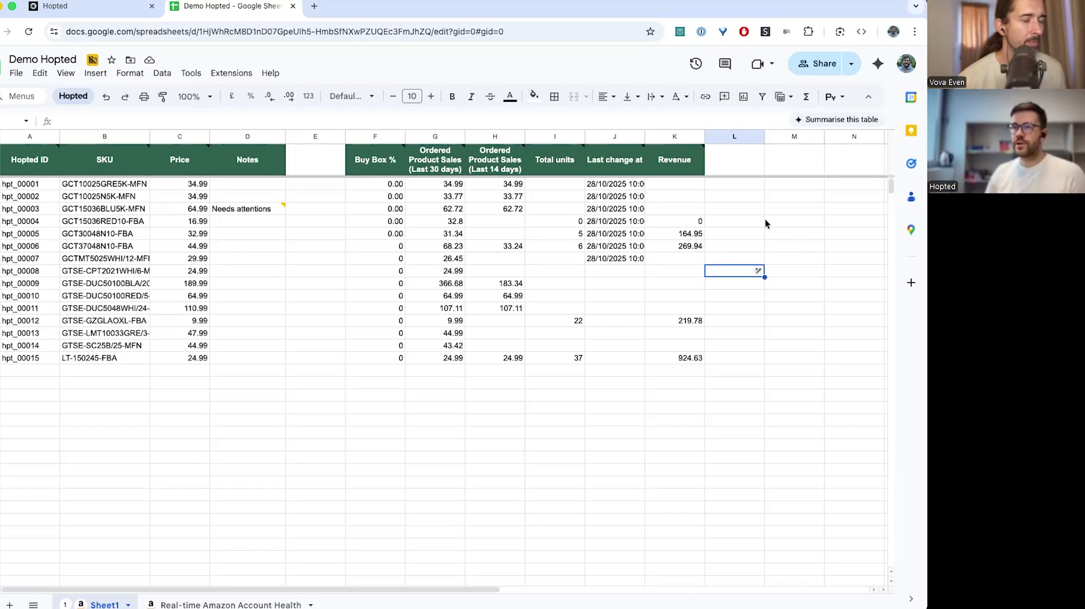
click(708, 219)
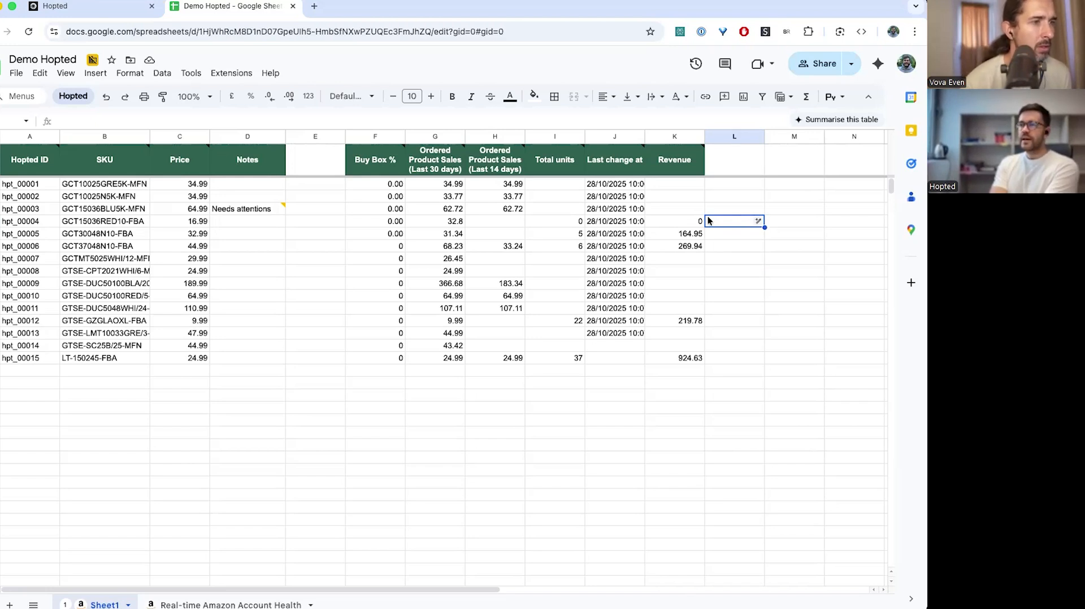
click(611, 262)
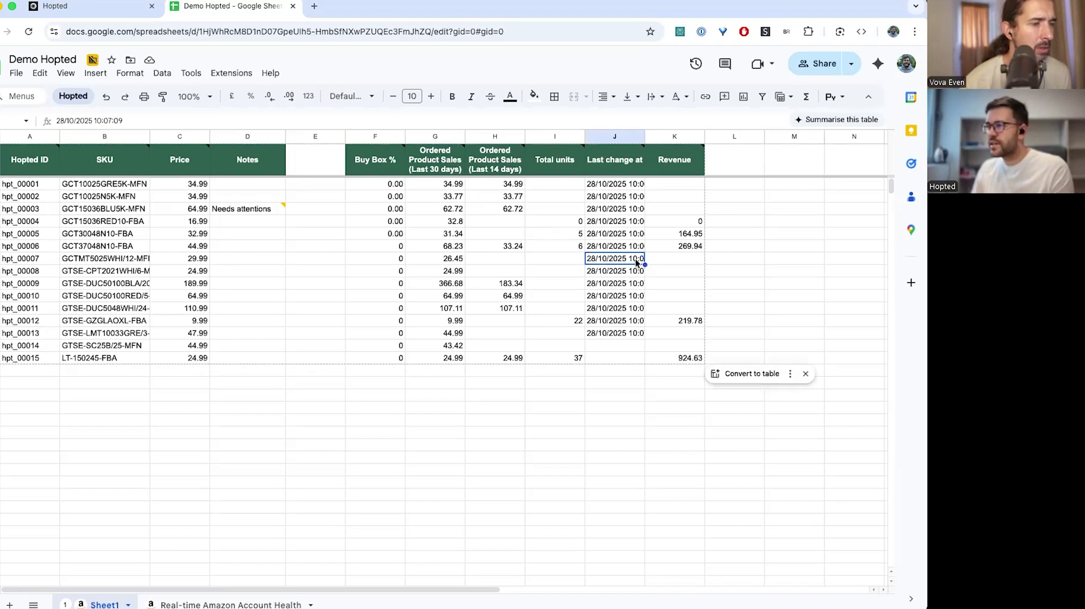
scroll(636, 259, right, 2)
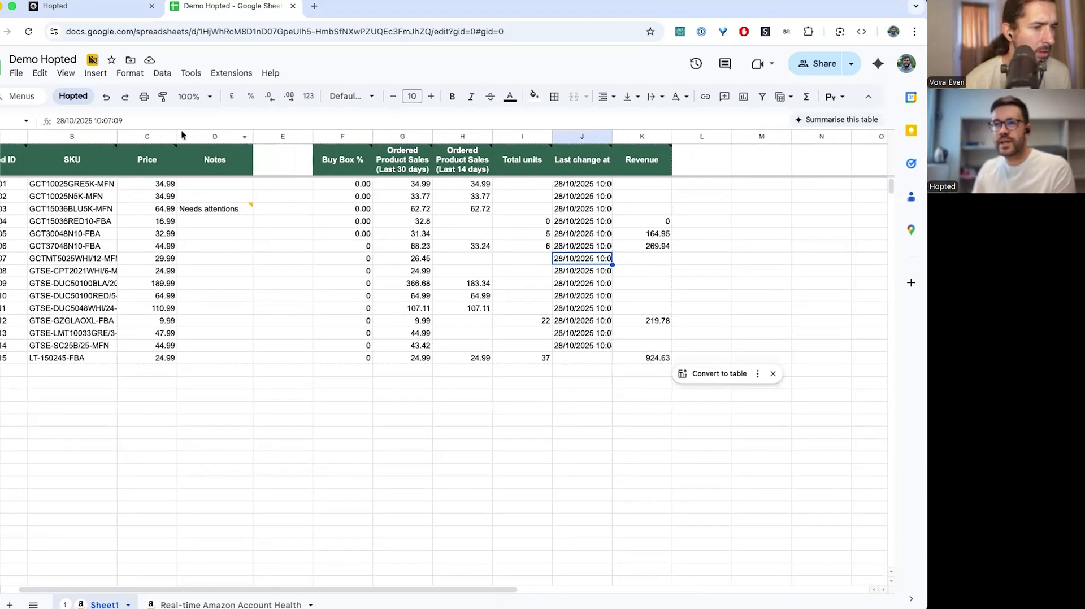
Search for 'product name' and add Product name to the Active Listings sync's selected fields
click(67, 96)
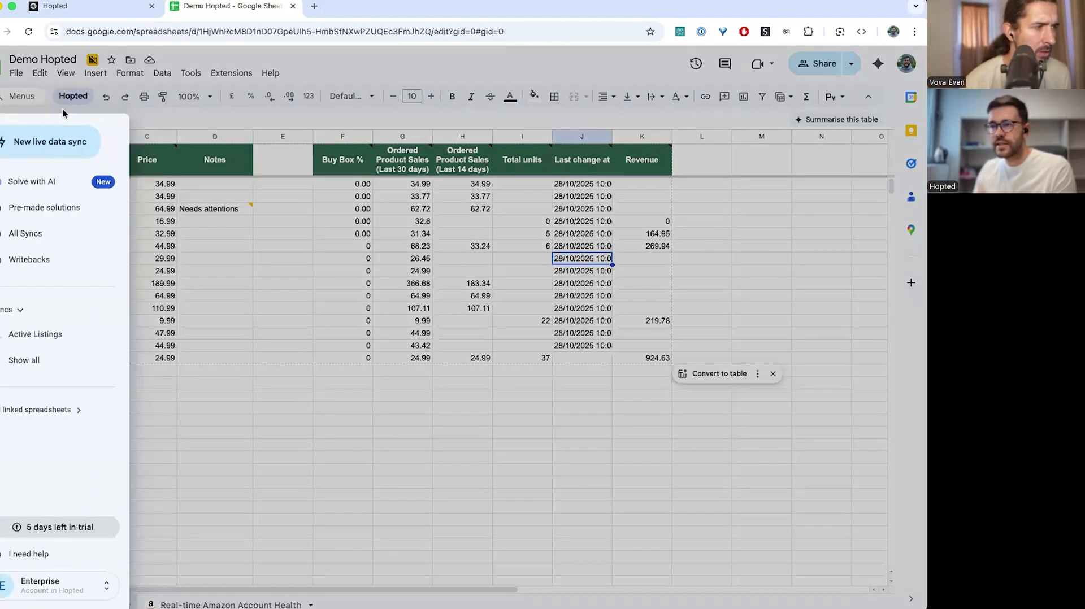
click(56, 335)
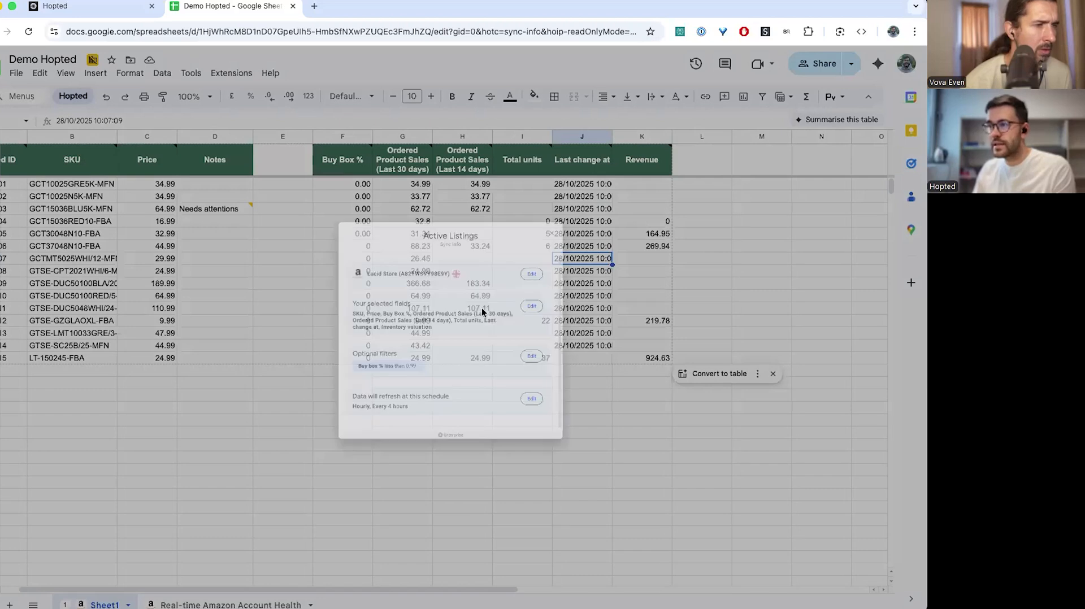
click(584, 289)
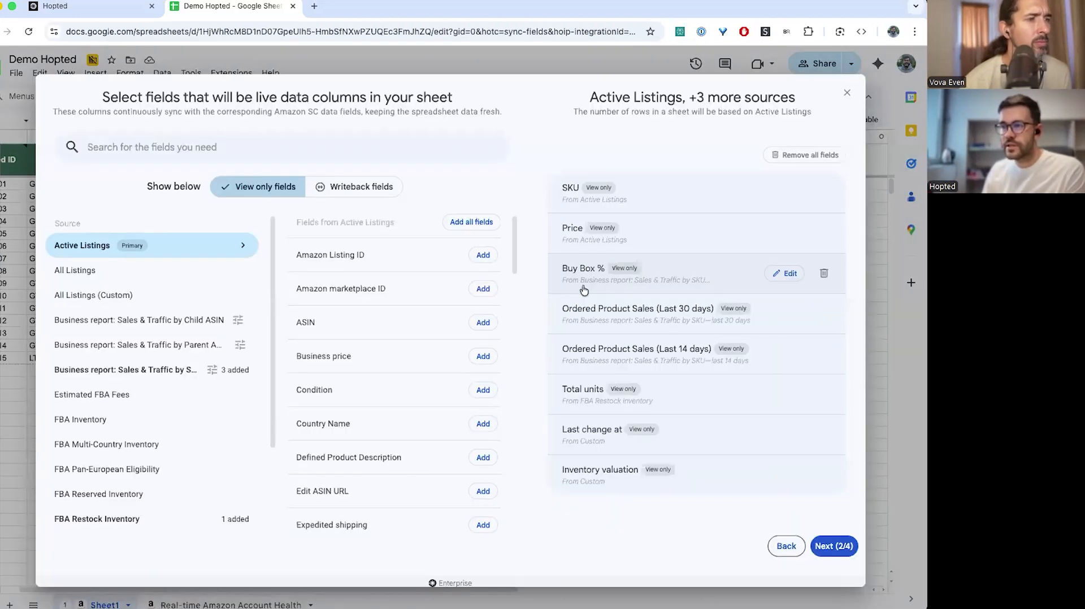
click(301, 148)
text(product)
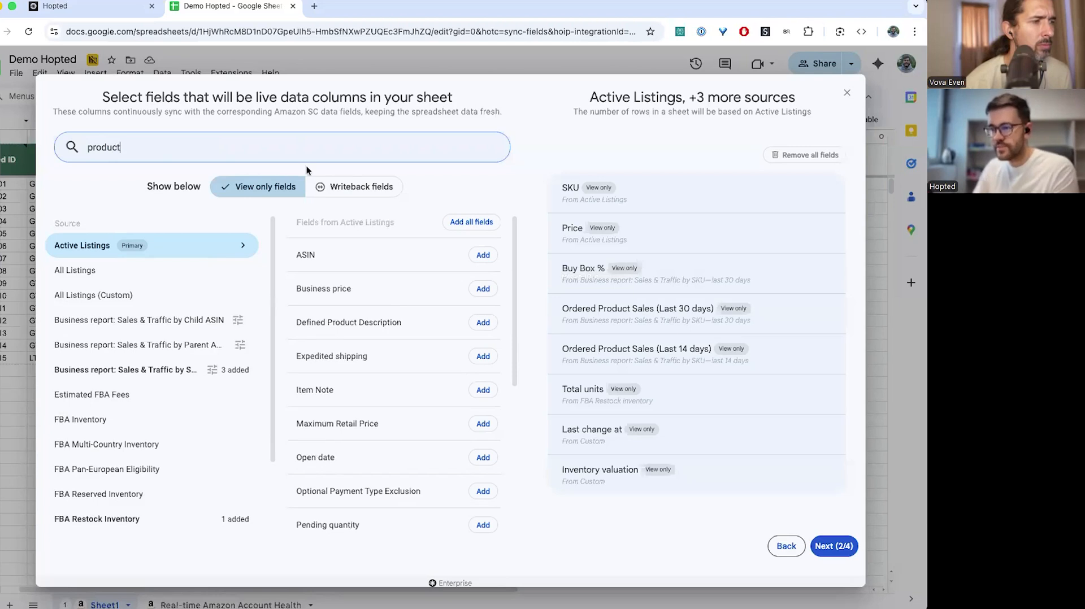
text( name)
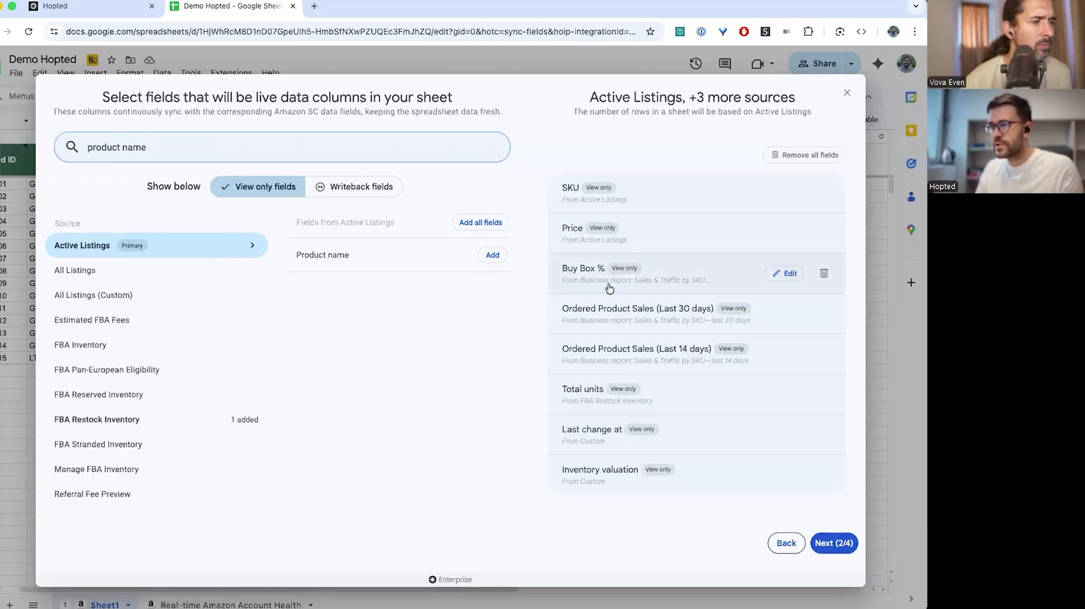
click(493, 255)
Show the fields available from the Custom source
scroll(703, 383, down, 1)
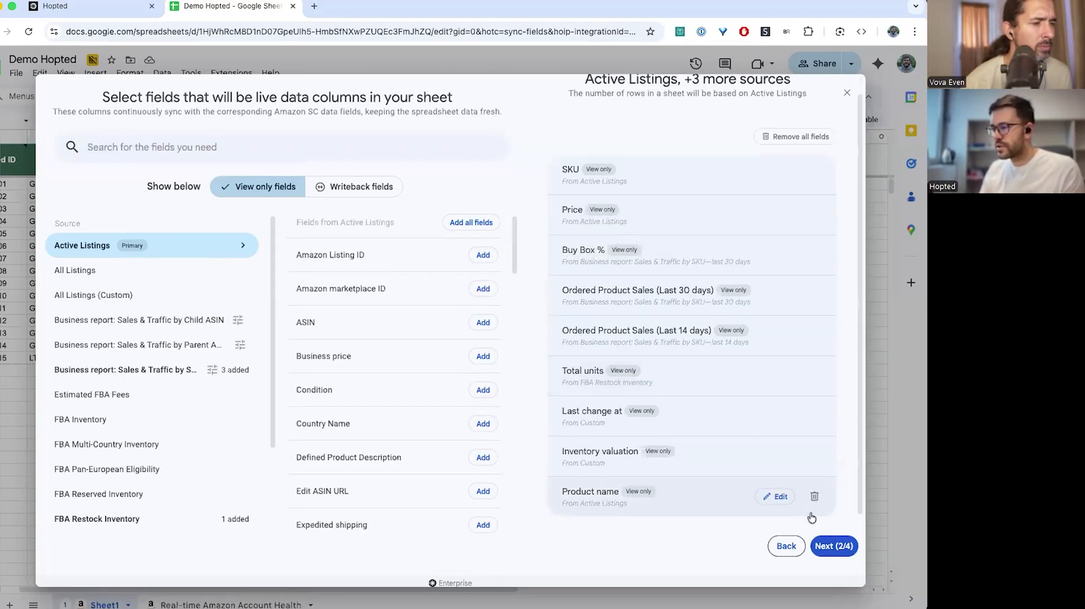
scroll(127, 474, down, 2)
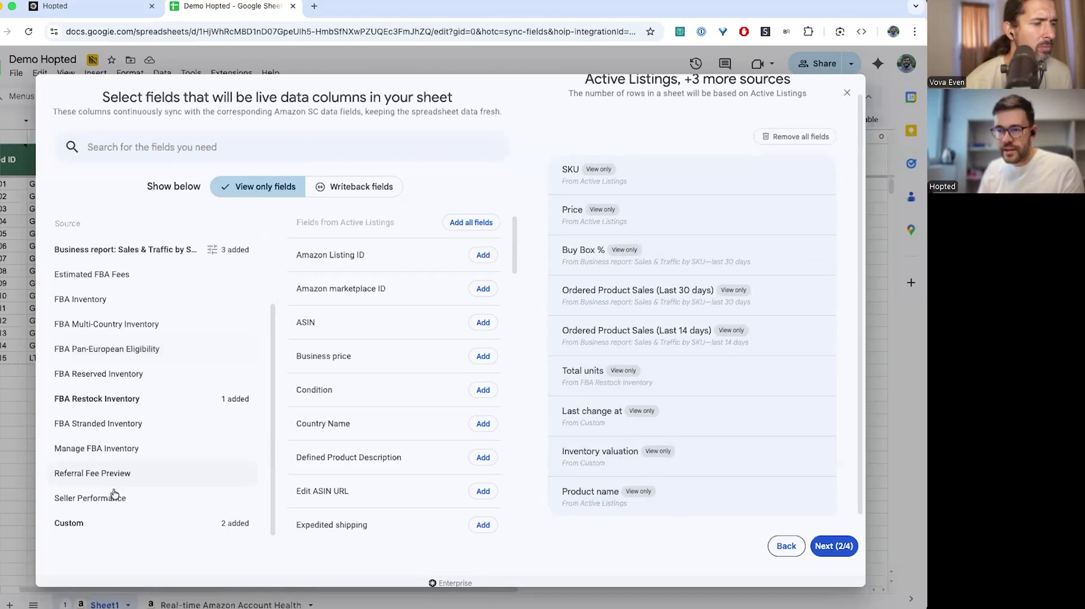
click(69, 528)
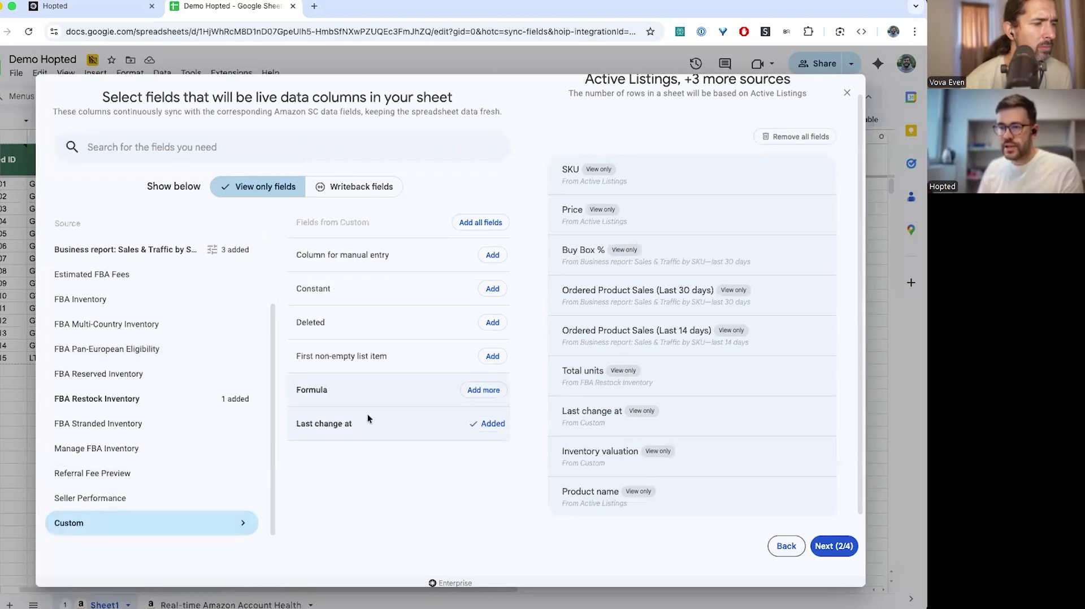
Add another Formula field and begin its auto-compute formula with =AI("
click(475, 390)
click(676, 500)
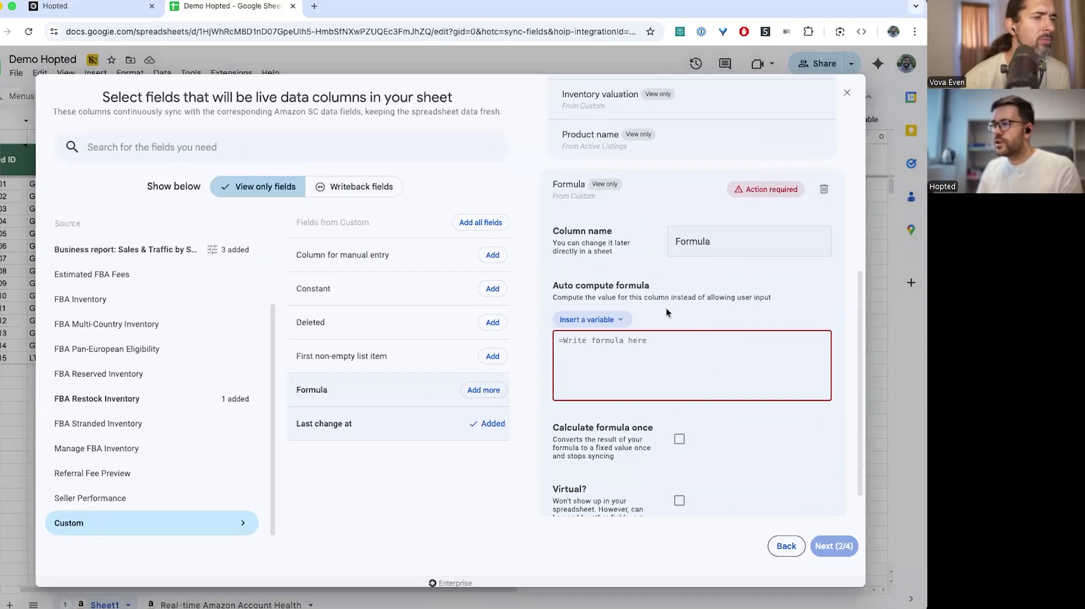
click(625, 350)
text(=A)
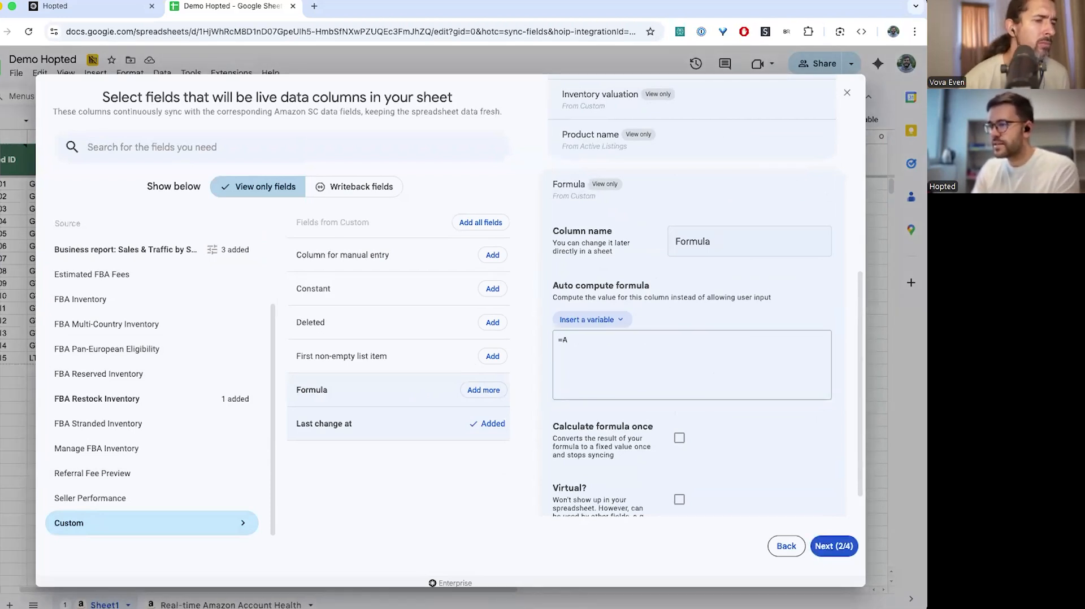
text(I()
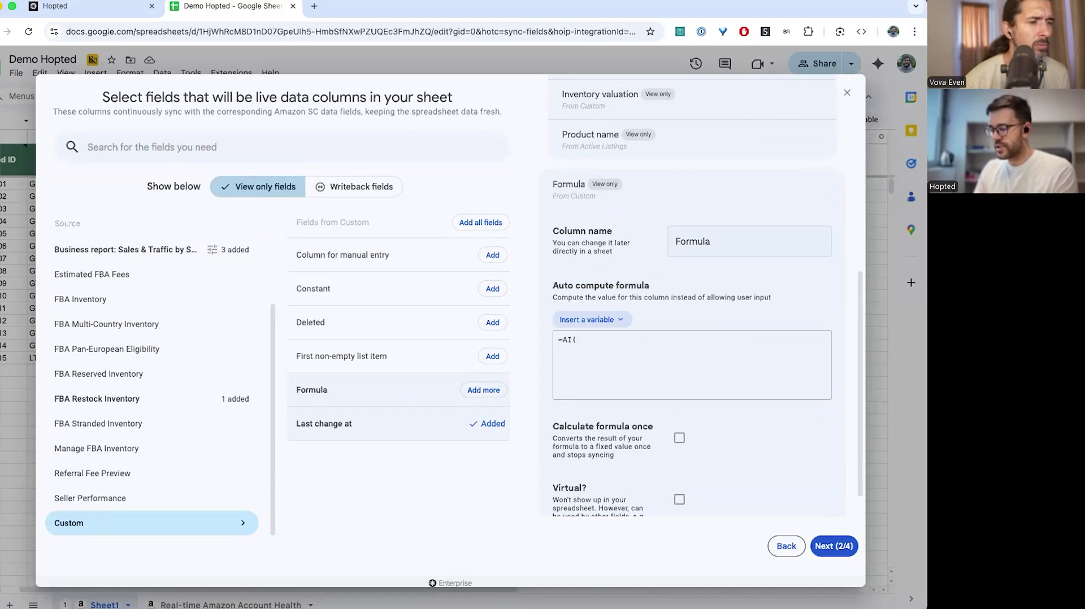
text(")
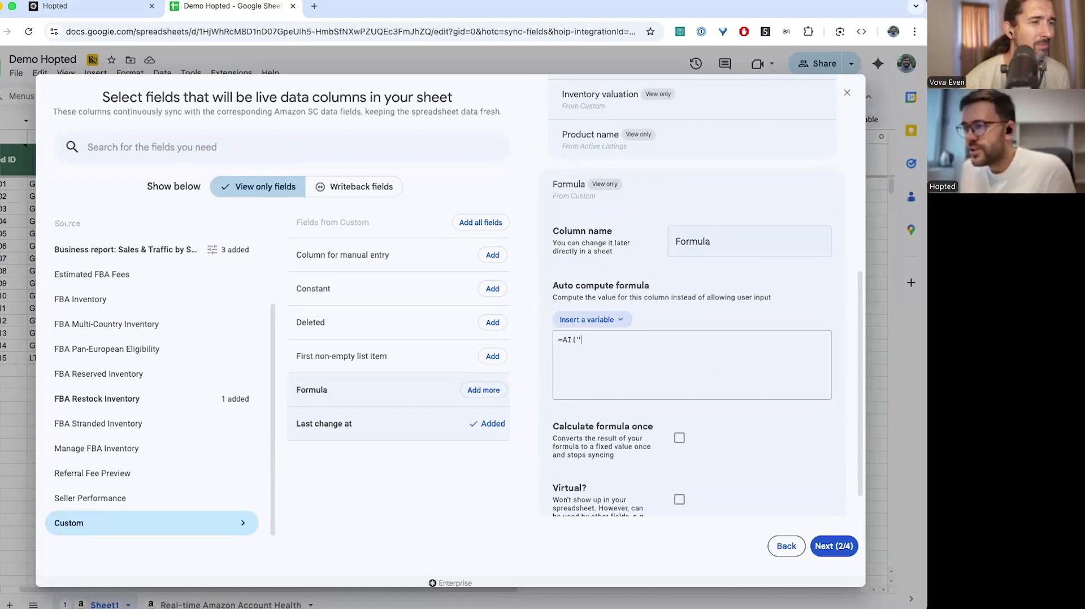
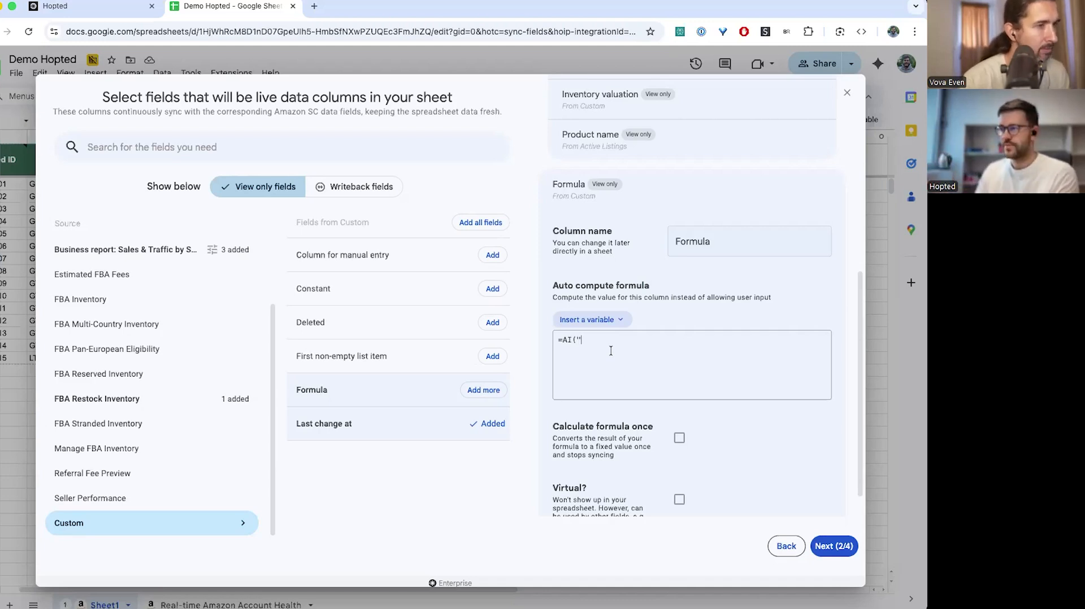
Add another Formula field from the Custom source to the sync's selected columns
click(82, 525)
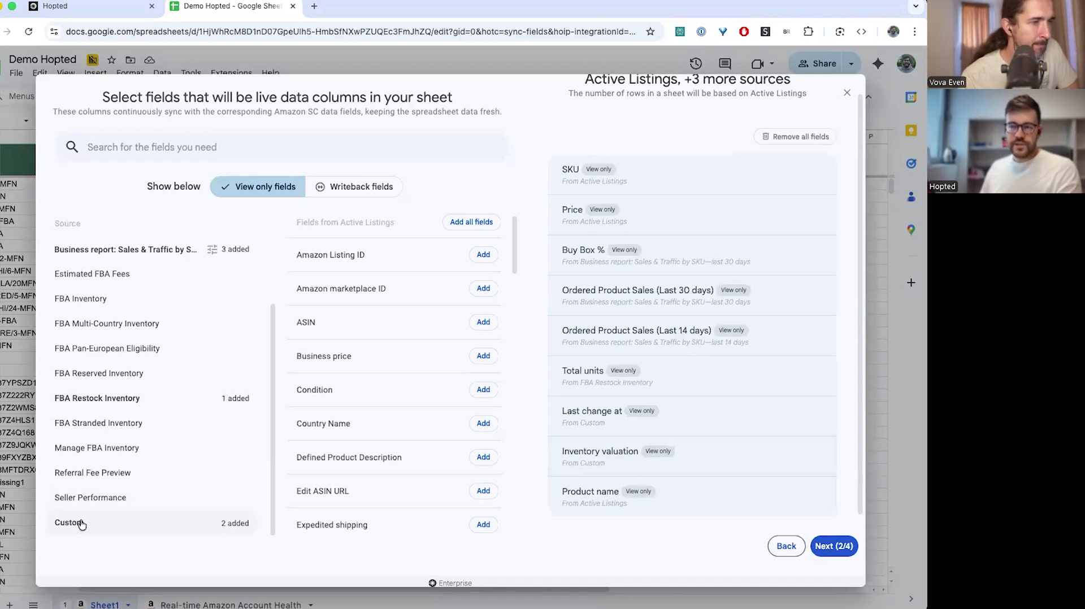
click(82, 524)
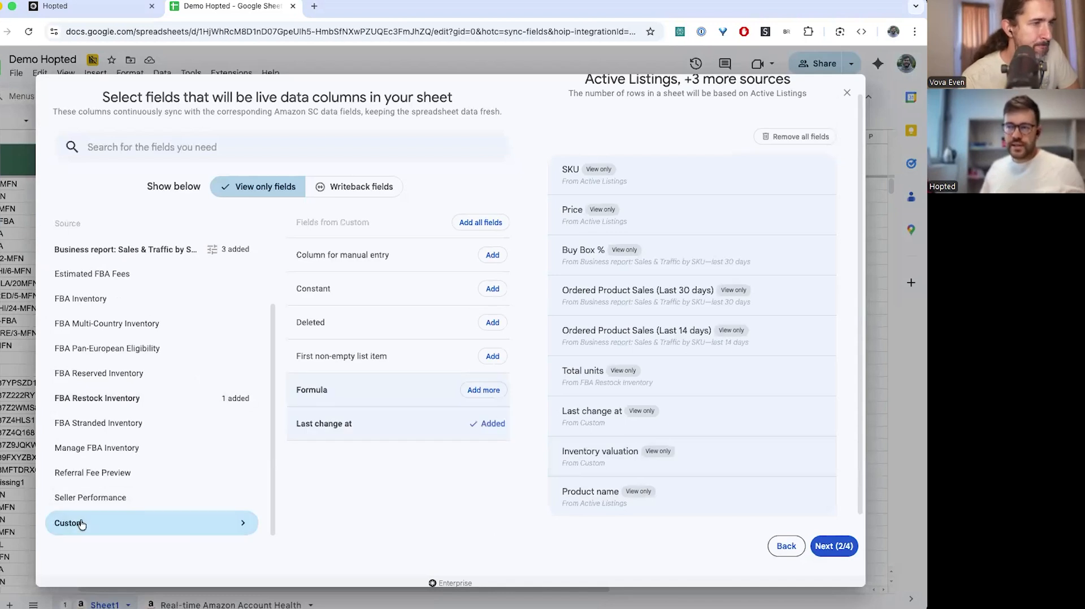
click(476, 391)
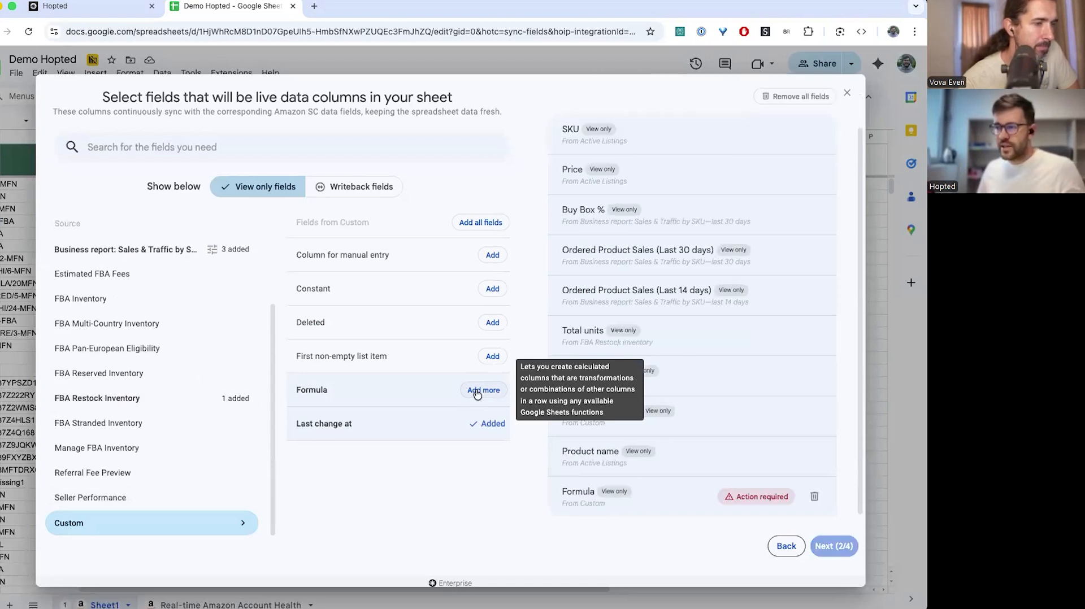
Rename the Formula field to Labels/tags with =AI("Categorize this title with a single word as a label: " plus Product name
click(668, 501)
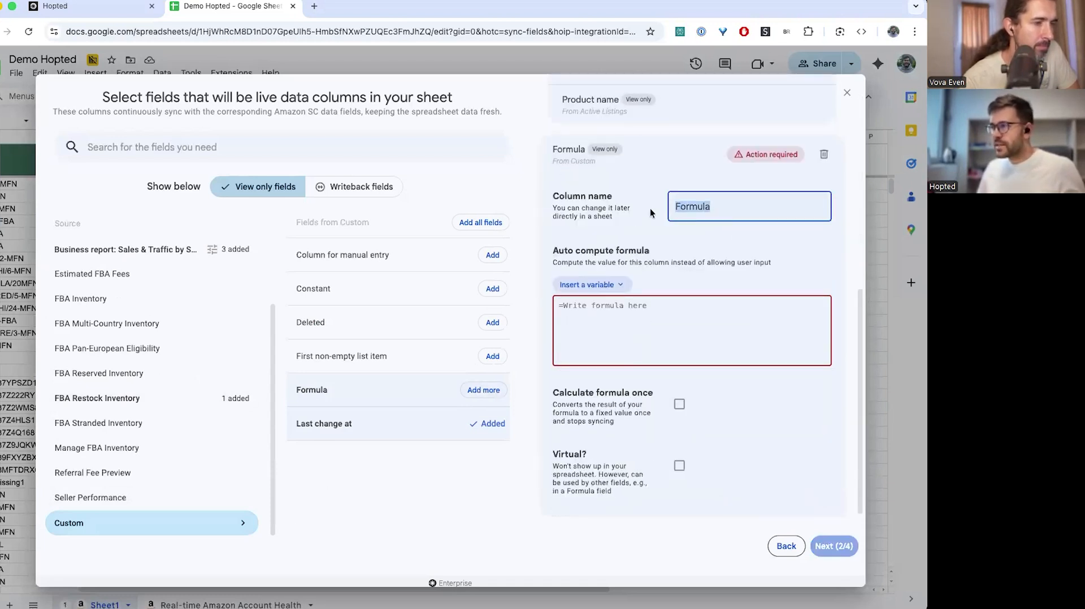
text(Labels/tags)
key(Tab)
key(Tab)
text(=AI(")
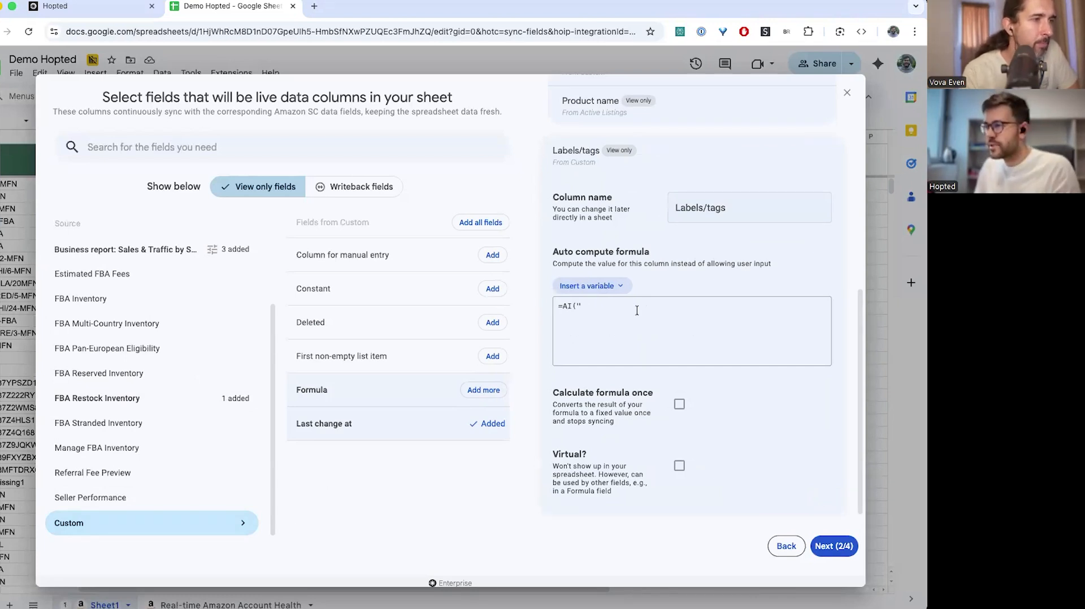
text(Categorize this title with a s)
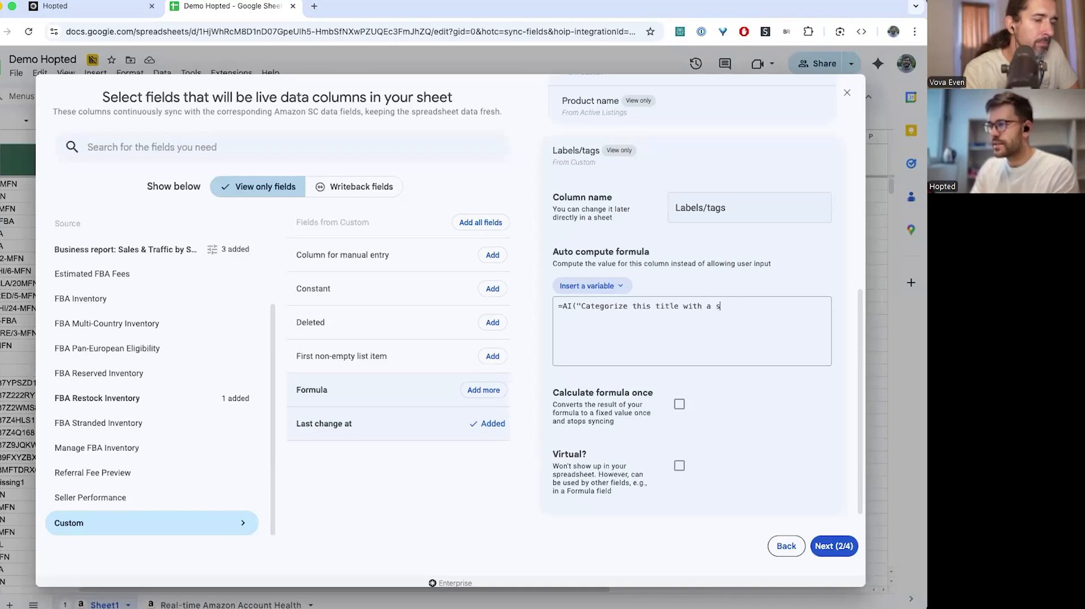
text(ingle word as a label)
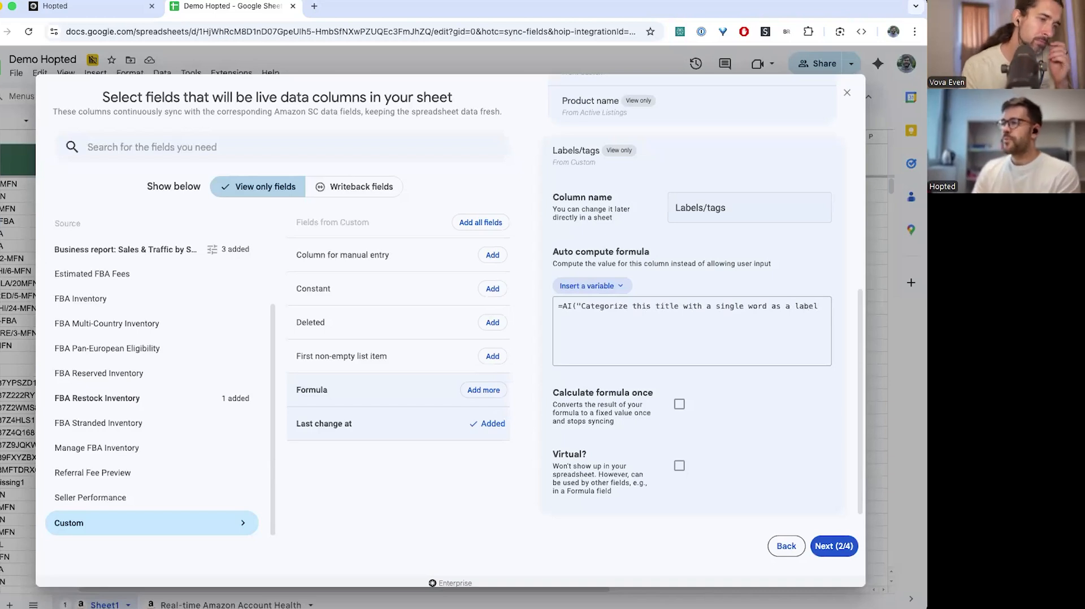
text(:)
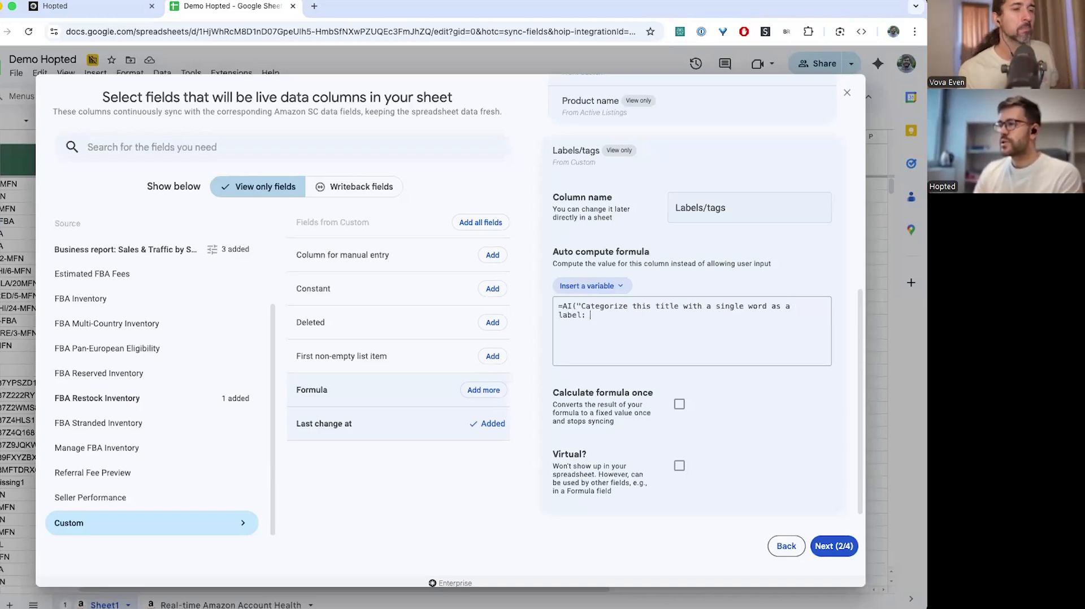
click(588, 287)
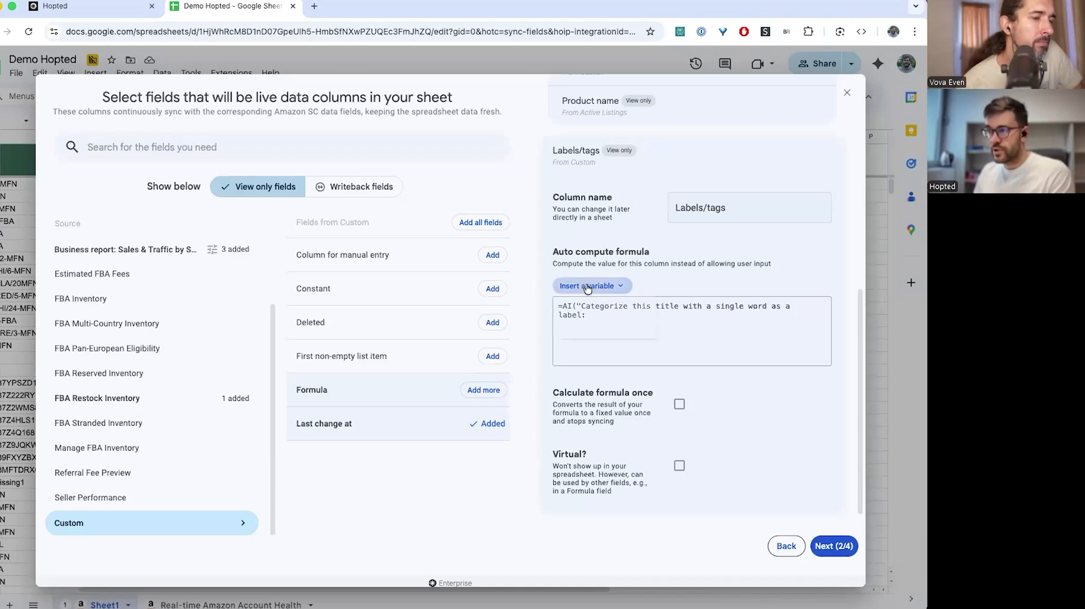
text(product)
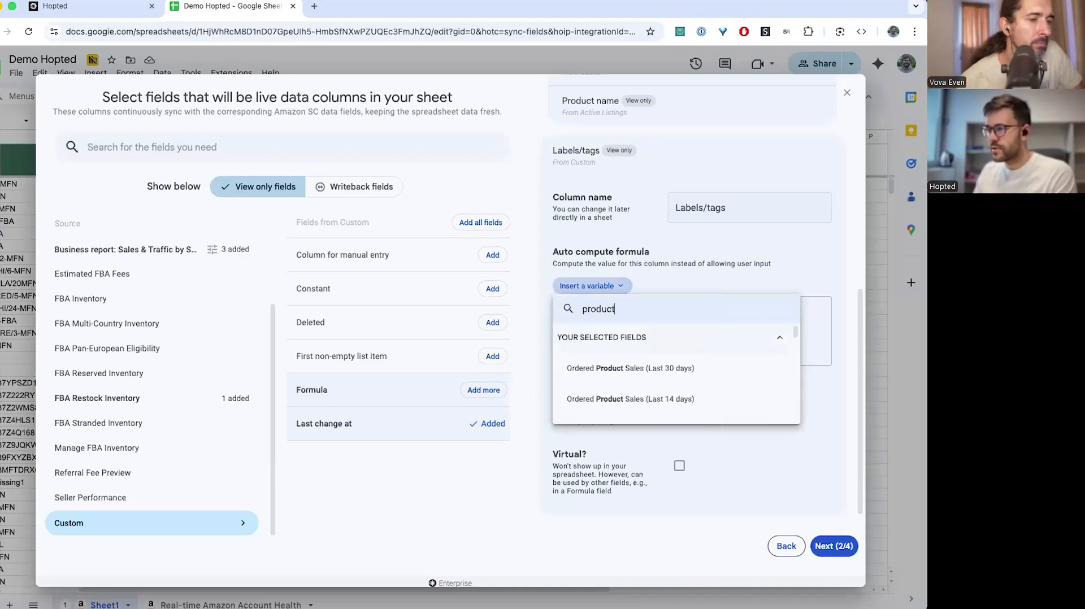
text( name)
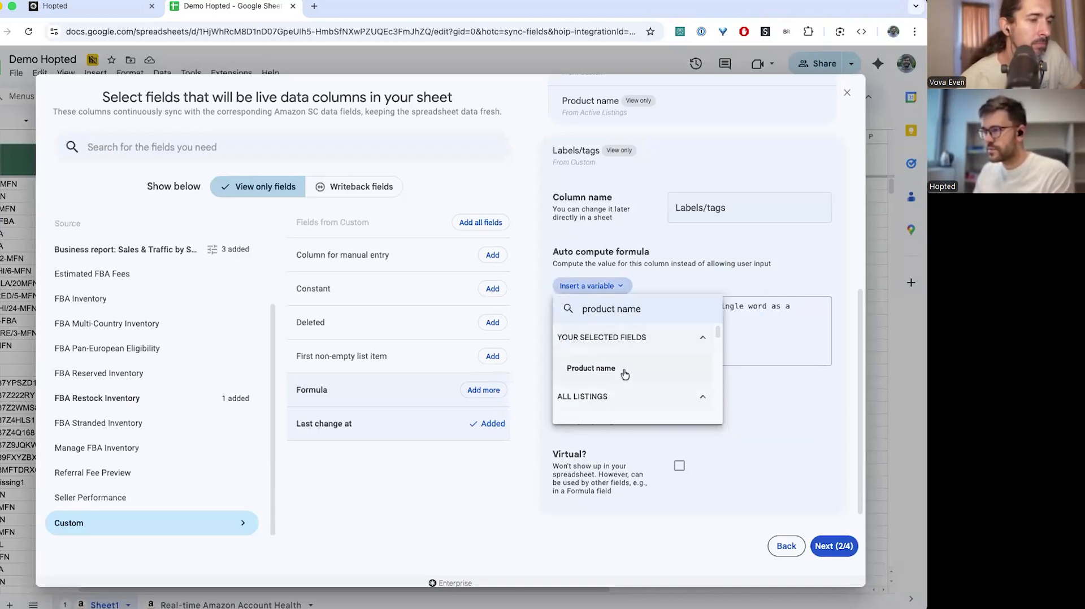
click(625, 374)
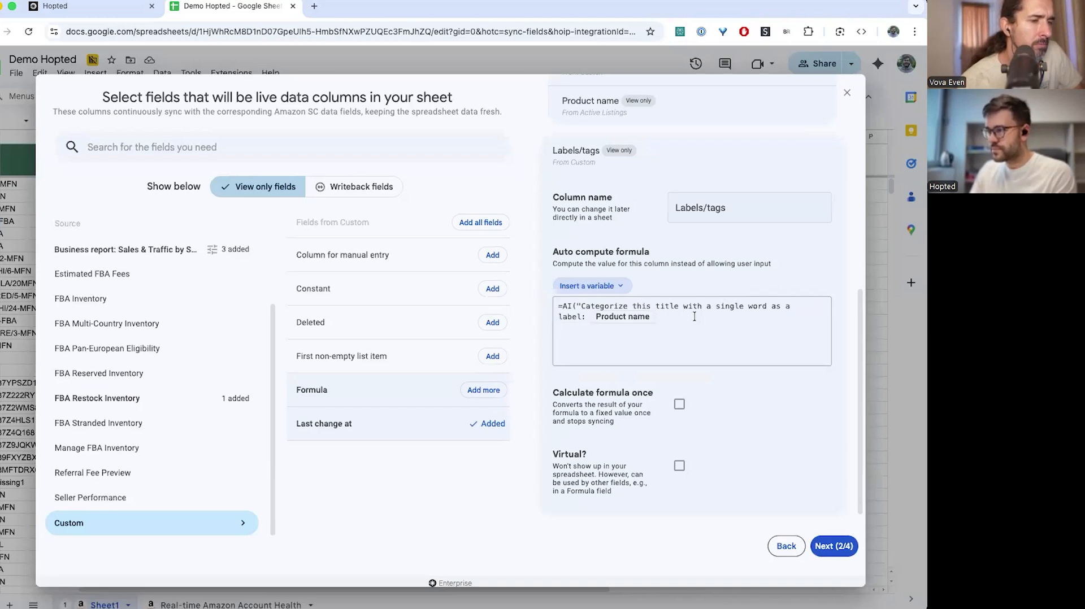
text("))
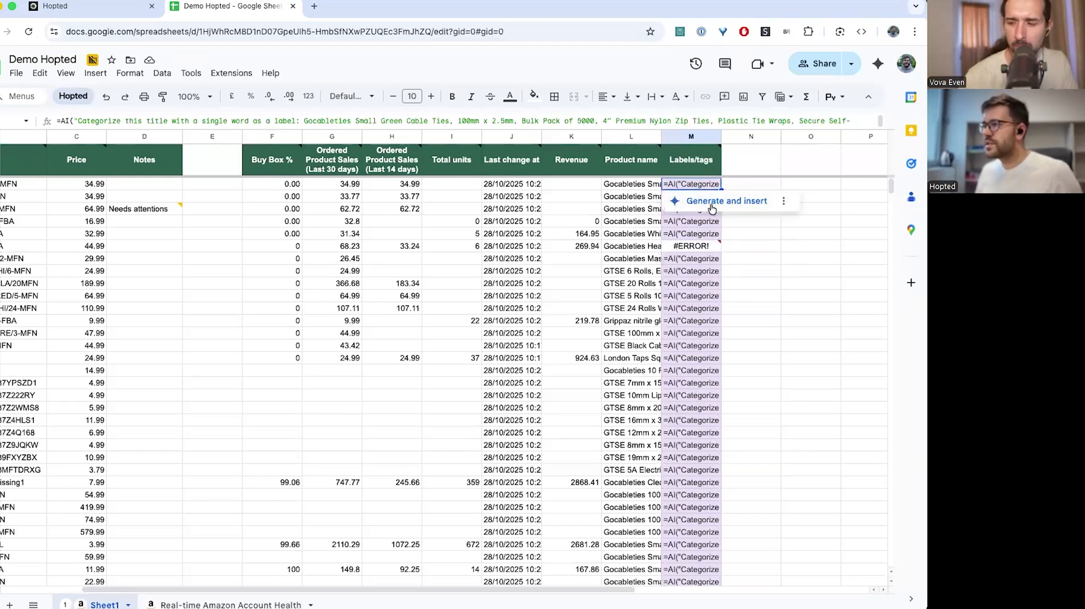
Generate AI labels for Labels/tags rows from M2 downward, yielding Cable ties, Tape, Drill bit and Gloves
click(727, 202)
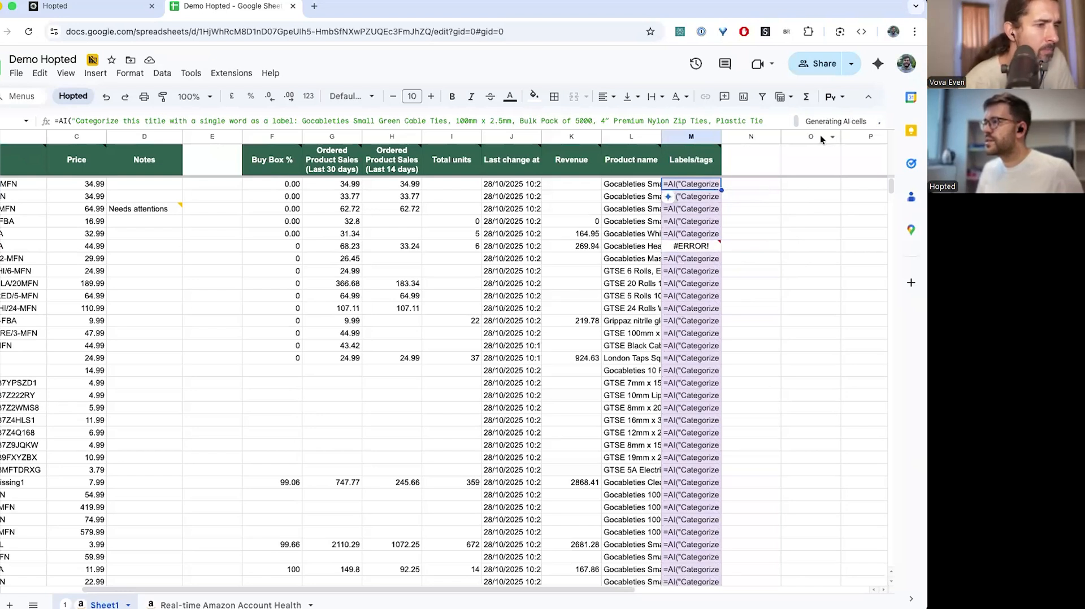
shift+click(697, 473)
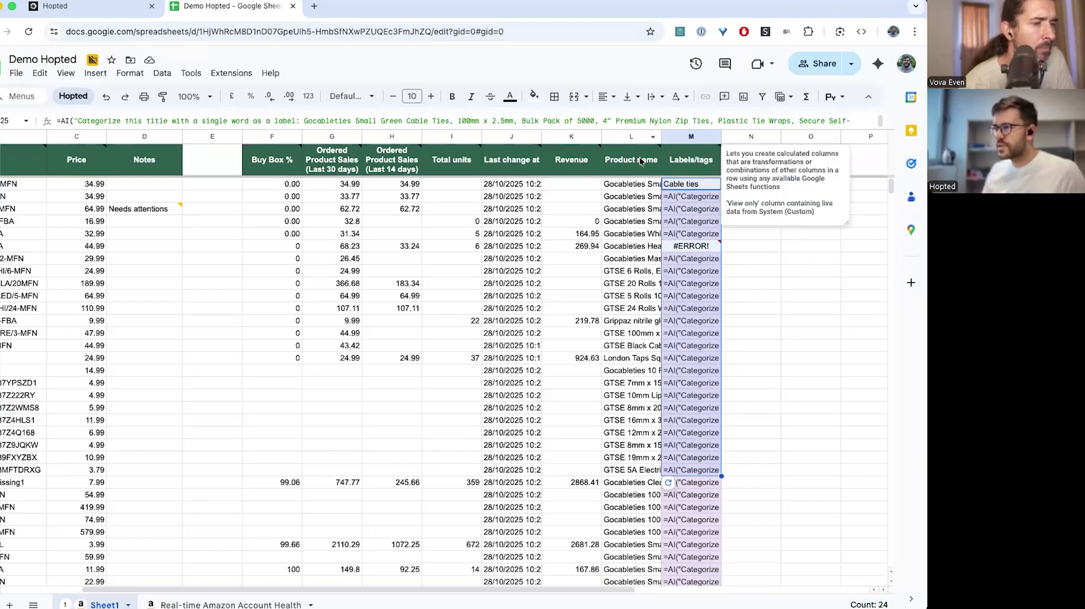
click(774, 269)
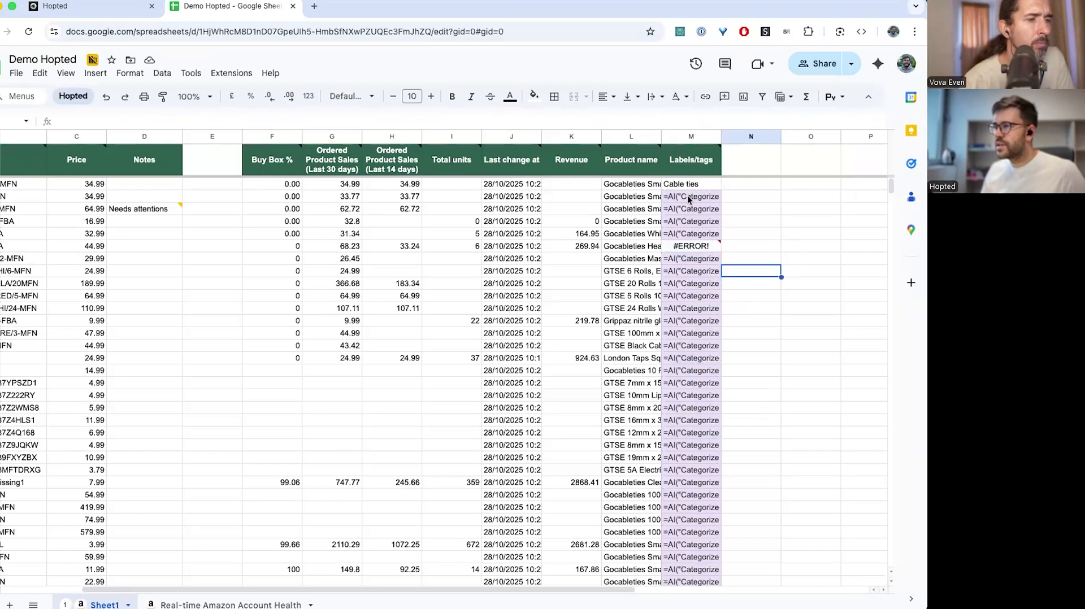
click(687, 199)
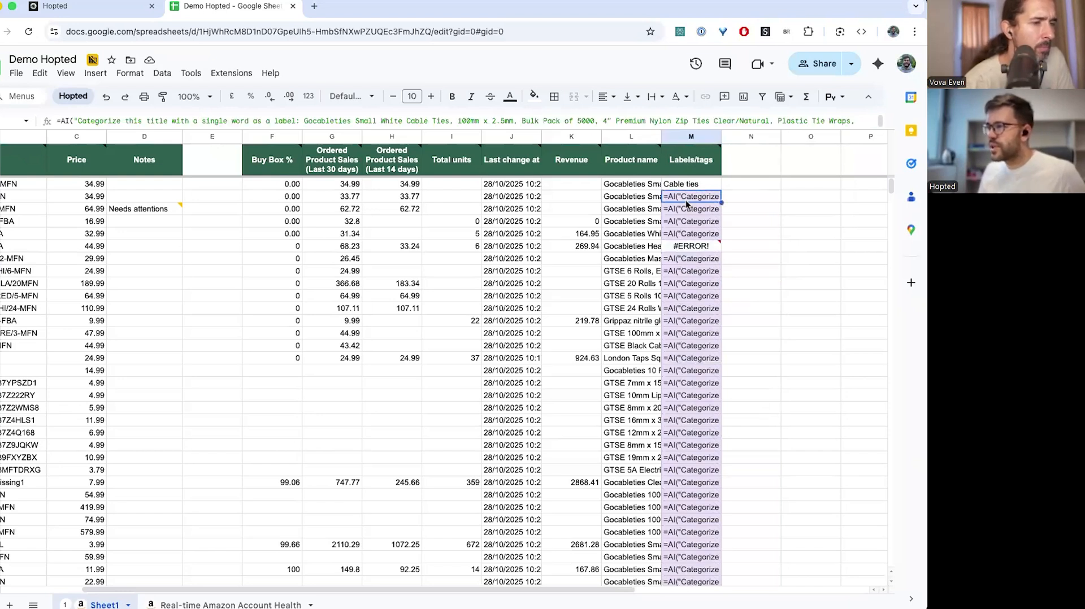
shift+click(695, 508)
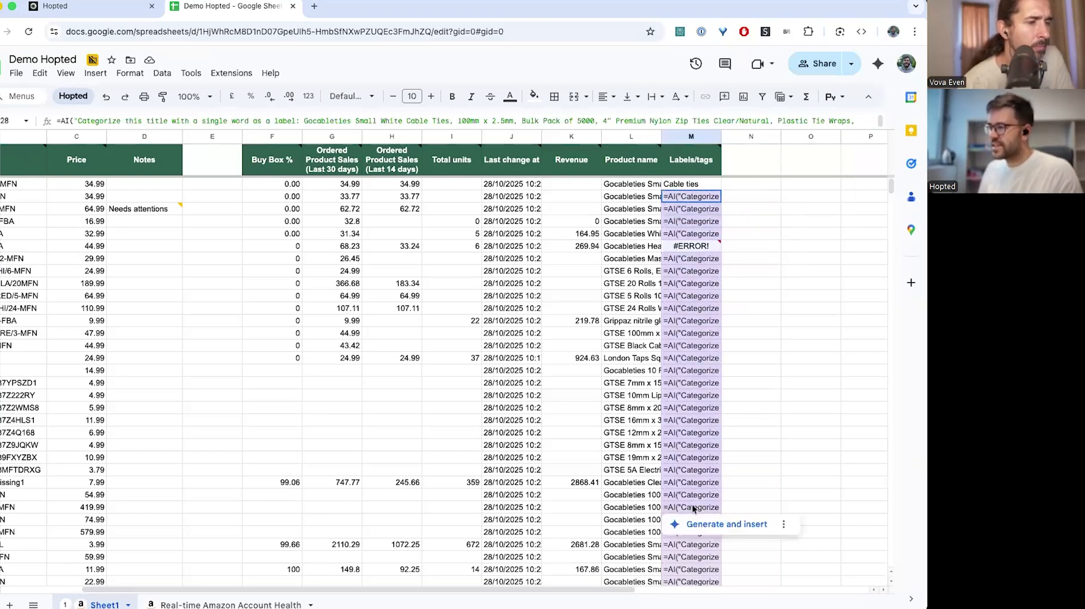
click(700, 526)
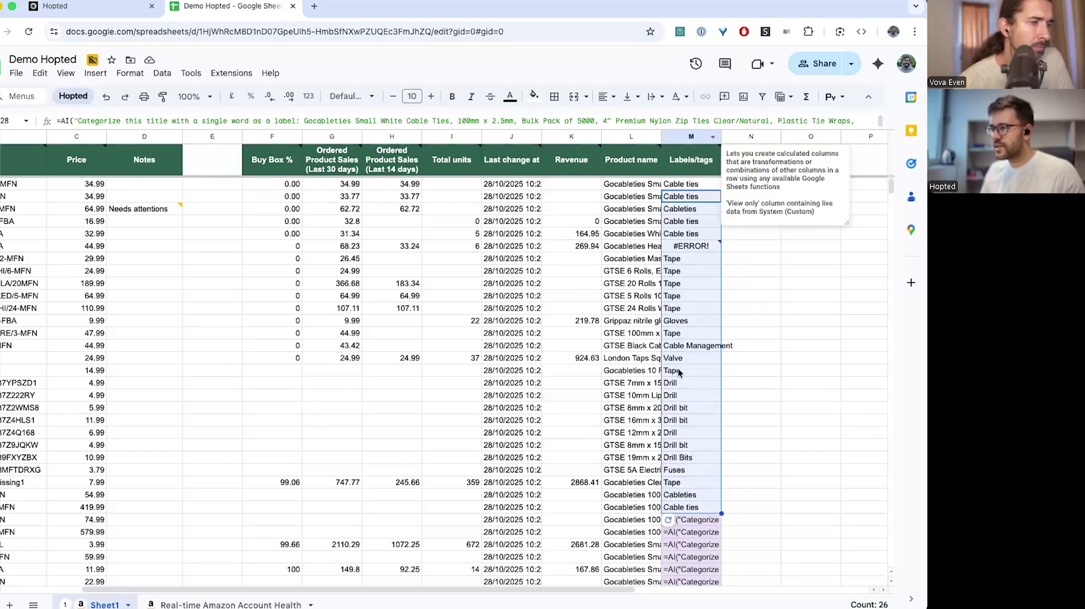
click(764, 333)
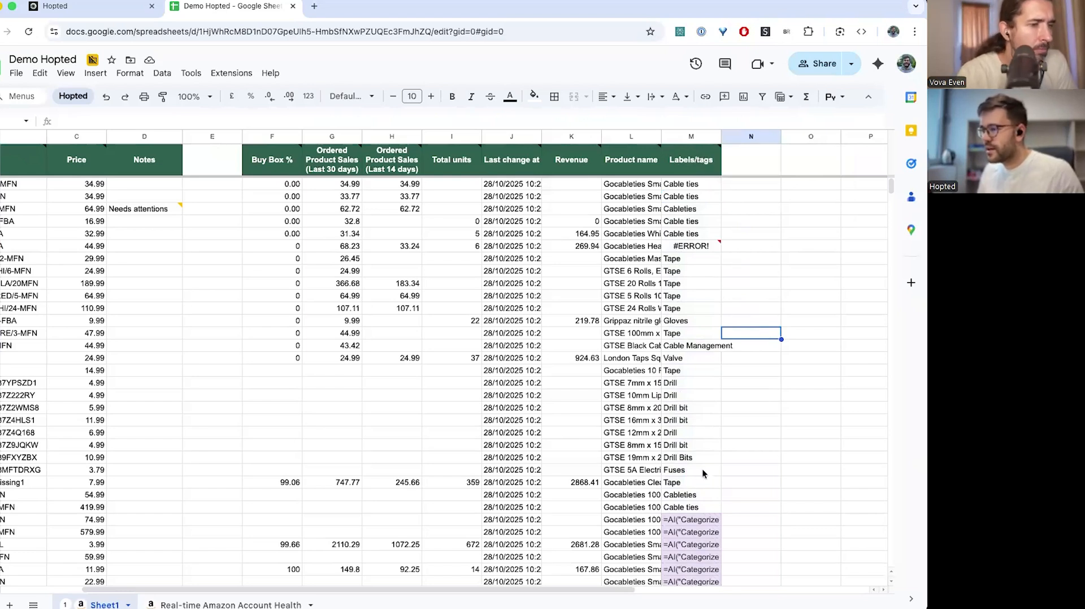
Generate AI labels for the entire Labels/tags column M
click(692, 162)
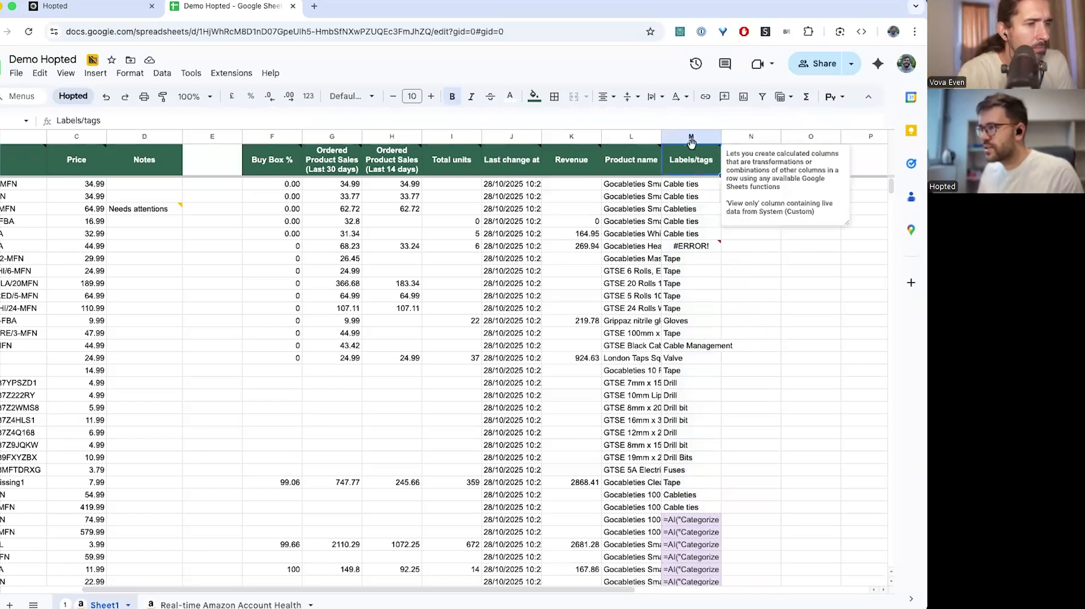
click(692, 142)
click(670, 582)
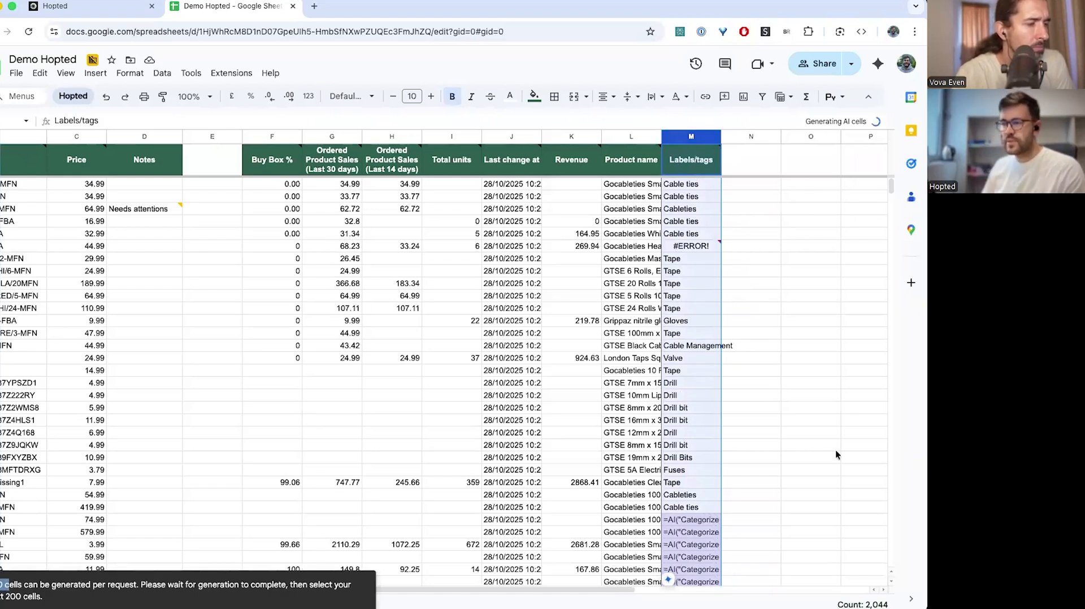
click(760, 490)
Convert the listings range, columns A through M, into a table named Table2
click(701, 161)
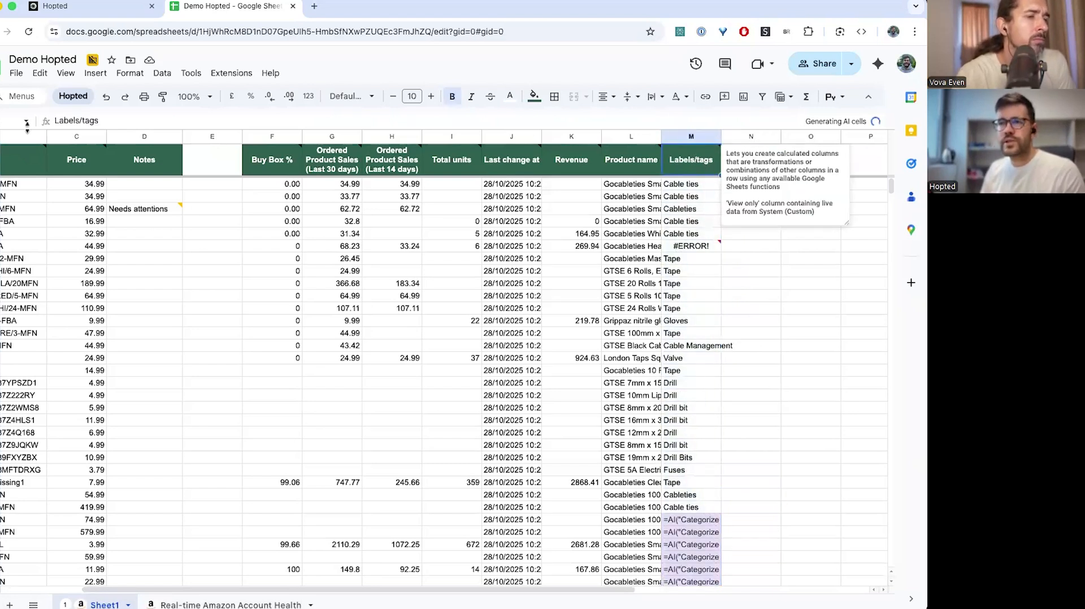
scroll(82, 158, left, 1)
scroll(82, 159, left, 2)
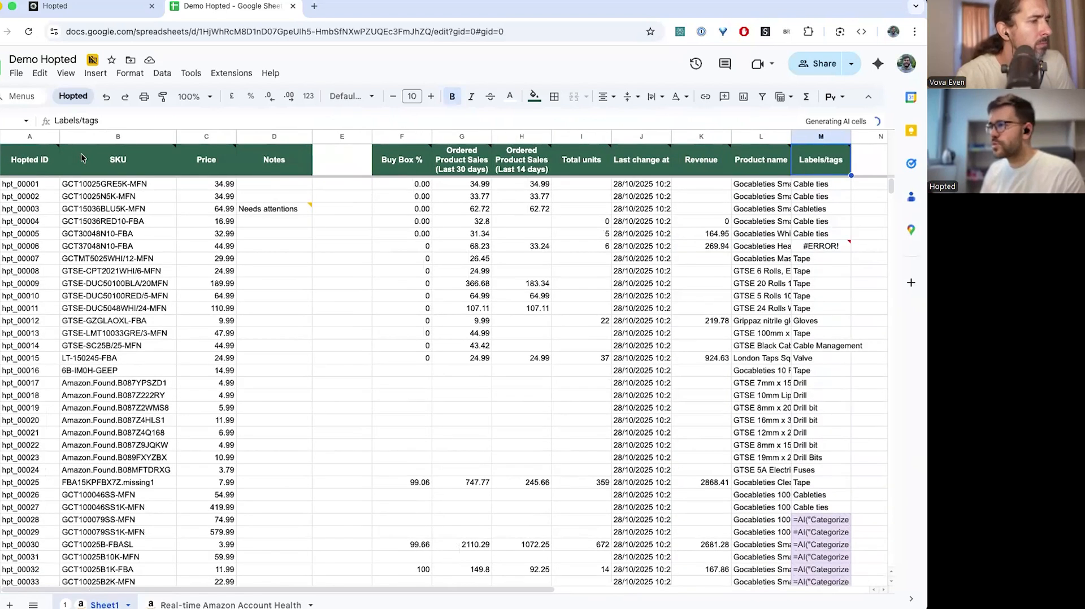
click(29, 136)
shift+click(817, 136)
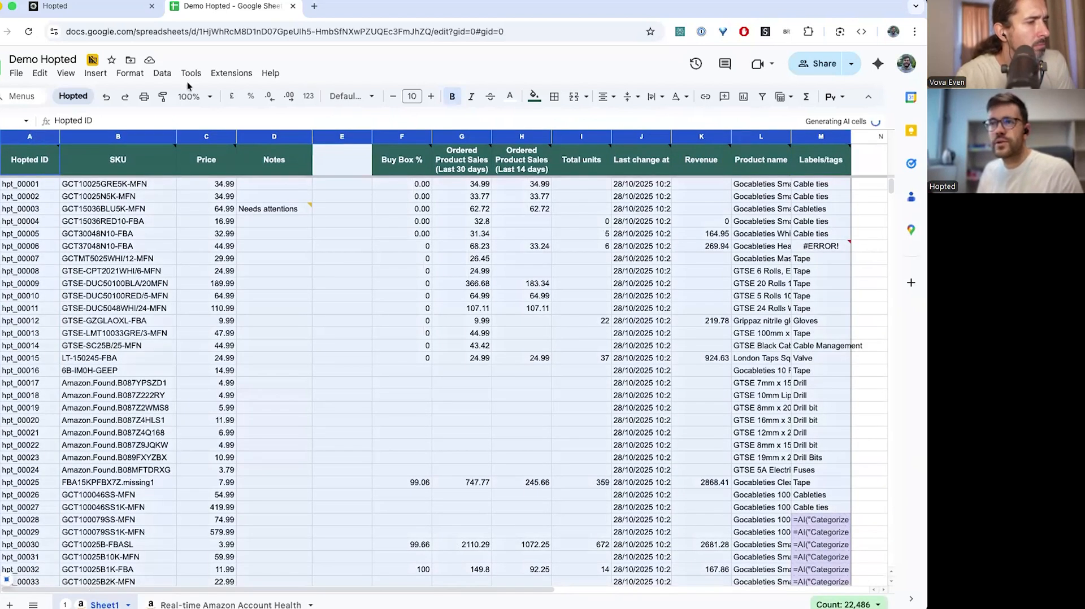
click(130, 73)
click(185, 293)
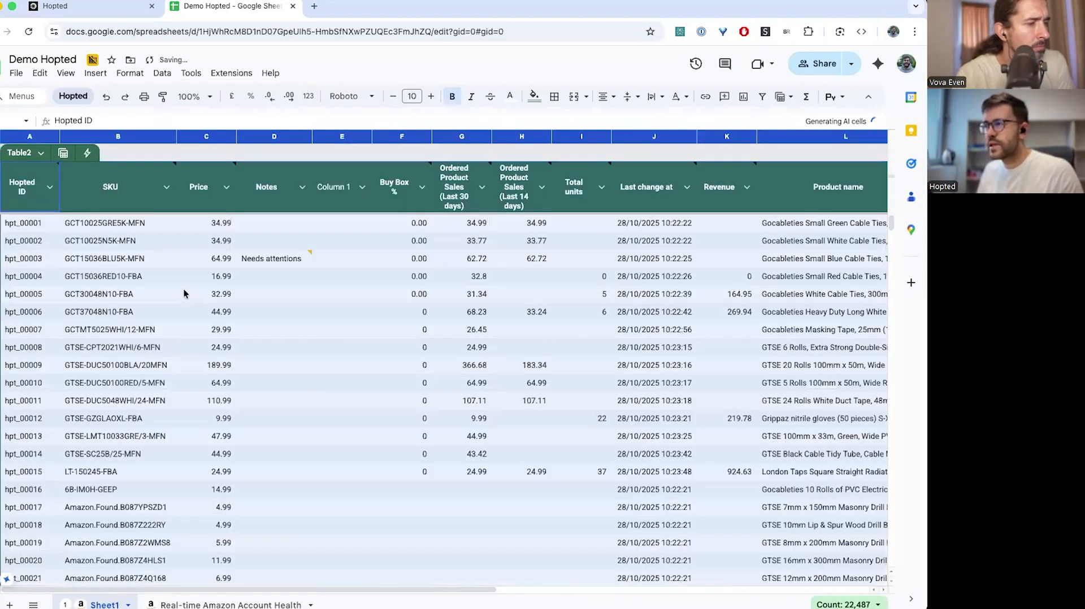
scroll(554, 259, right, 5)
Change the Labels/tags column type to Drop-down and wait while the sheet stalls
scroll(554, 259, right, 3)
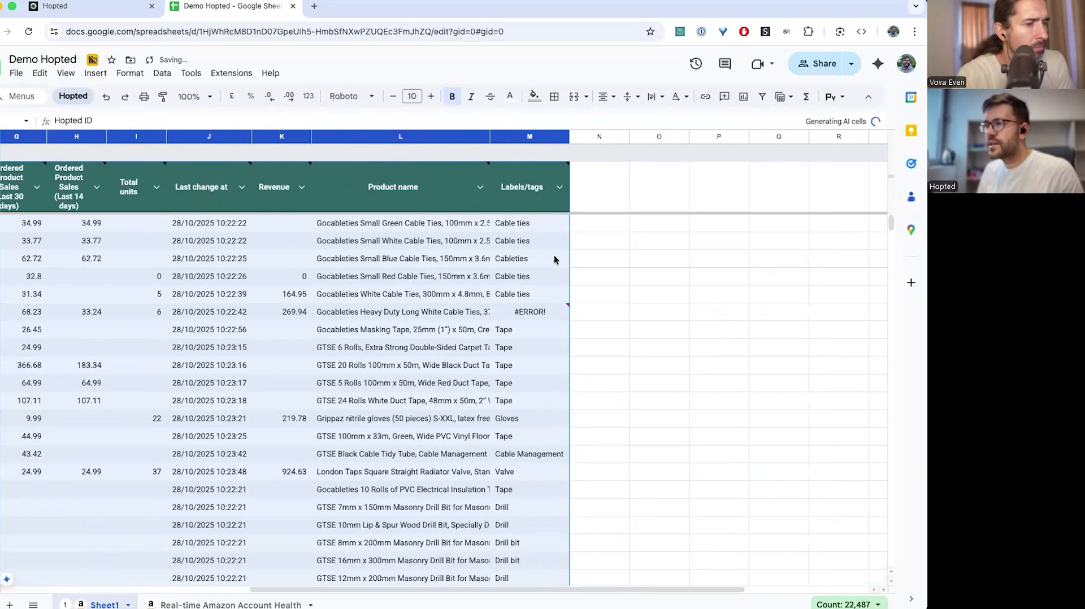
click(551, 187)
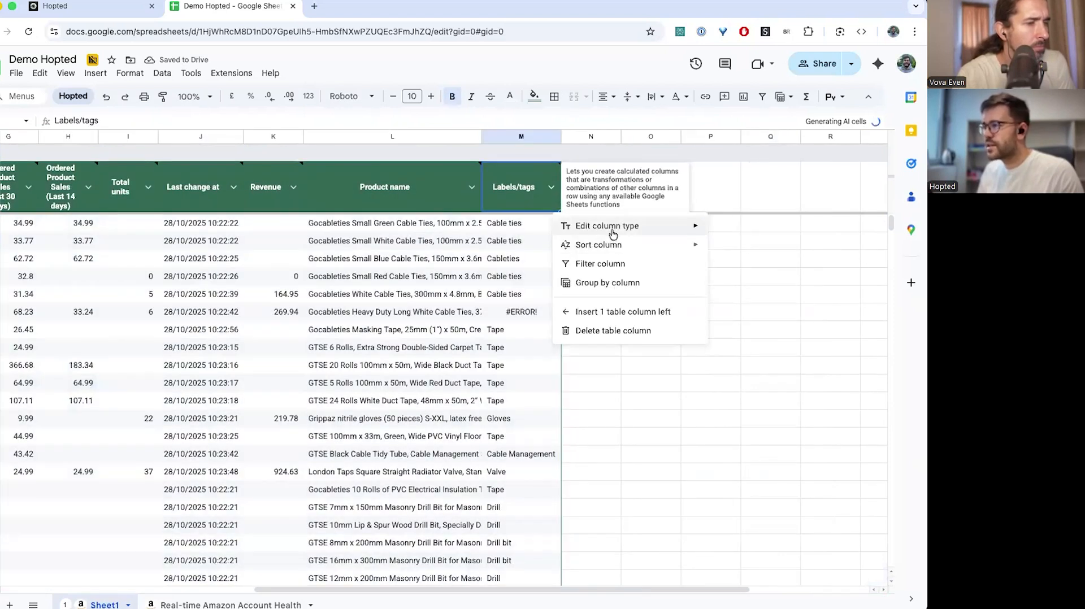
mouse_move(613, 233)
click(751, 287)
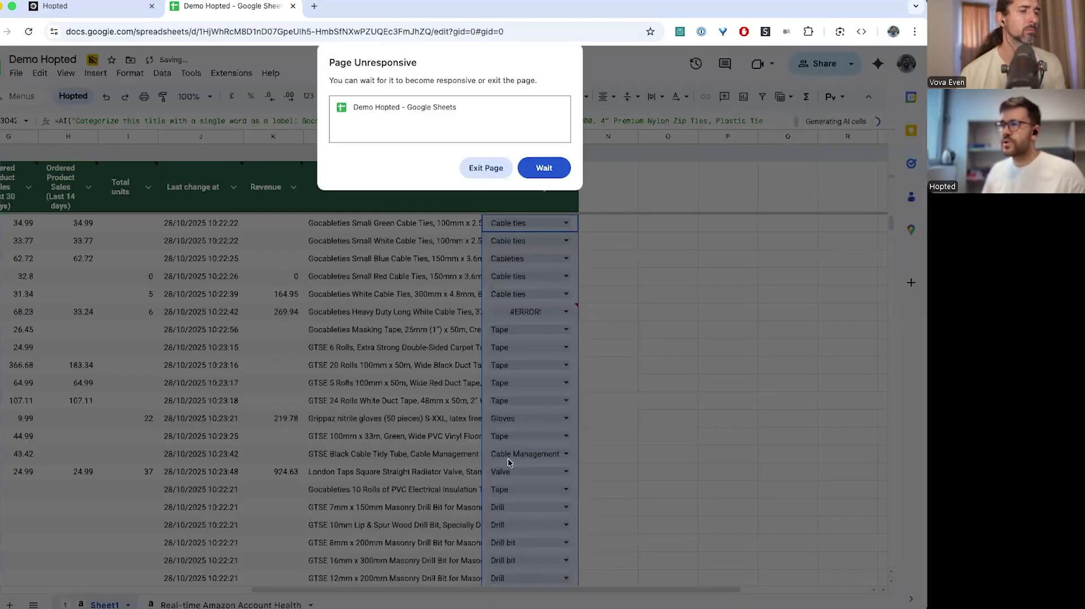
click(540, 168)
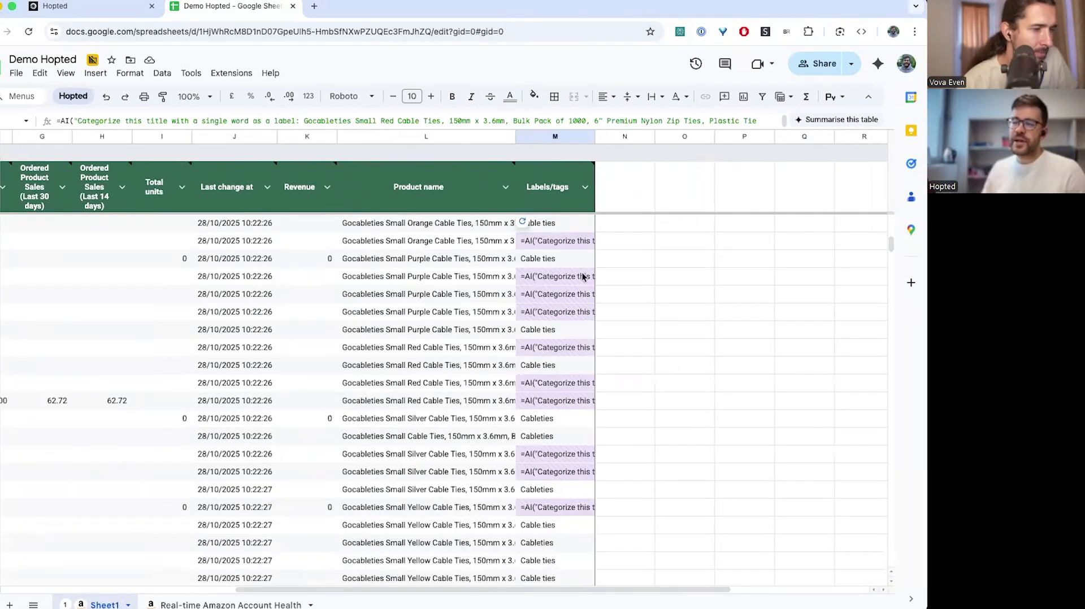
Scroll down Labels/tags to check the finished labels like Cable ties, Tape, Gloves and Drill bit
scroll(584, 277, down, 20)
scroll(584, 277, down, 6)
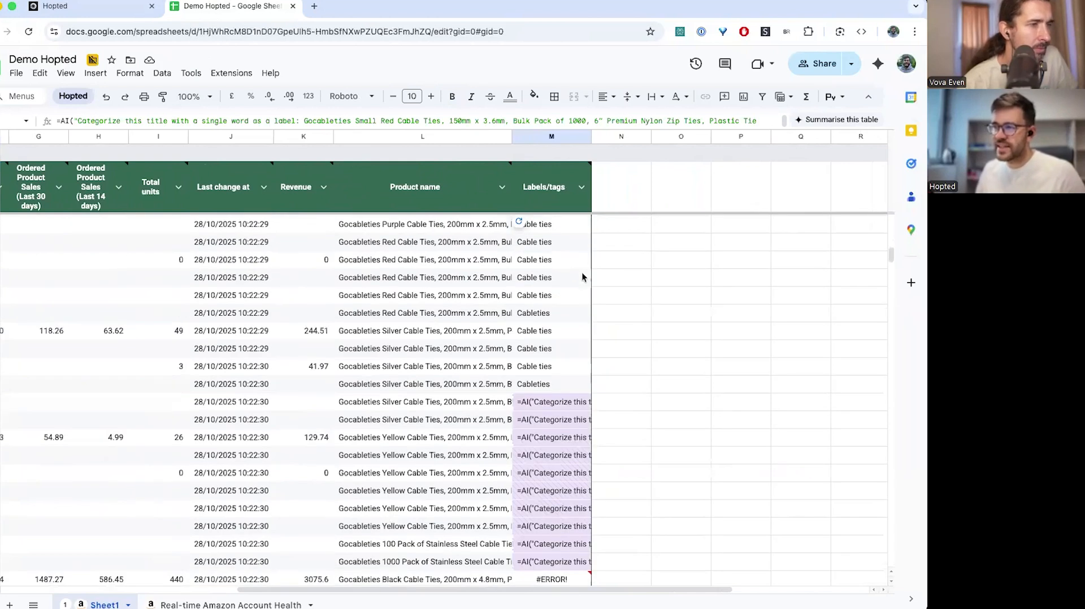
scroll(584, 277, down, 12)
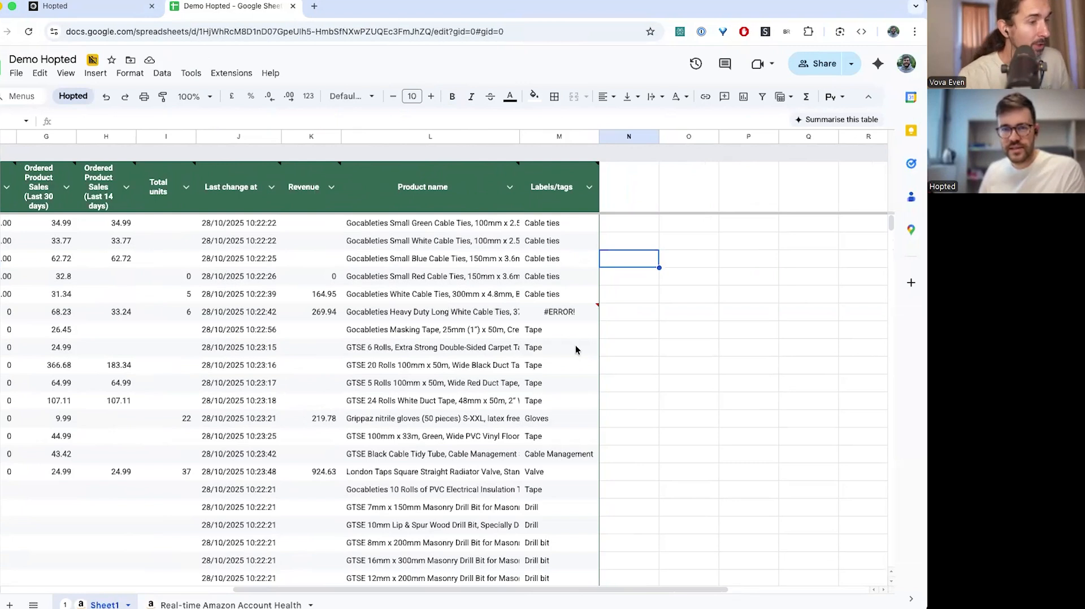
click(647, 275)
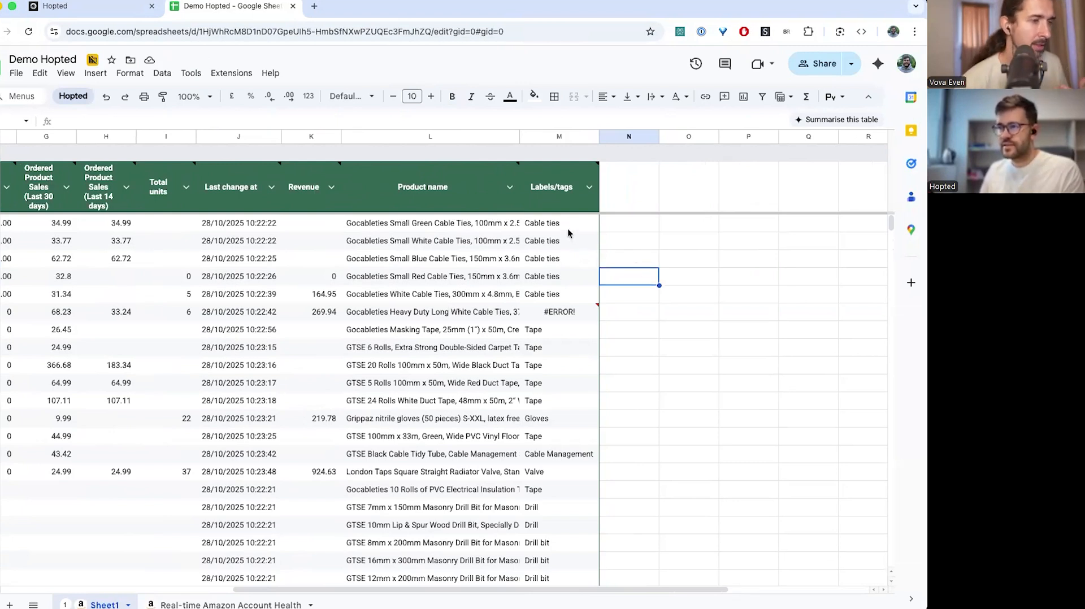
click(648, 259)
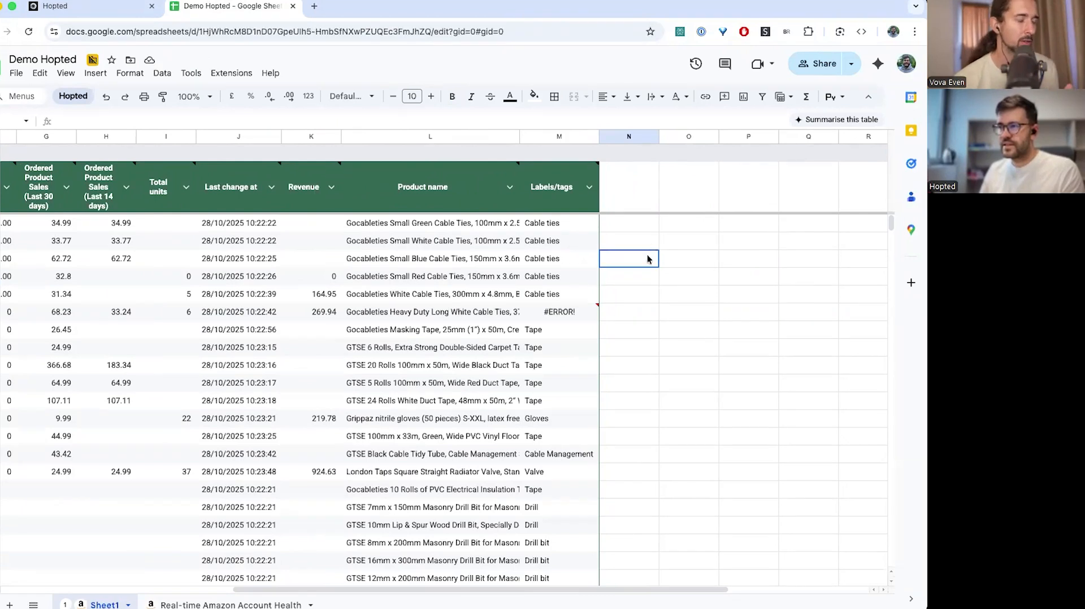
click(644, 306)
click(666, 290)
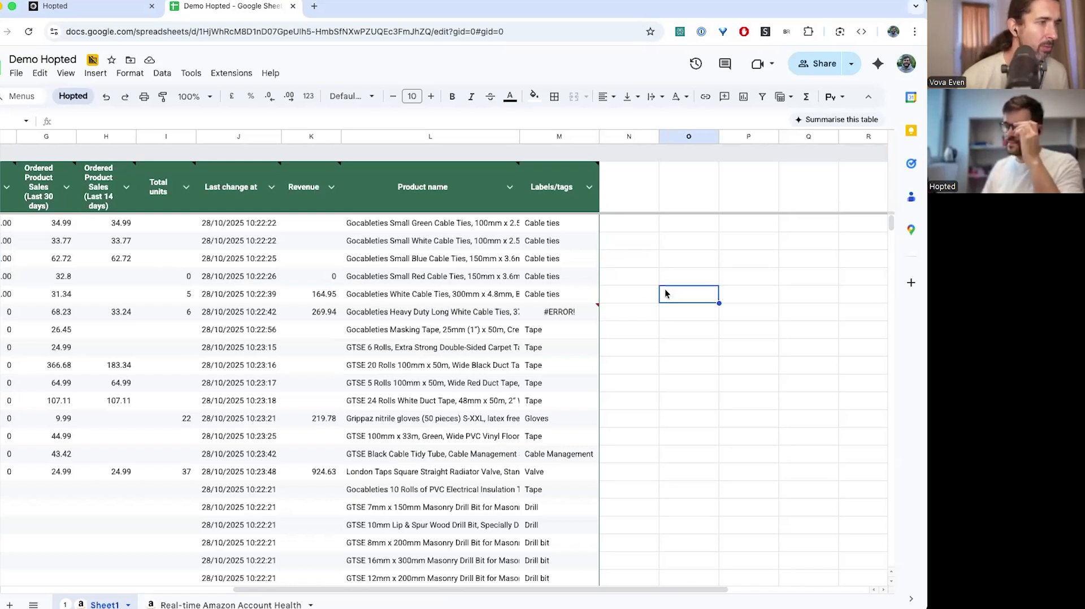
click(636, 266)
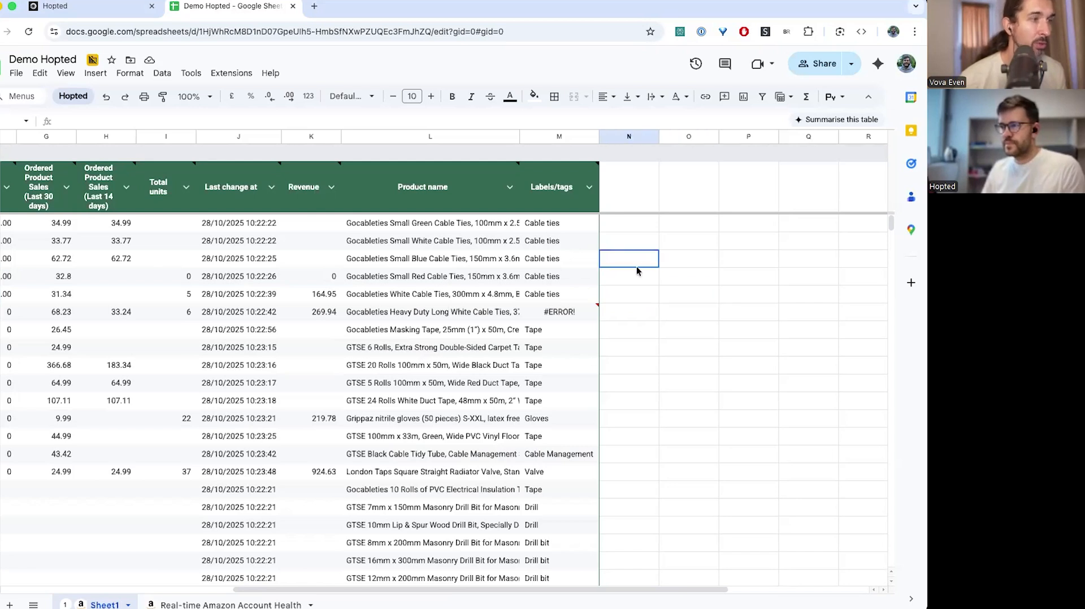
click(677, 276)
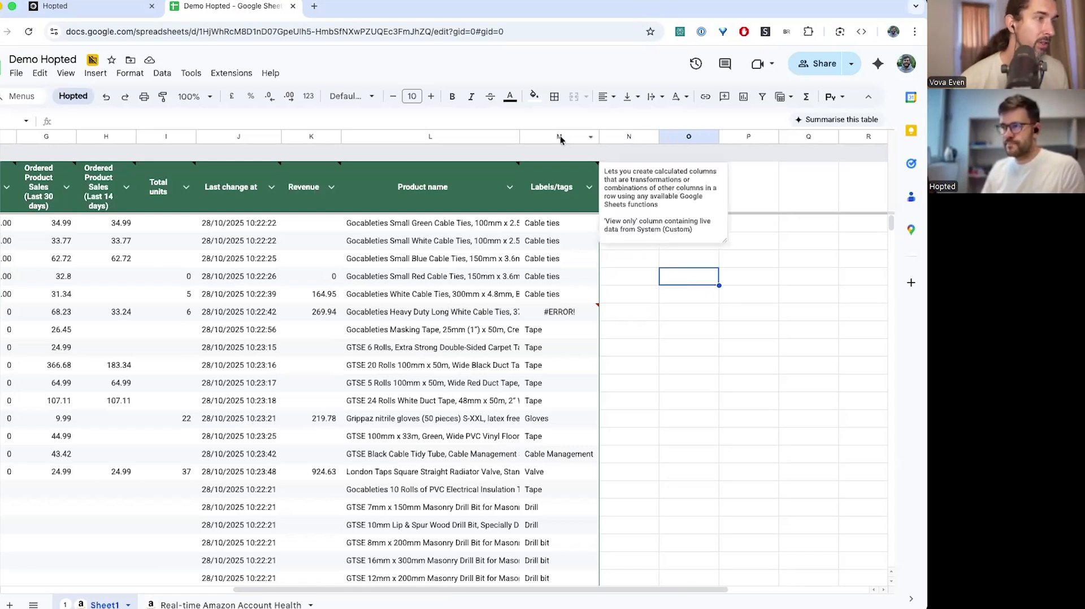
click(711, 347)
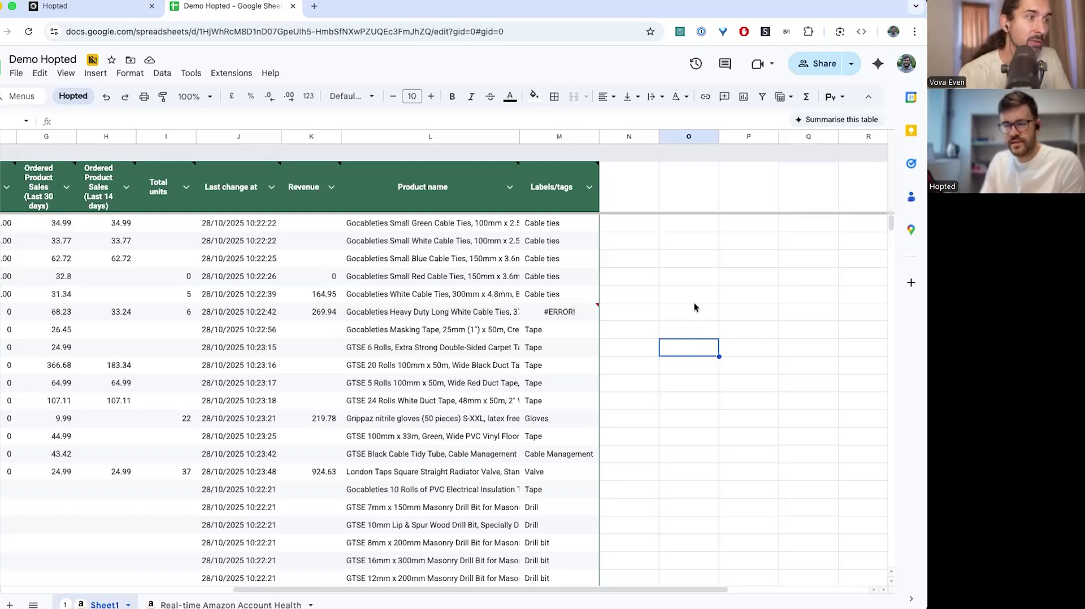
click(674, 305)
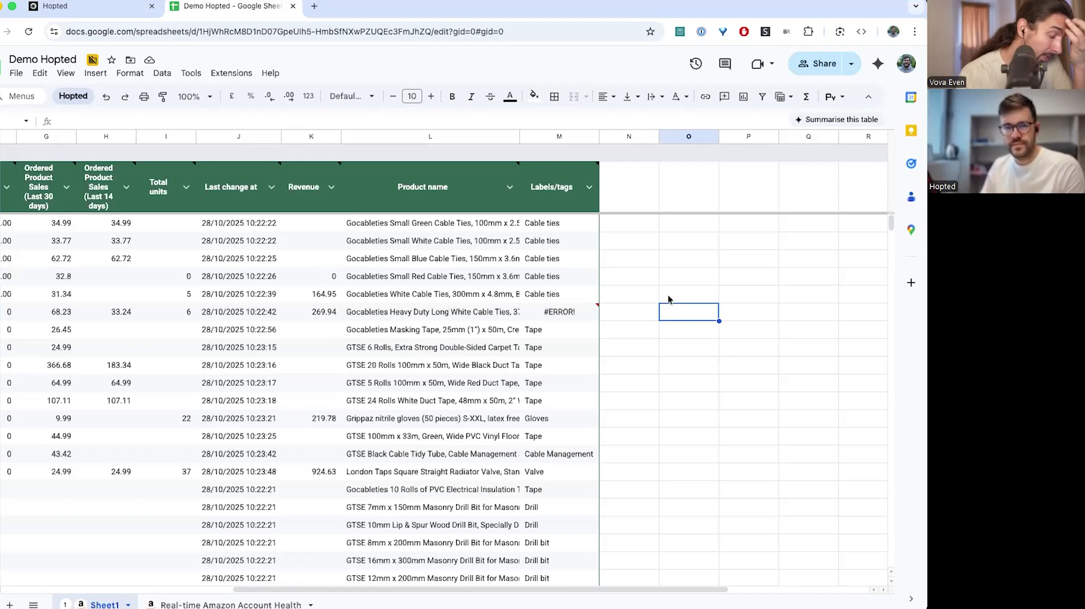
click(671, 290)
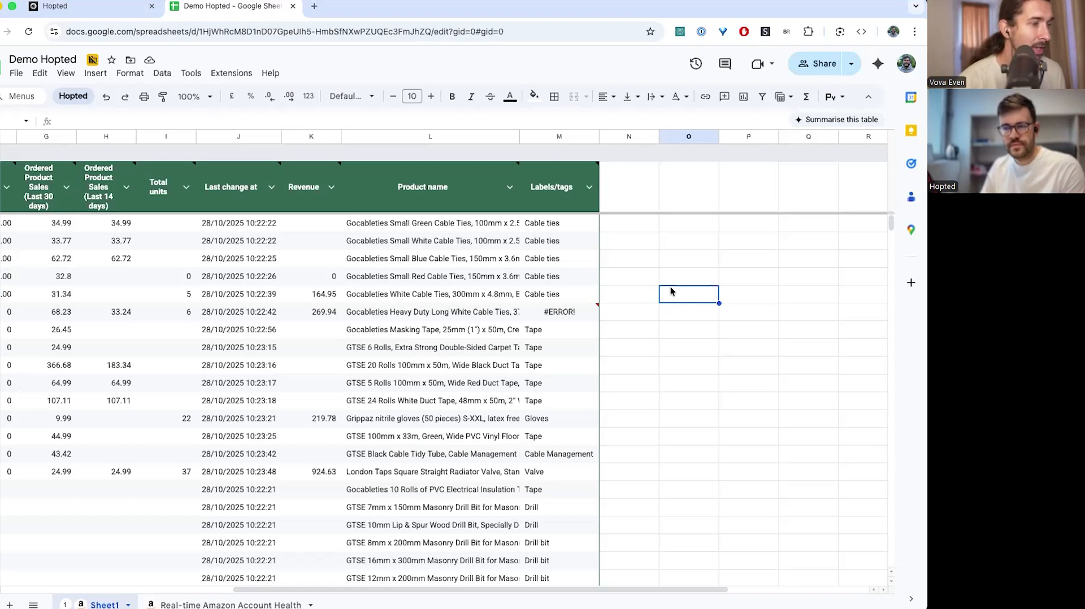
click(661, 441)
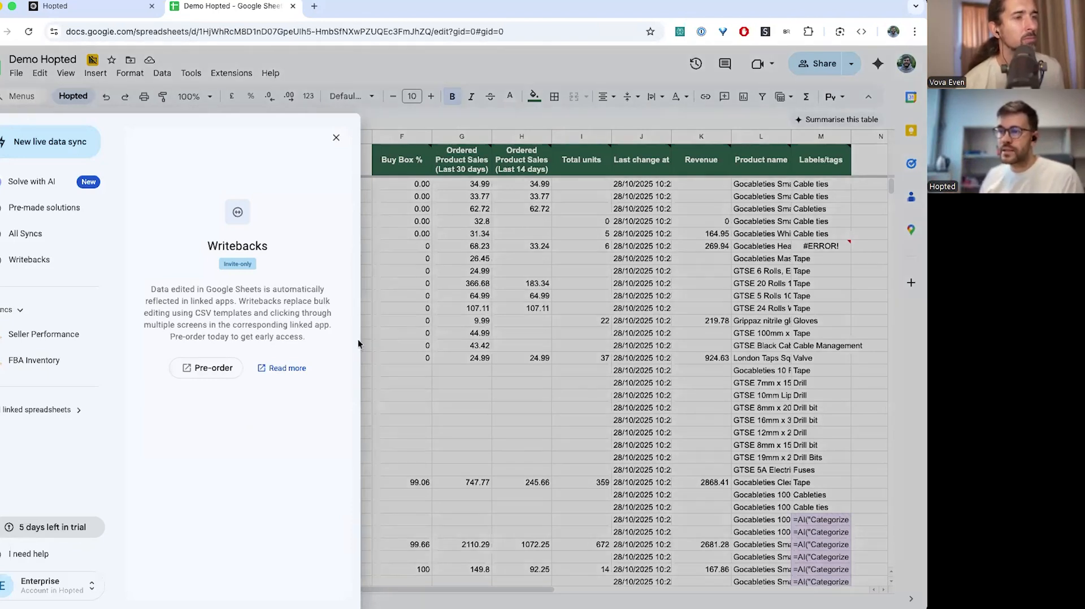
Select some Price cells, review the invite-only Writebacks info in the sidebar, then switch to hopted.com
click(399, 325)
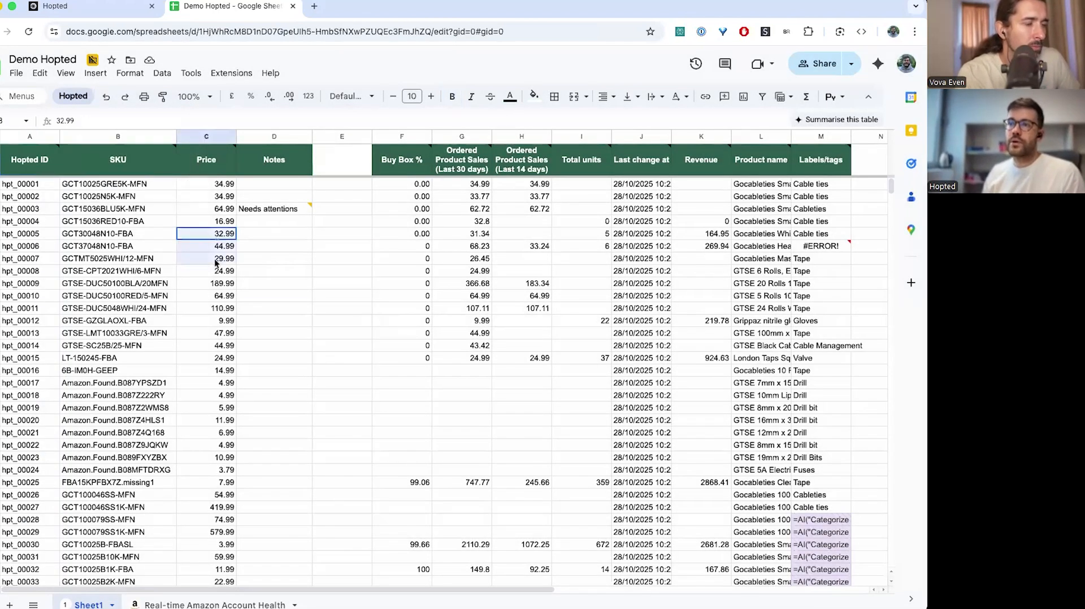
drag(215, 261, 215, 297)
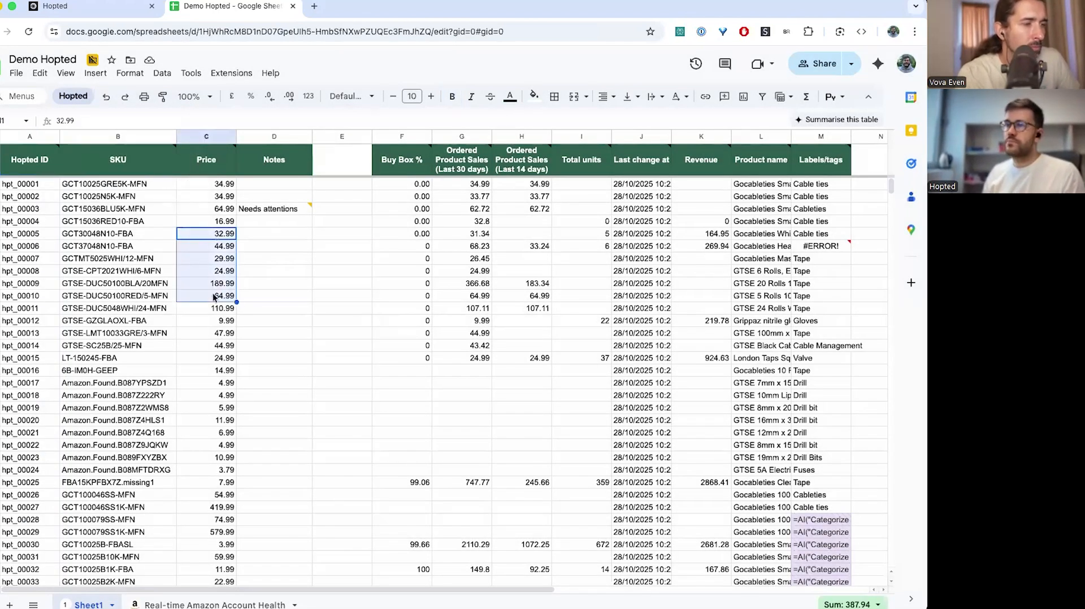
click(73, 97)
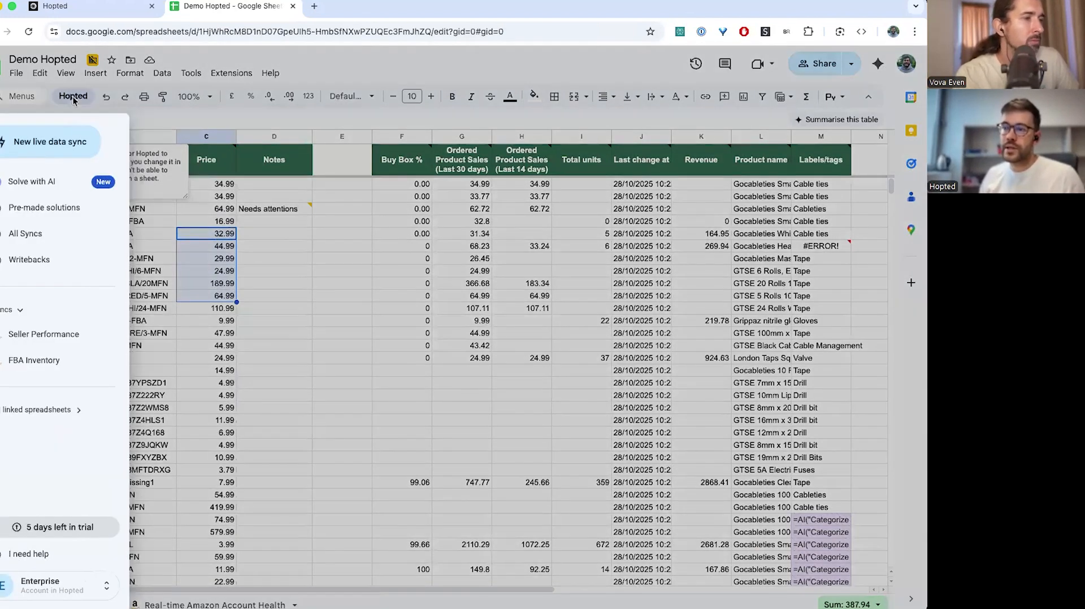
click(29, 259)
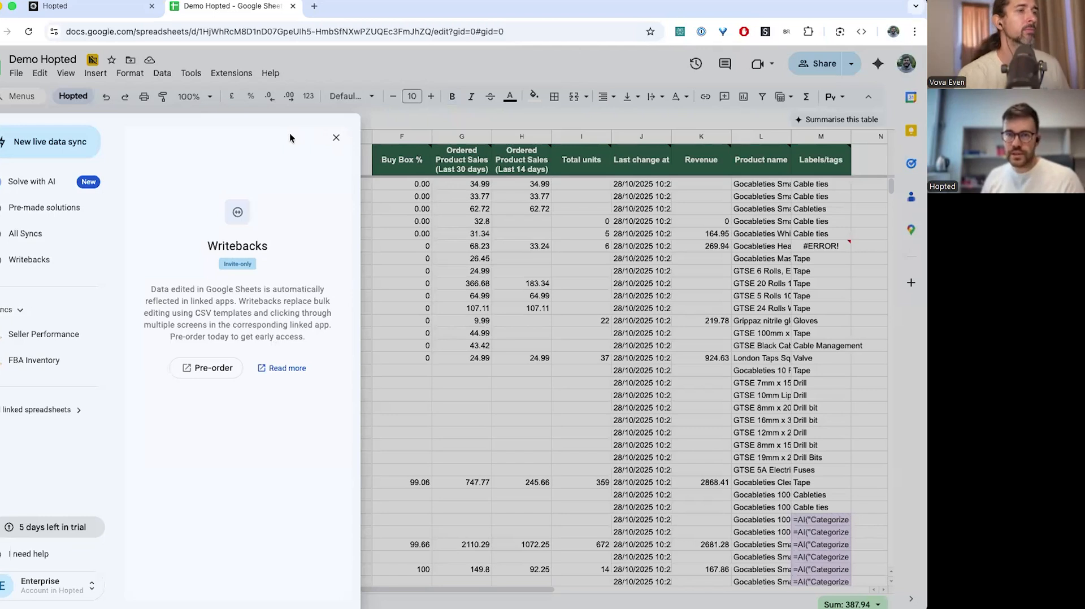
click(335, 140)
click(96, 8)
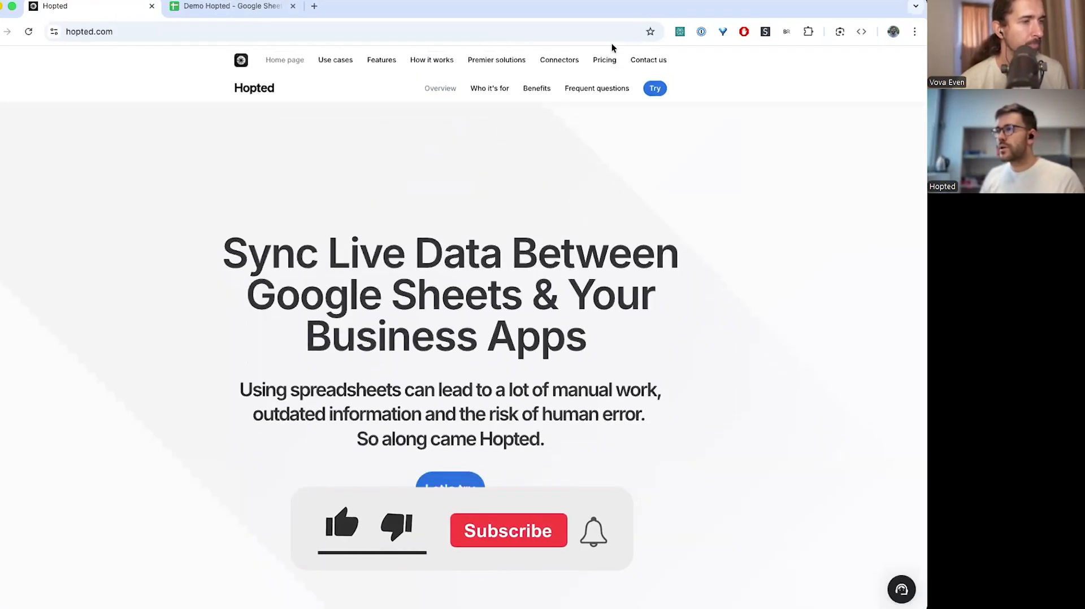
Open the Pricing page comparing Starter $15/mo, Standard $35/mo and Plus $75/mo plans
click(604, 59)
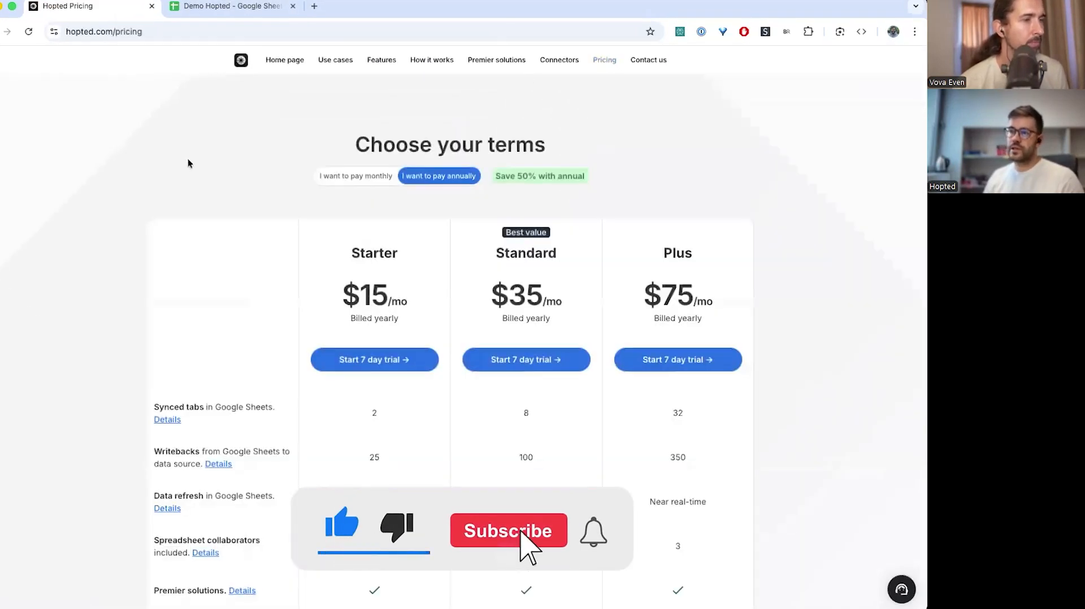
scroll(187, 159, down, 2)
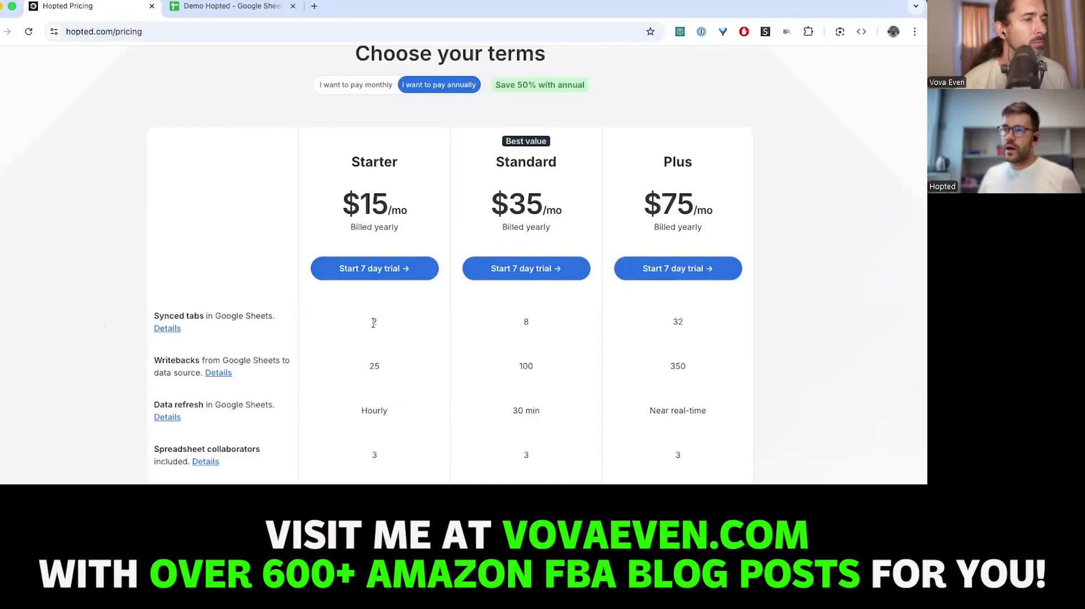
Close the Hopted side panel in the Demo Hopted sheet, then return to the Pricing tab
click(243, 5)
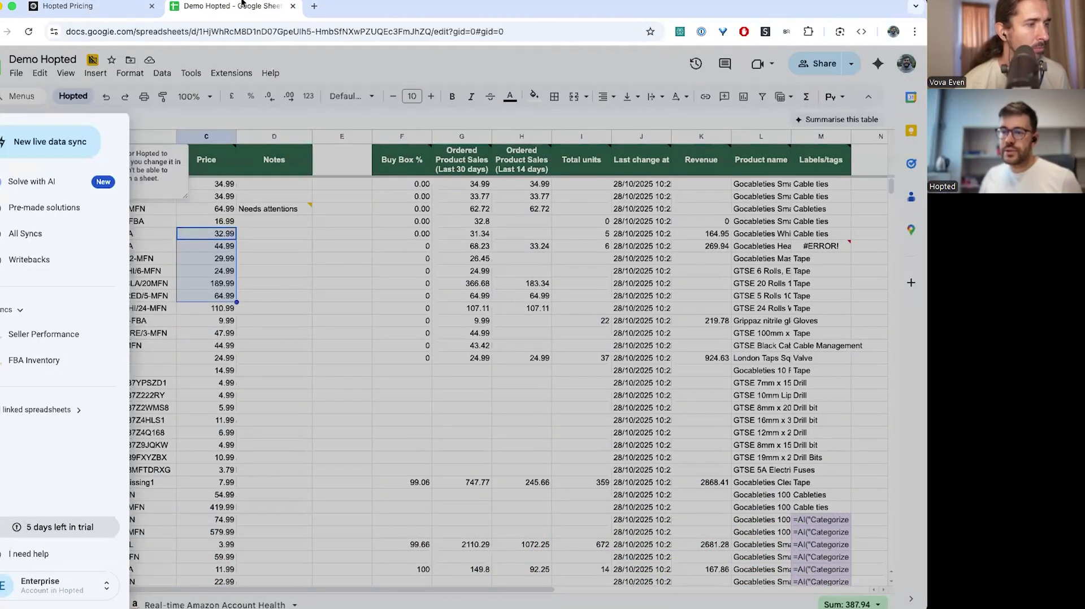
click(259, 569)
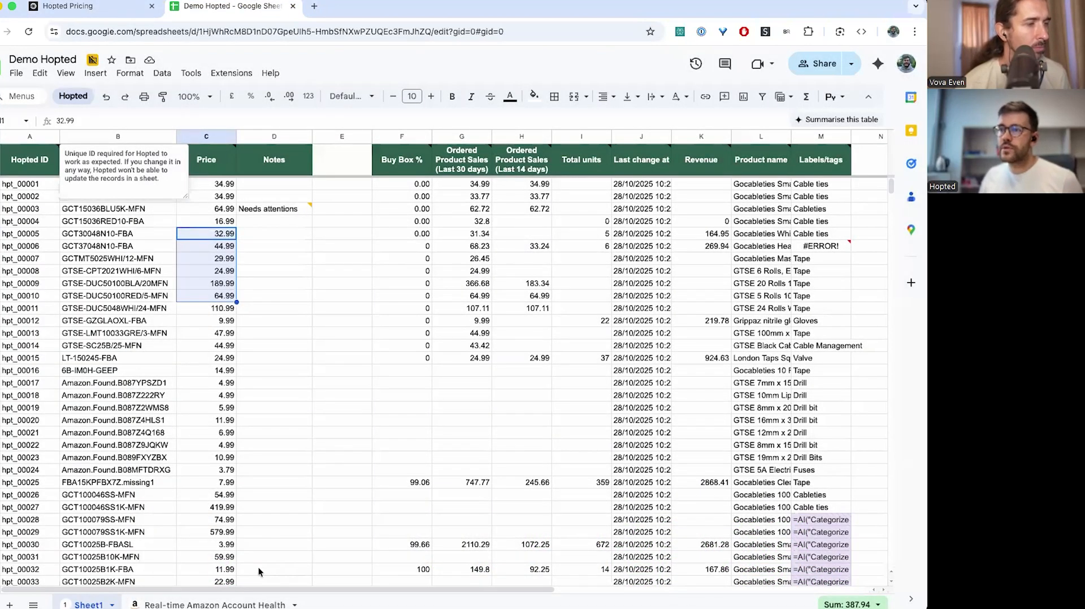
key(ctrl+Tab)
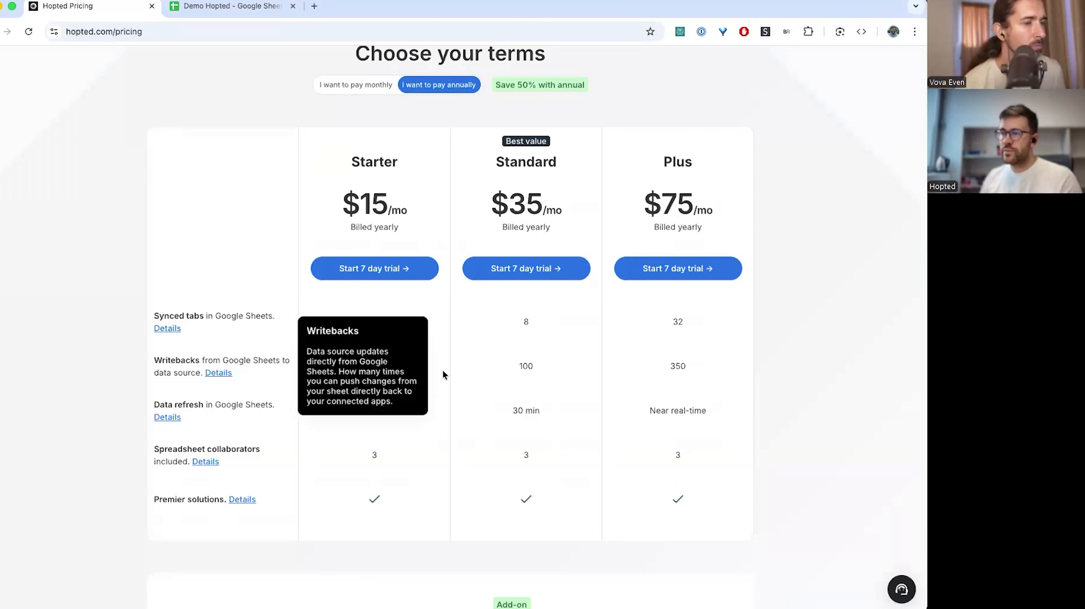
Note Starter's 25 writebacks, then scroll to the add-ons and highlight '$25/mo per 20 Synced tabs'
drag(369, 367, 379, 367)
click(379, 367)
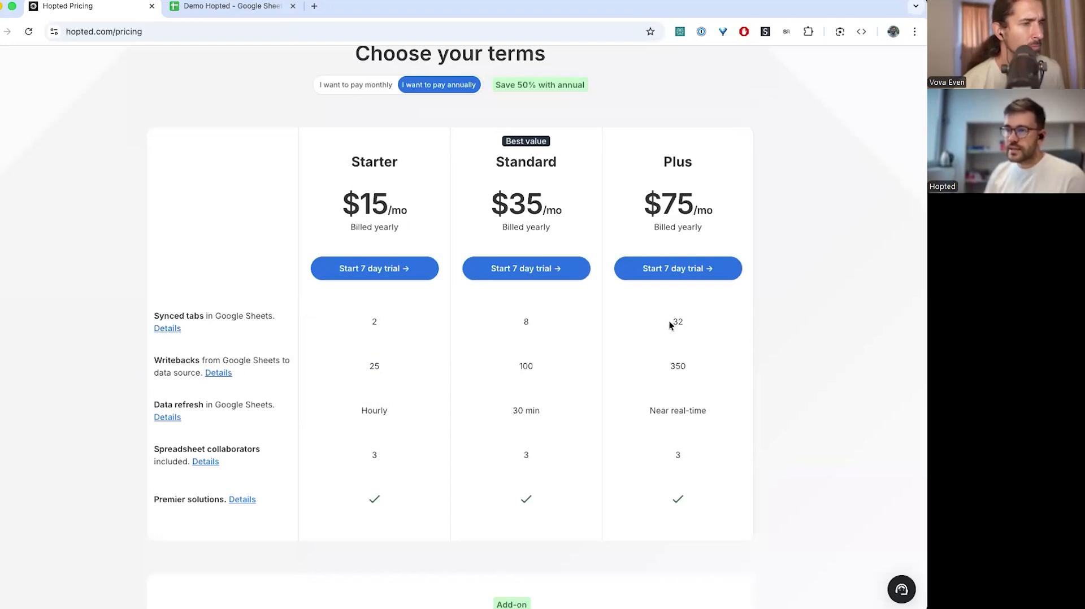
scroll(670, 325, down, 10)
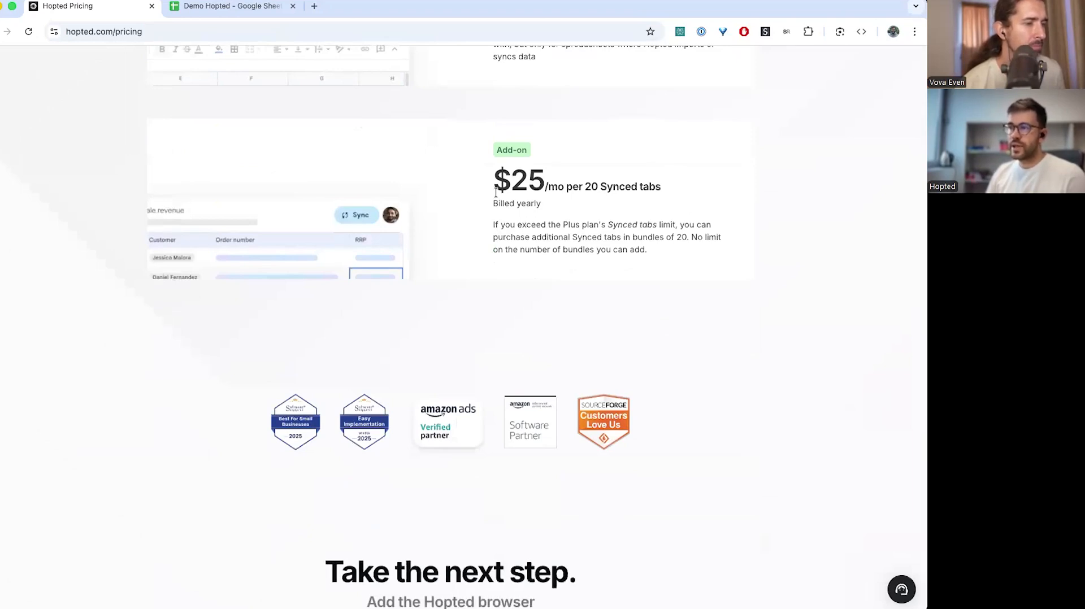
scroll(493, 189, up, 3)
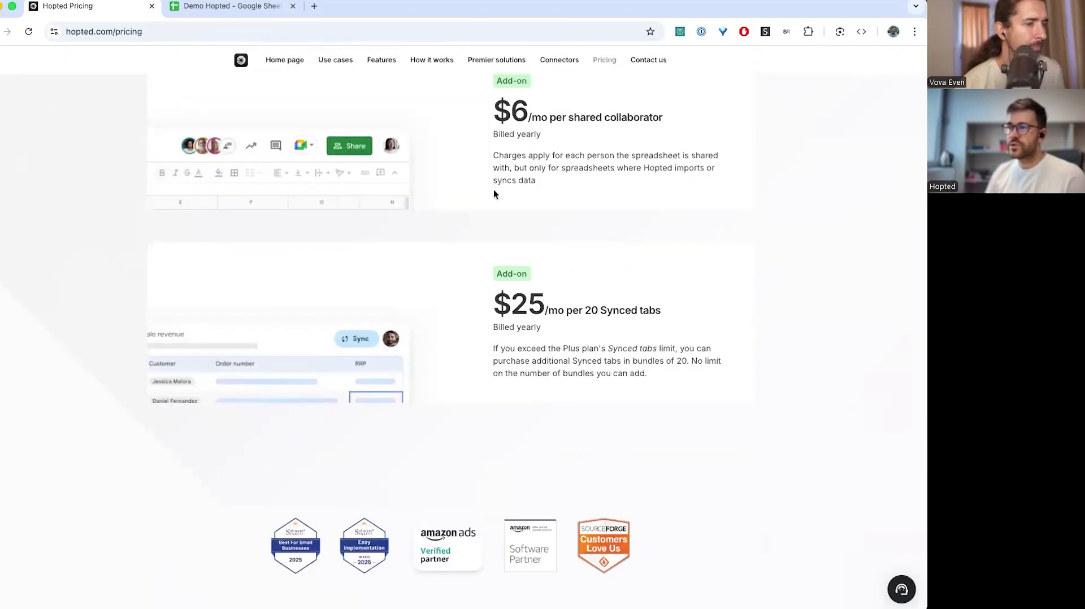
scroll(493, 189, down, 1)
scroll(508, 204, down, 1)
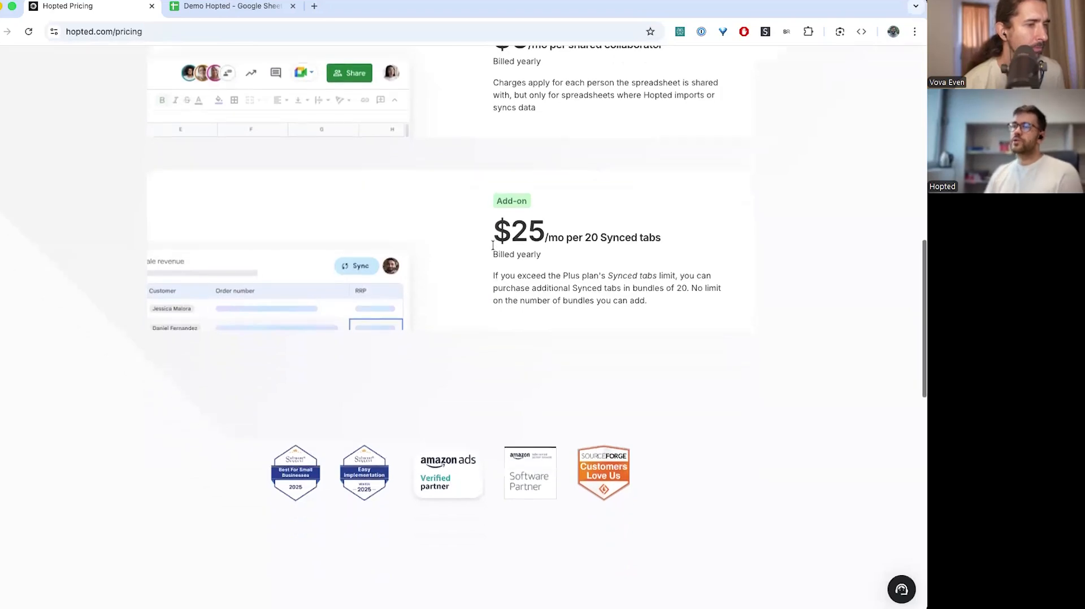
drag(585, 237, 662, 239)
drag(495, 231, 546, 234)
click(524, 337)
scroll(524, 337, down, 1)
scroll(524, 341, down, 1)
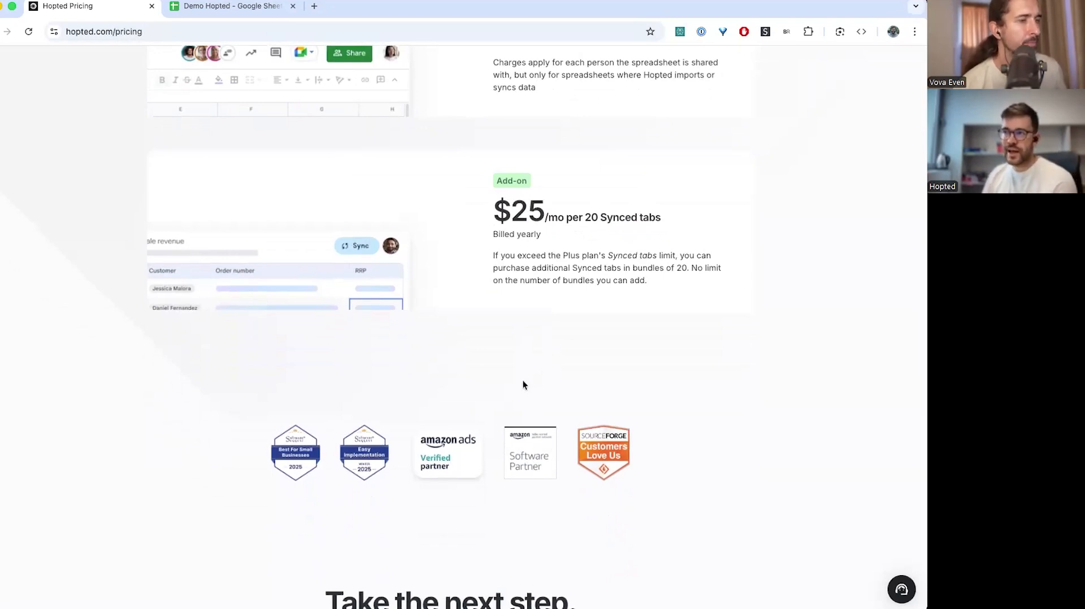
View Hopted's Amazon Appstore listing, then return to the top of Hopted's Starter/Standard/Plus pricing page
click(525, 448)
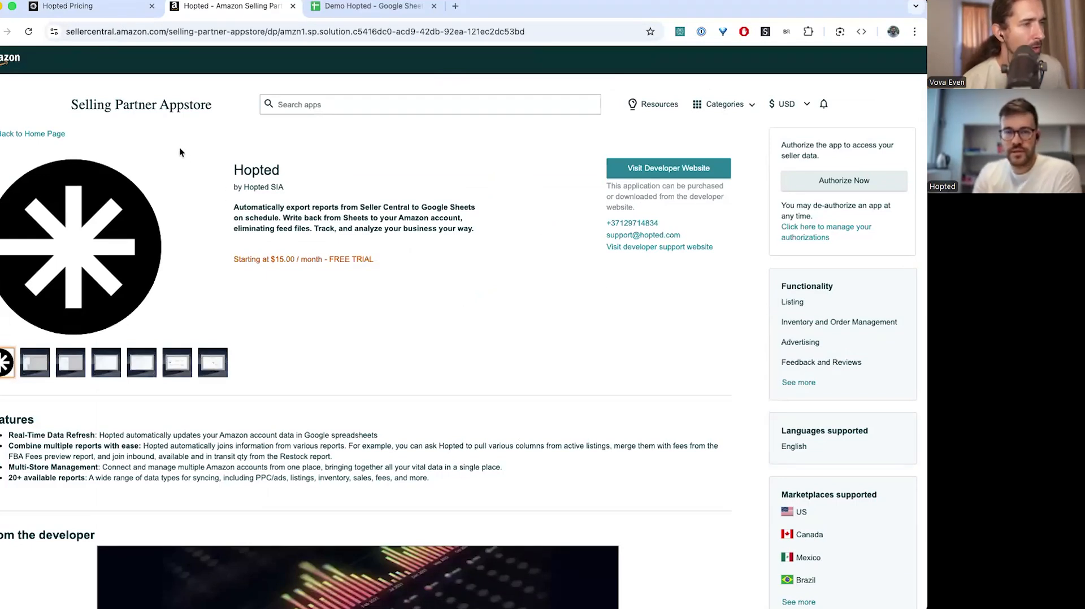
click(112, 6)
scroll(513, 283, up, 20)
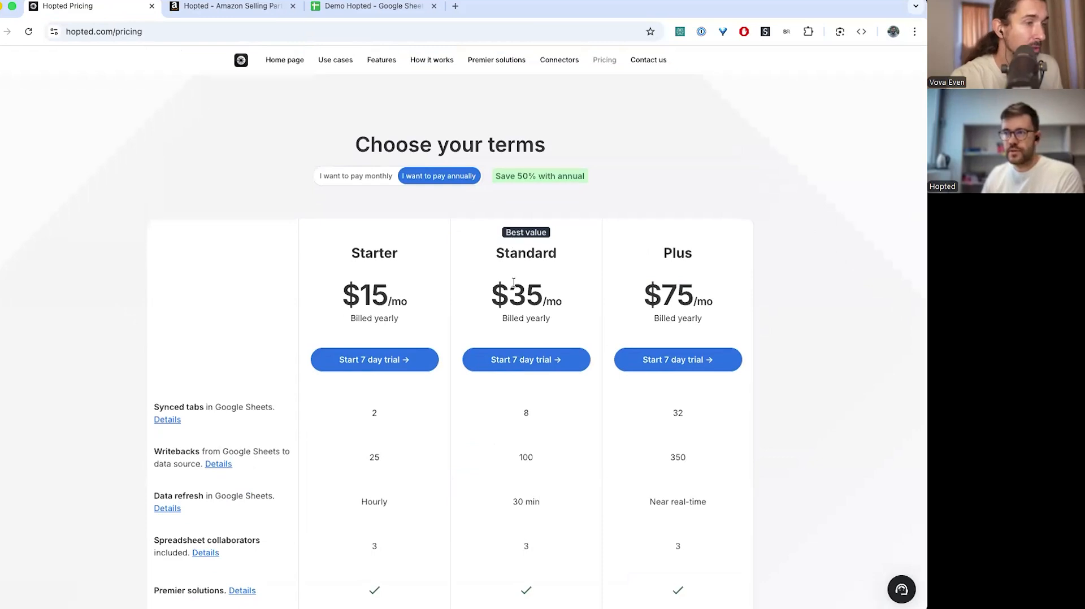
scroll(514, 283, down, 1)
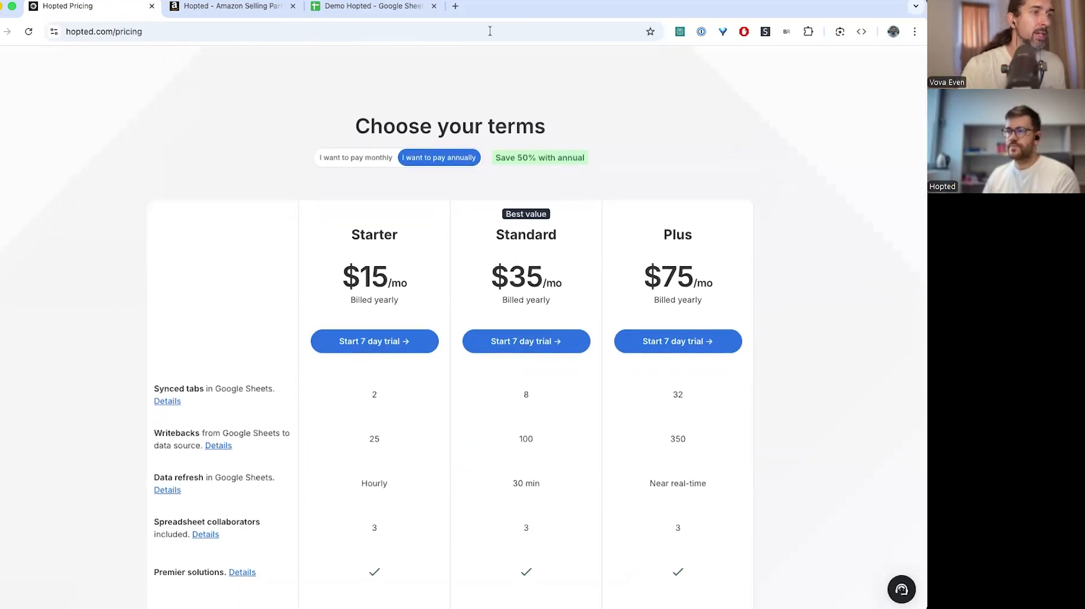
click(333, 160)
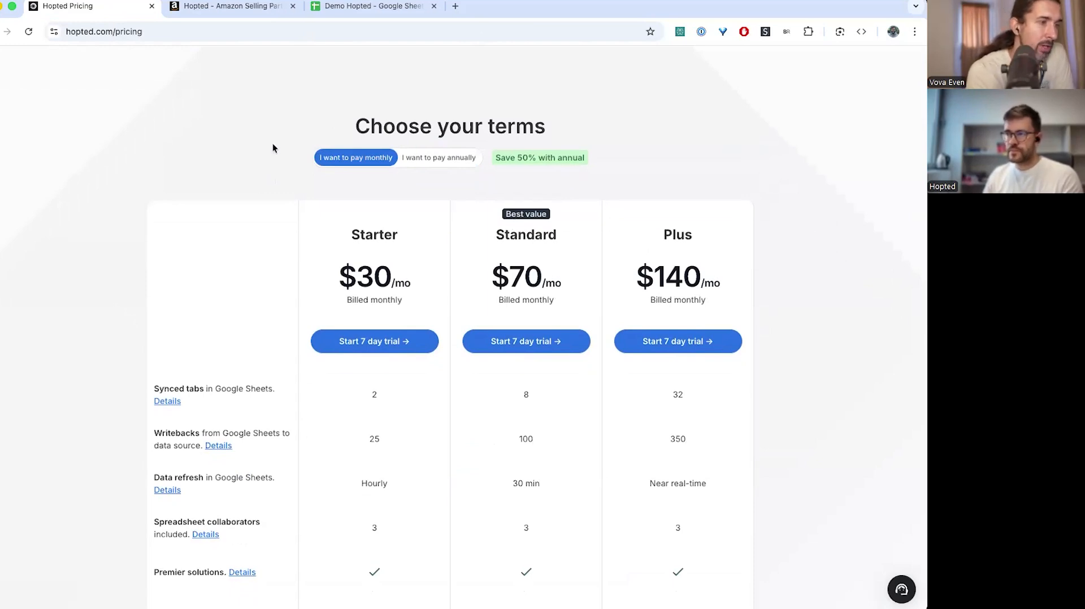
click(454, 163)
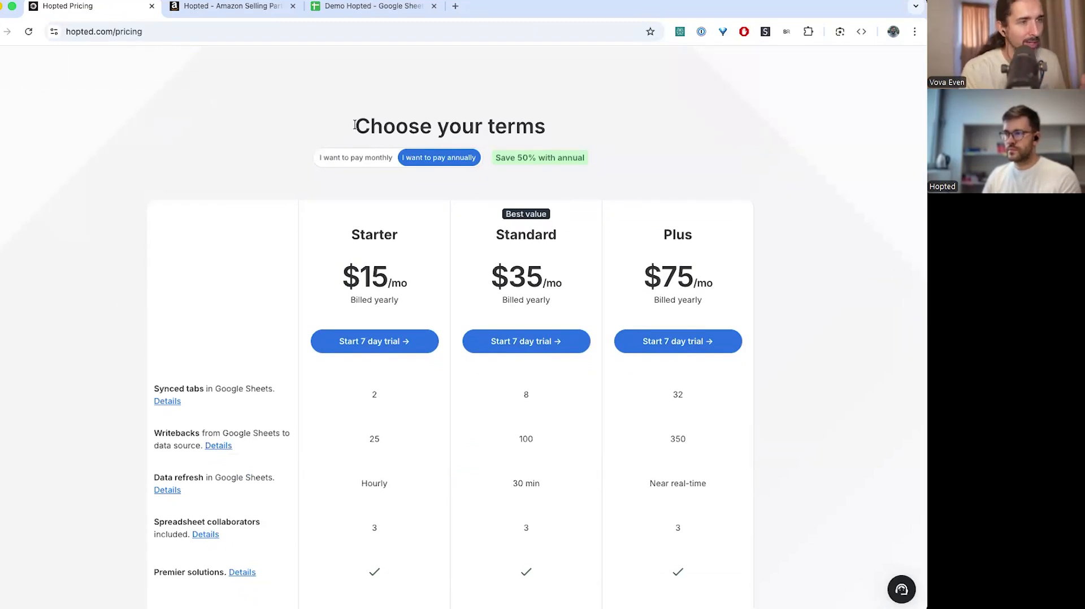
click(349, 159)
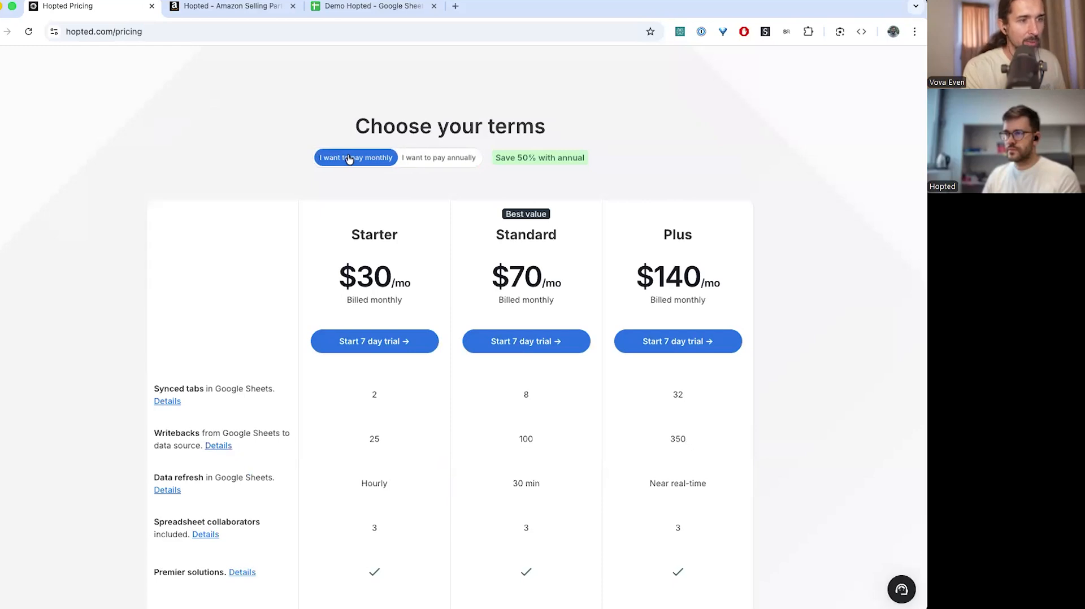
click(430, 159)
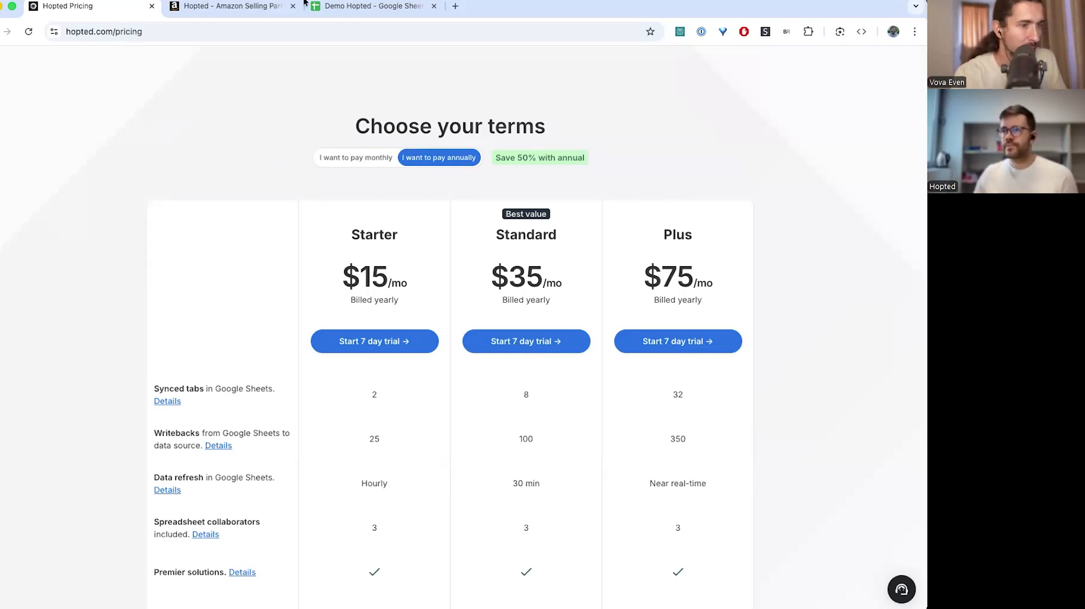
click(350, 13)
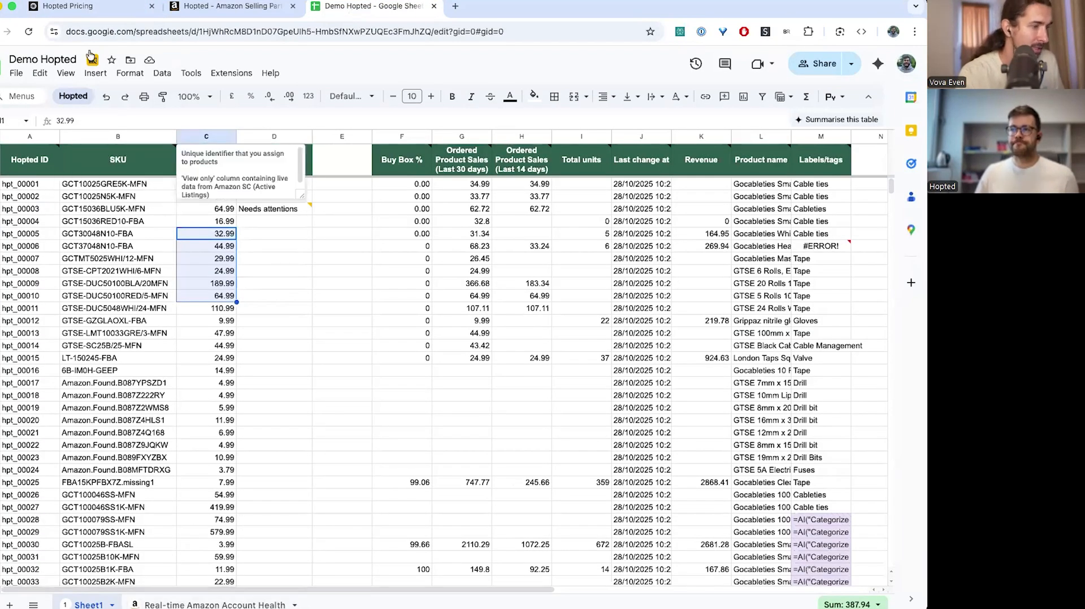
click(81, 9)
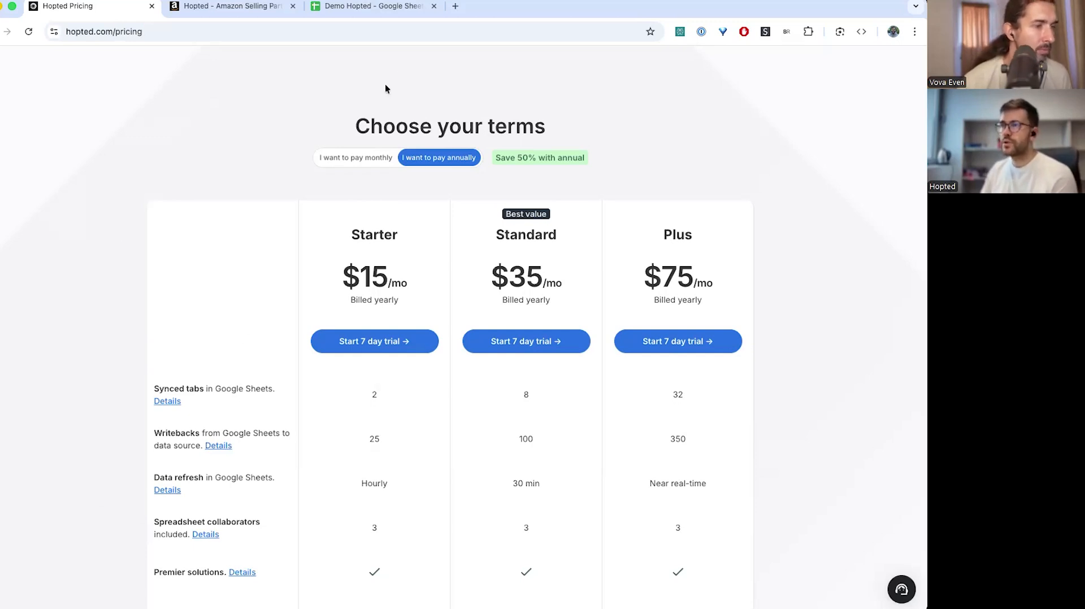
click(388, 15)
click(818, 68)
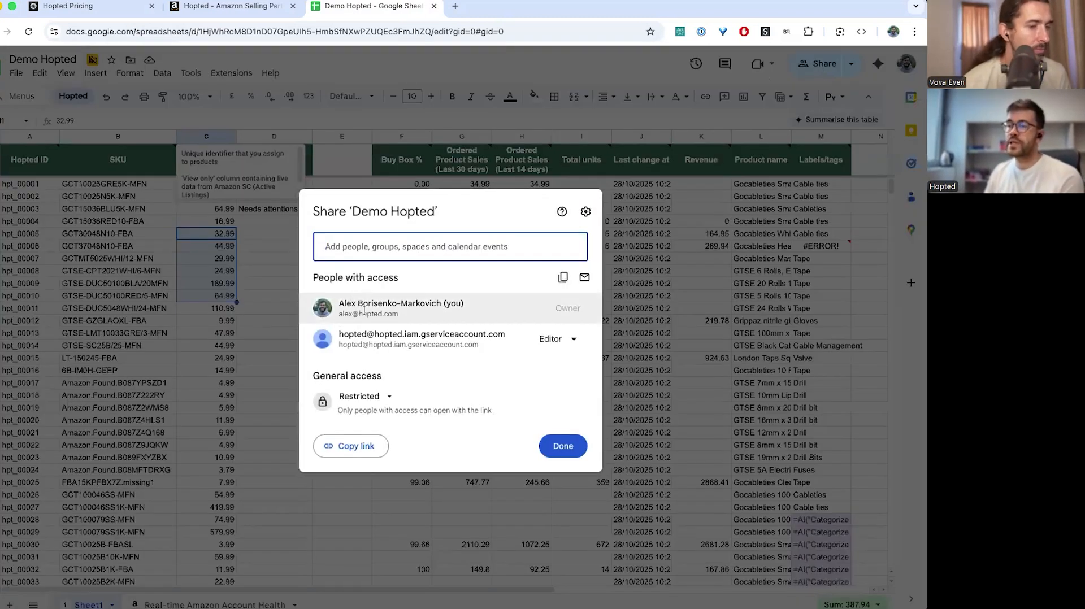
click(455, 272)
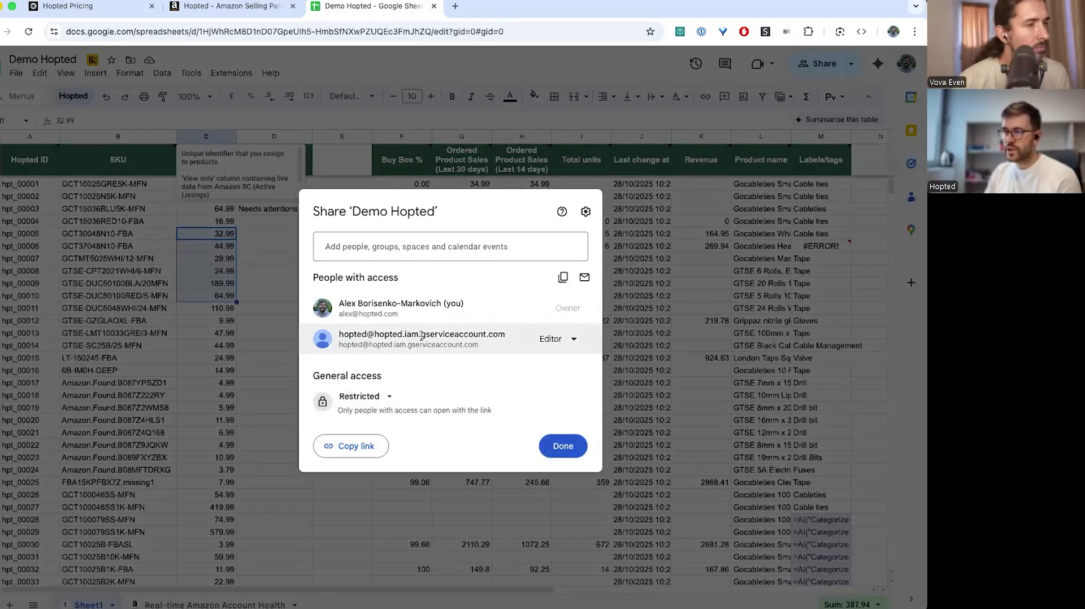
mouse_move(429, 343)
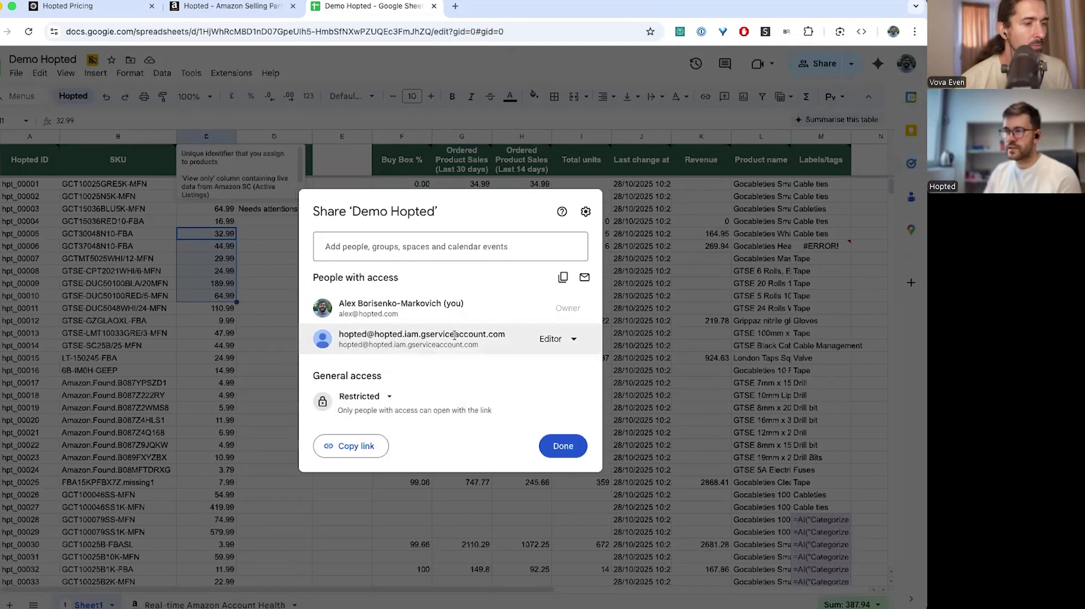
click(563, 446)
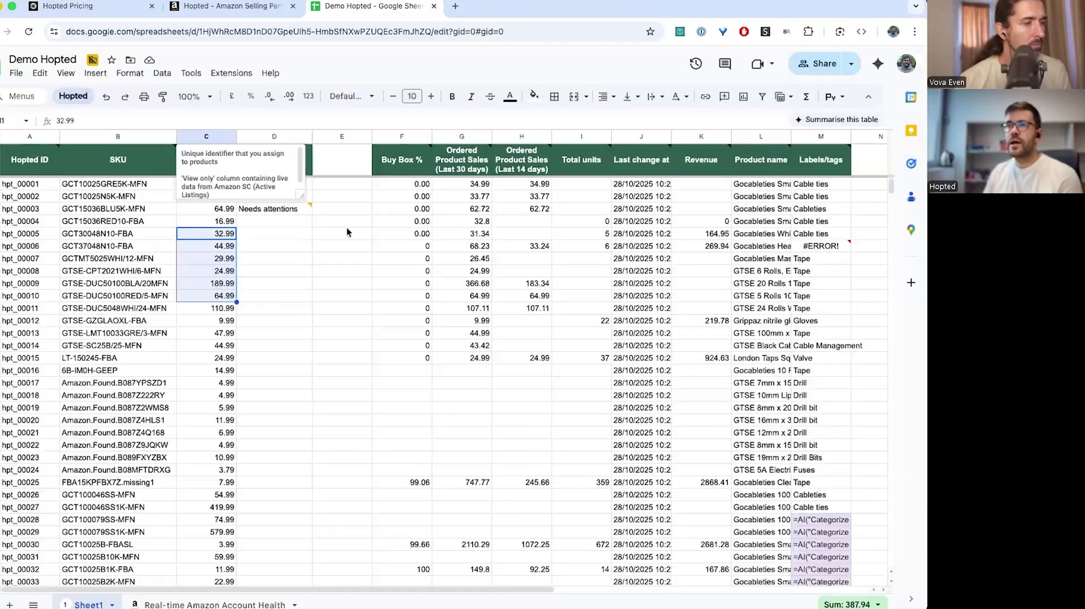
click(91, 7)
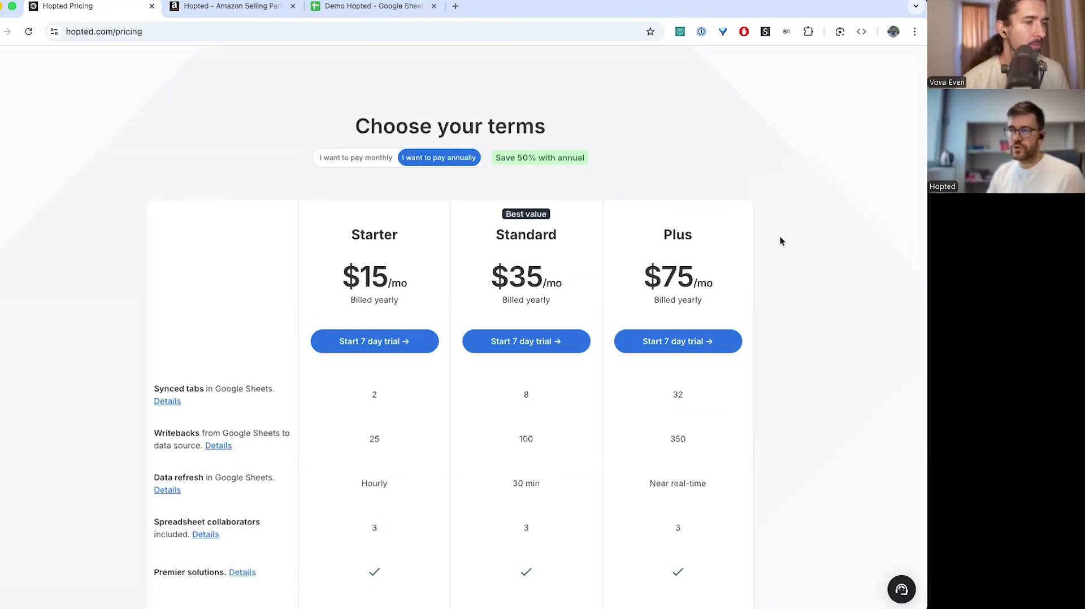
scroll(780, 241, down, 1)
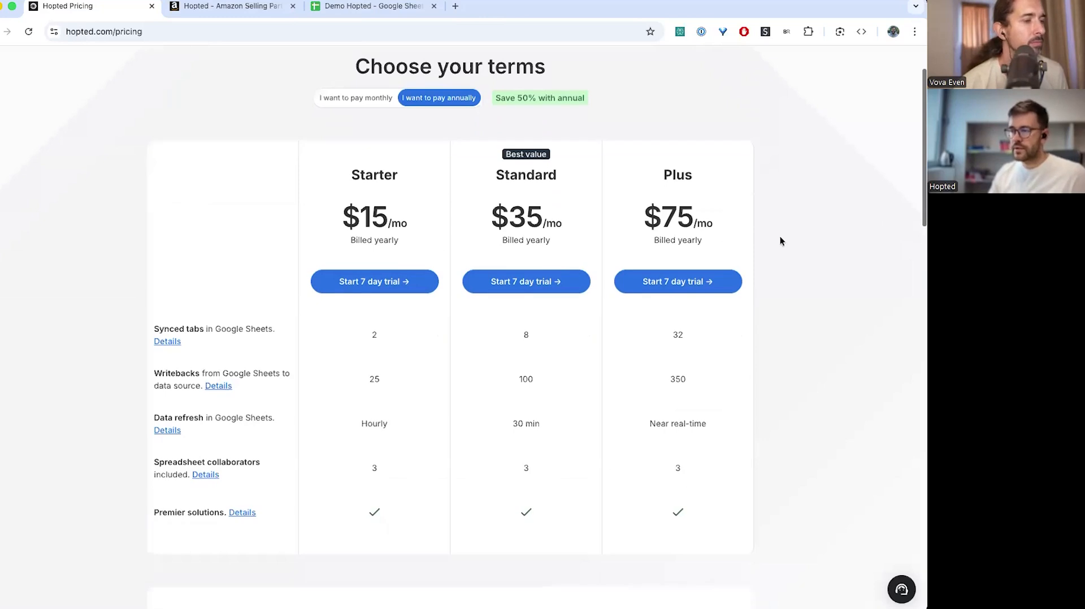
scroll(780, 241, down, 4)
scroll(780, 236, down, 2)
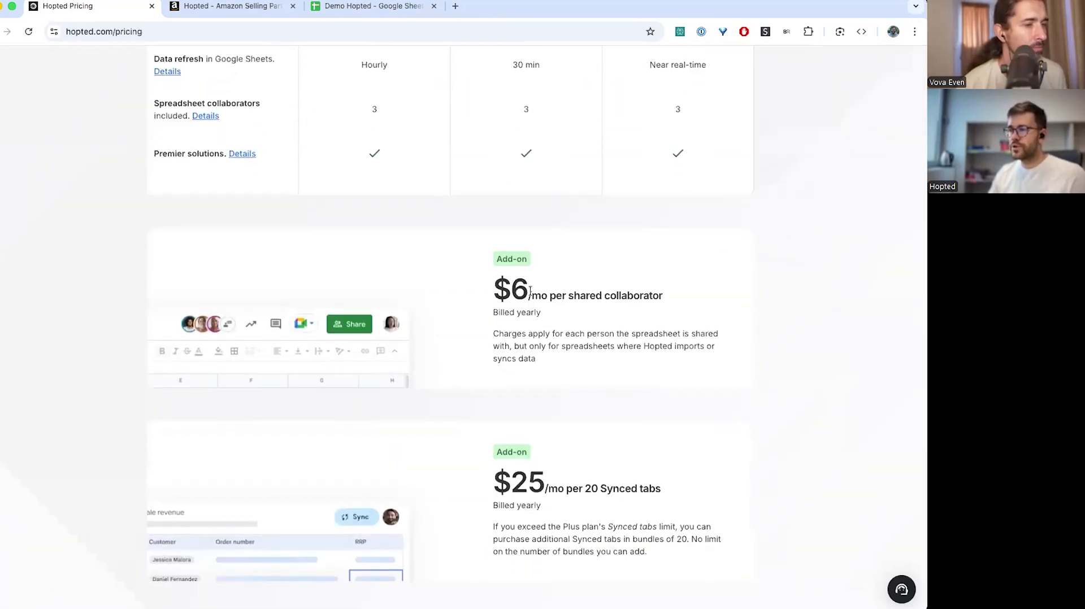
drag(496, 294, 651, 295)
click(684, 298)
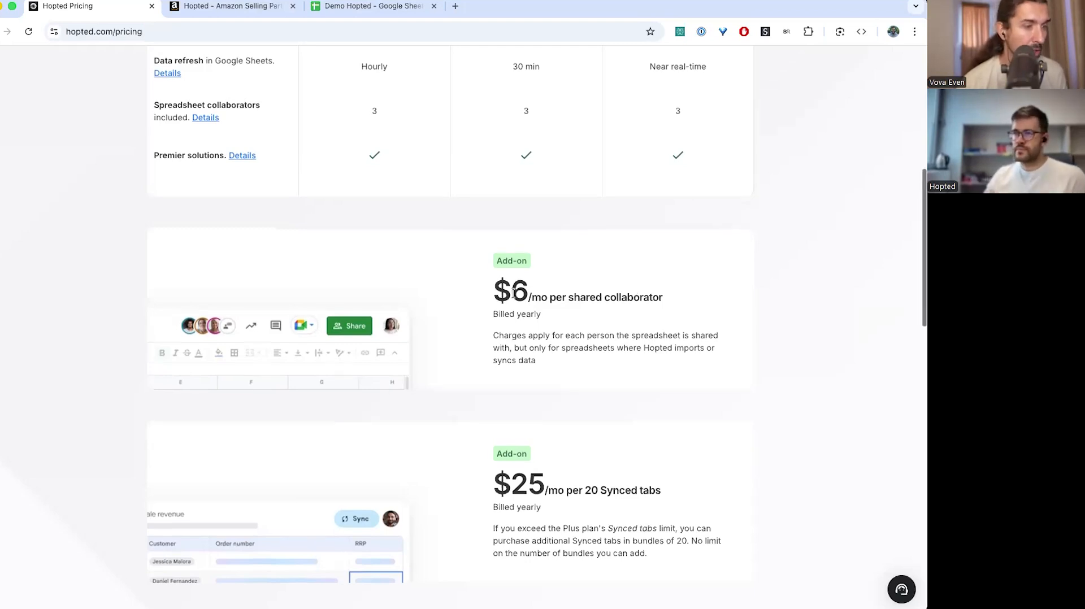
scroll(513, 292, up, 6)
scroll(514, 293, up, 1)
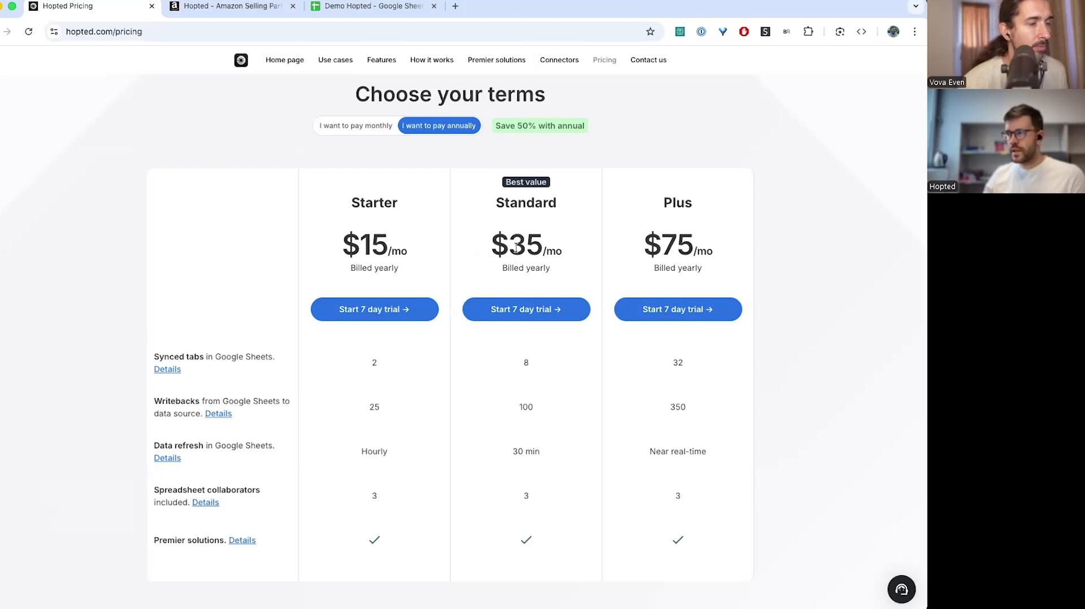
Open Hopted's support chat on the pricing page, then close it again
click(902, 589)
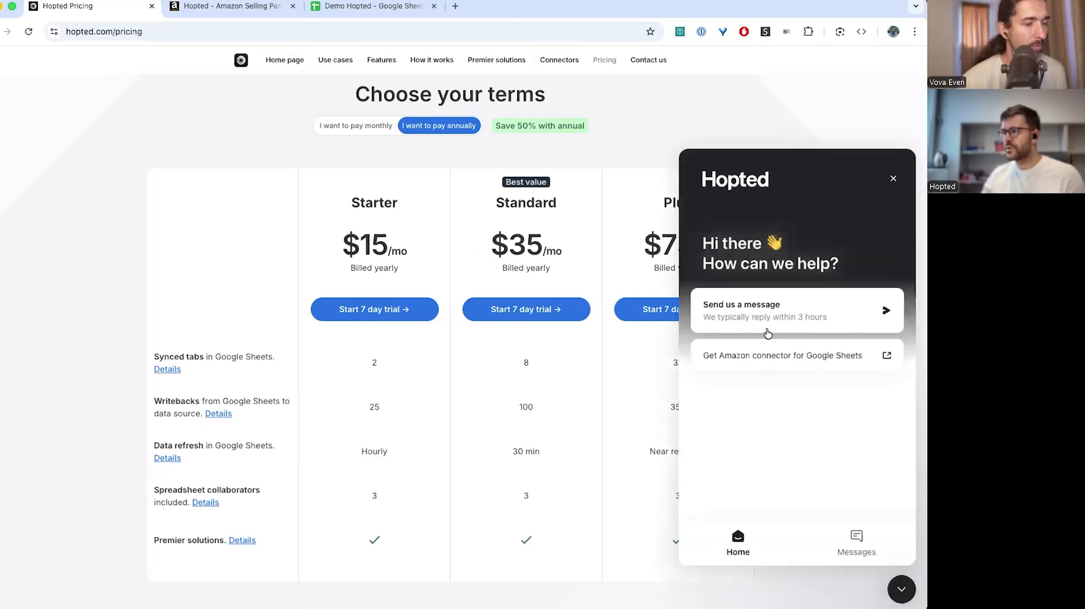
click(894, 179)
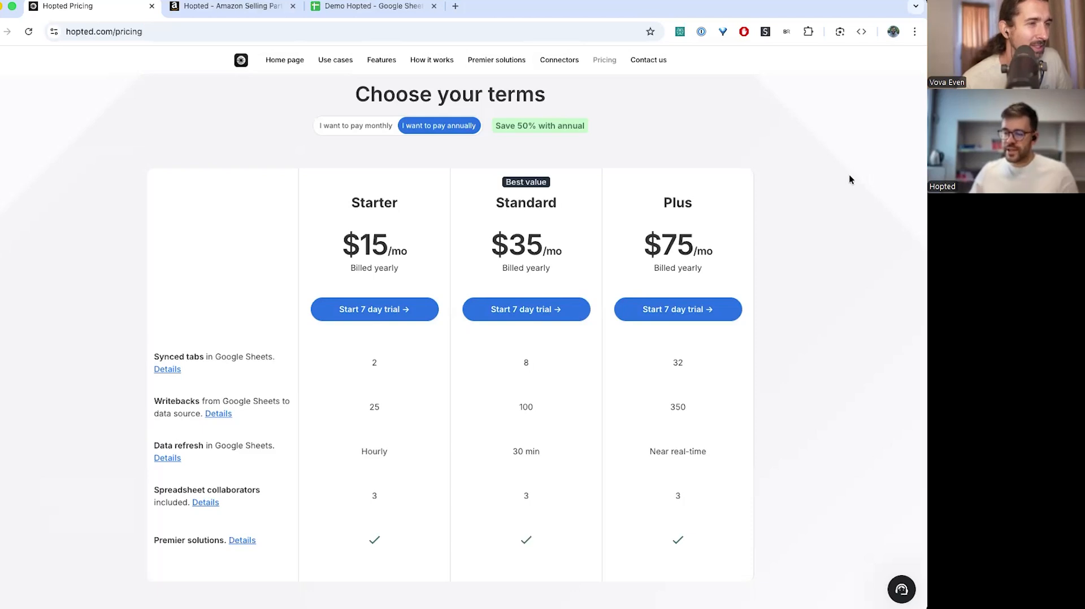
Load bindwise.com in a new tab, then switch back to the Hopted pricing tab
key(super+t)
text(bindwise)
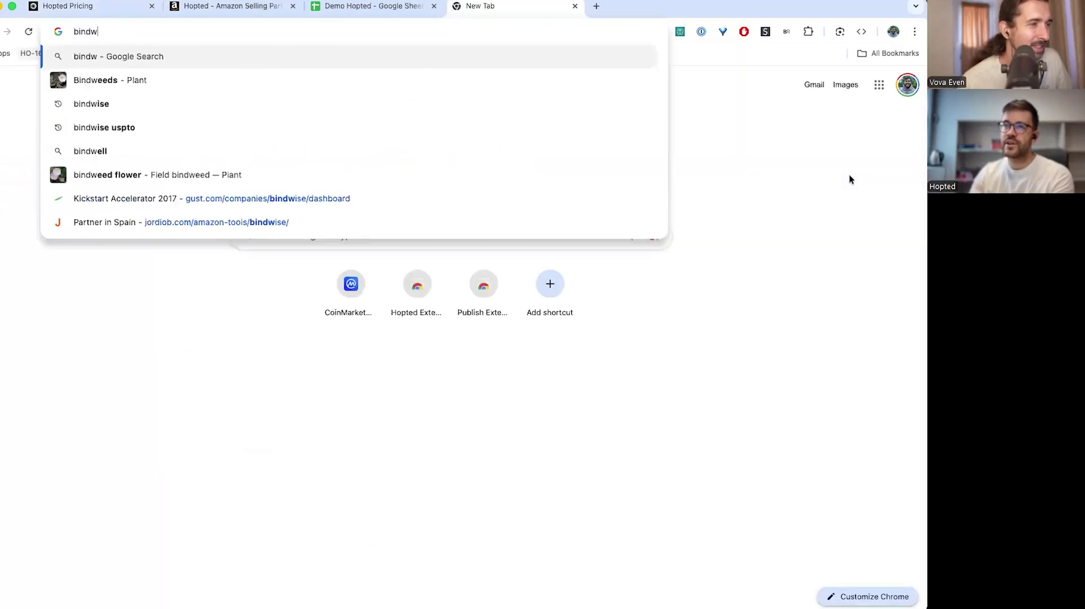
text(.com)
key(Return)
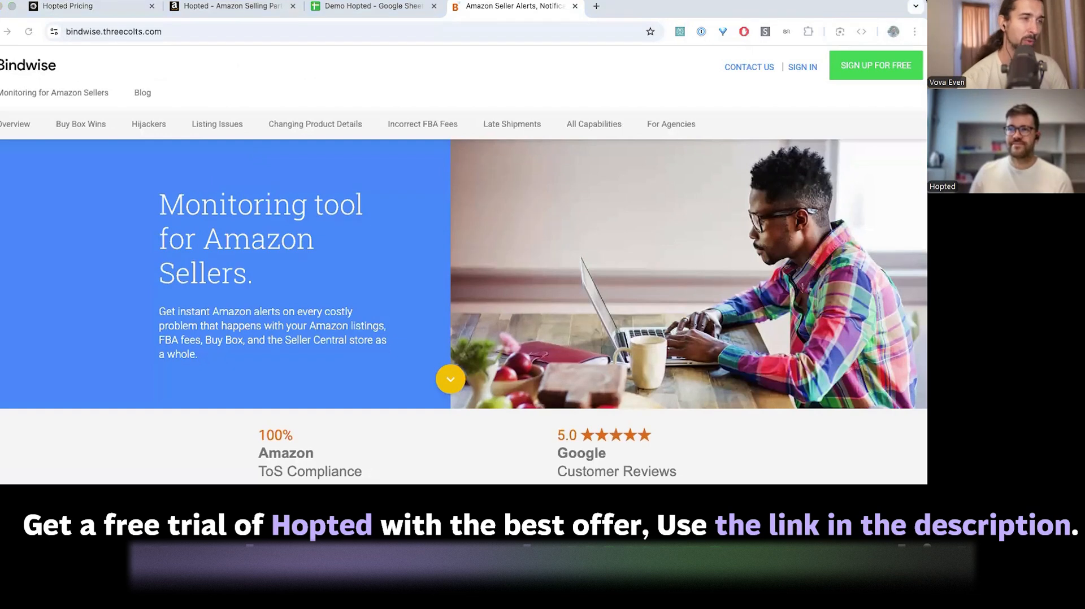
click(103, 6)
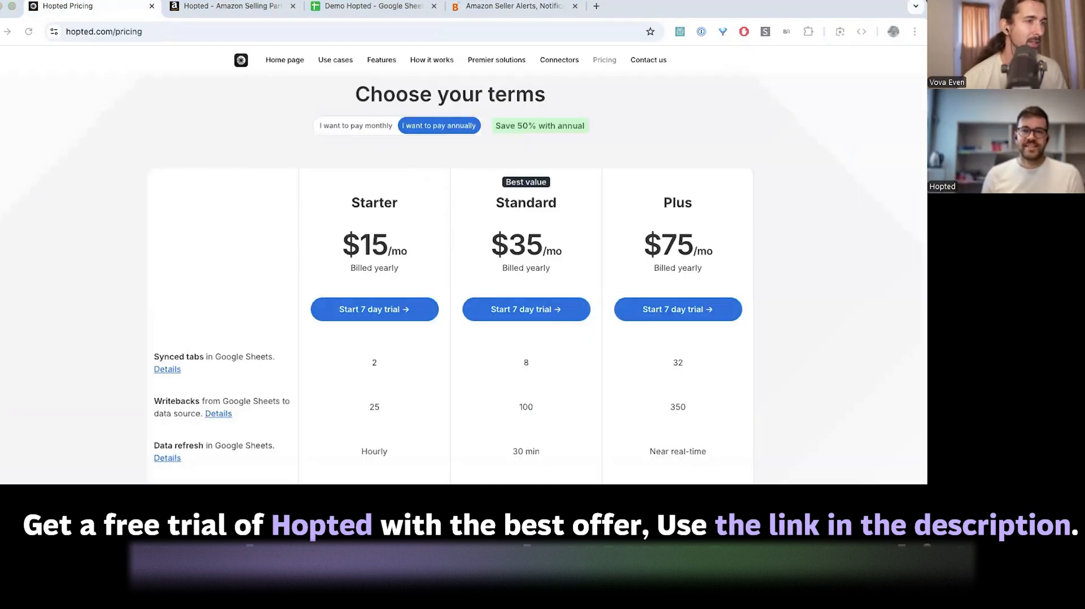